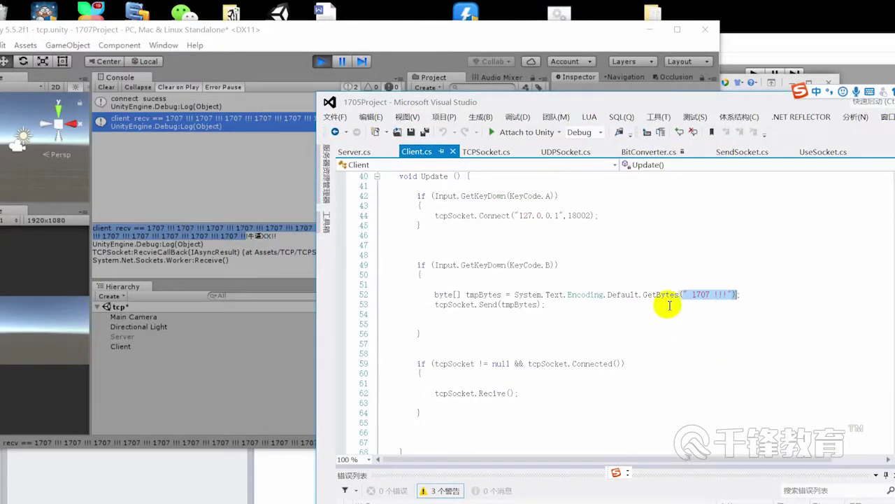
Deselect the sent string and bring the Untitled Unity project's console in front of Visual Studio
{"action": "left_click", "coordinate": [660, 292]}
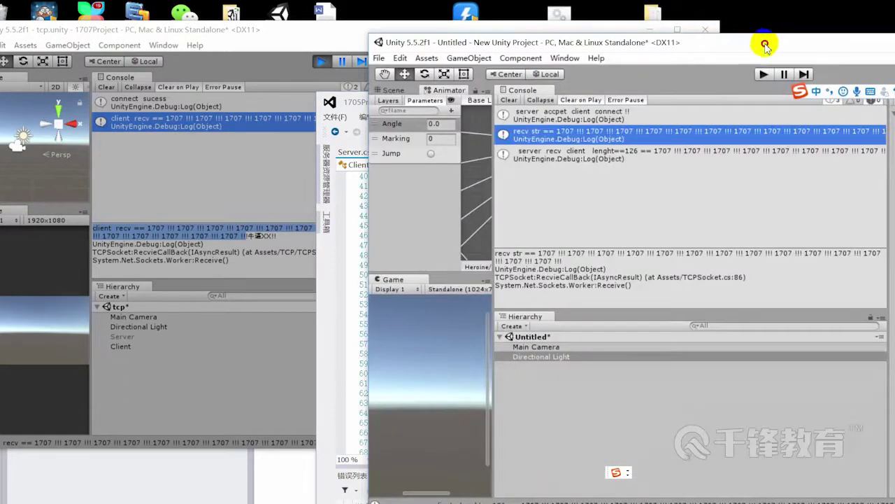
{"action": "left_click_drag", "start_coordinate": [766, 44], "coordinate": [801, 47]}
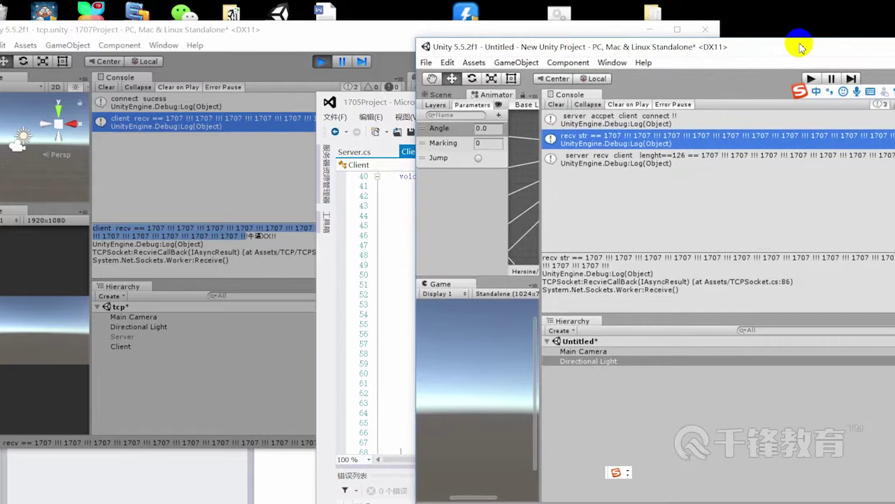
Clear the other windows and bring Client.cs back to the front, scrolled to its top
{"action": "left_click_drag", "start_coordinate": [667, 49], "coordinate": [541, 45]}
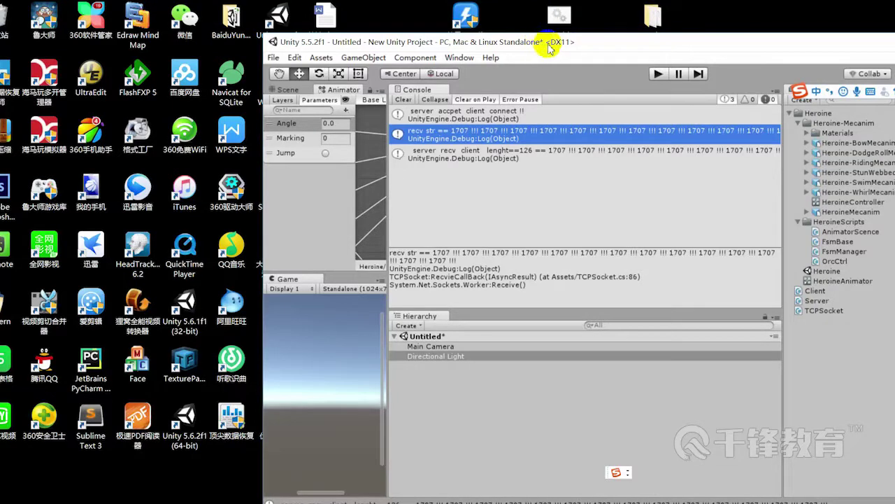
{"action": "left_click_drag", "start_coordinate": [580, 35], "coordinate": [559, 13]}
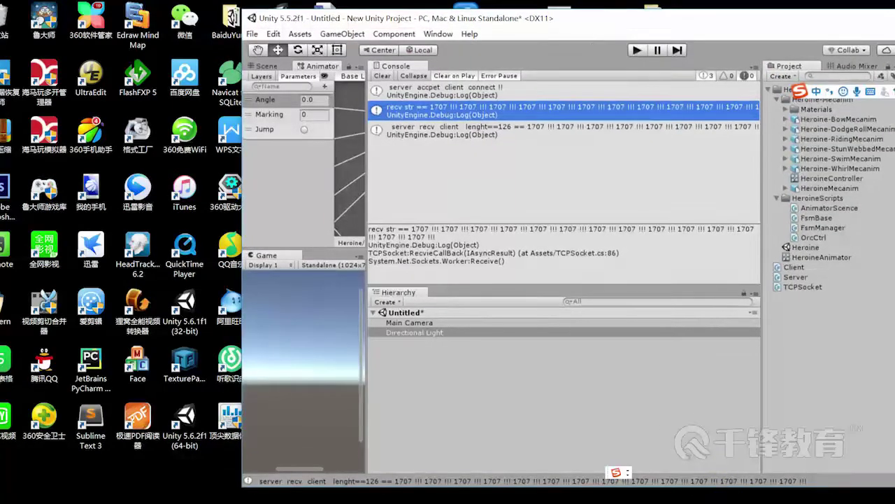
{"action": "left_click", "coordinate": [689, 469]}
{"action": "scroll", "coordinate": [353, 293], "scroll_direction": "up", "scroll_amount": 7}
{"action": "scroll", "coordinate": [347, 287], "scroll_direction": "up", "scroll_amount": 8}
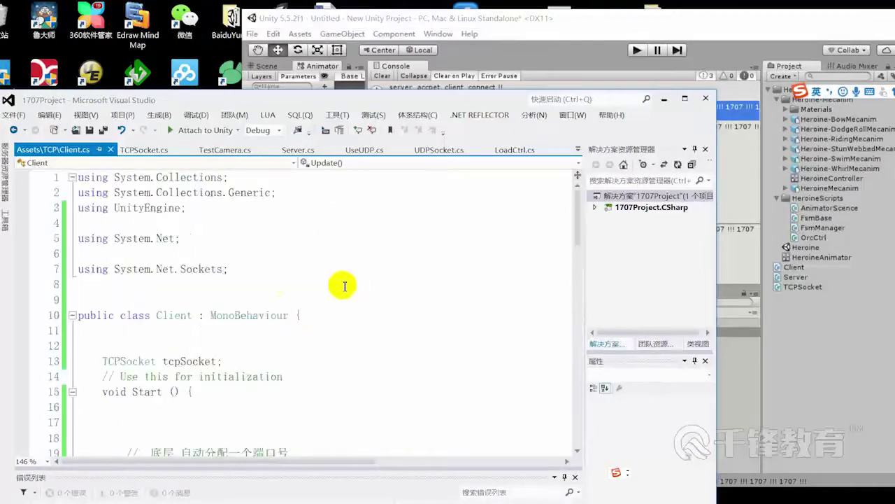
Follow Server.cs's Recive call to its TCPSocket.cs definition, point out BeginReceive, then switch to TCP.docx
{"action": "left_click", "coordinate": [289, 150]}
{"action": "scroll", "coordinate": [257, 293], "scroll_direction": "down", "scroll_amount": 2}
{"action": "scroll", "coordinate": [265, 364], "scroll_direction": "up", "scroll_amount": 4}
{"action": "scroll", "coordinate": [262, 364], "scroll_direction": "down", "scroll_amount": 2}
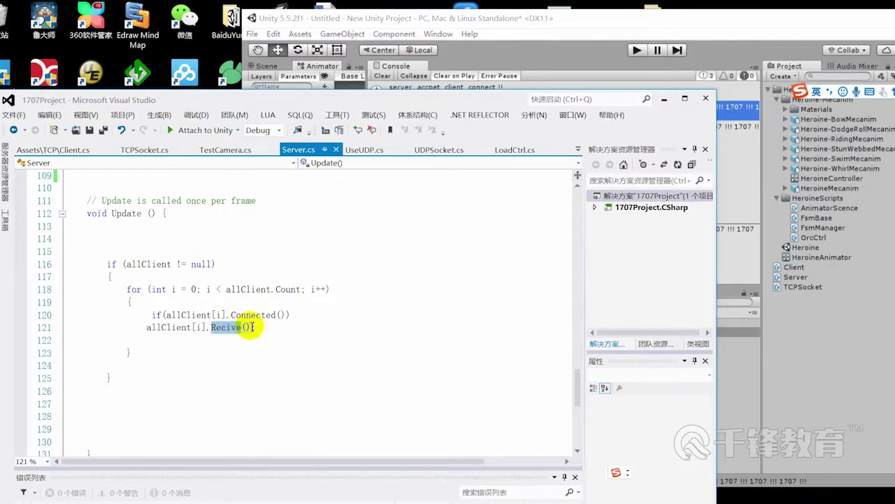
{"action": "key", "text": "F12"}
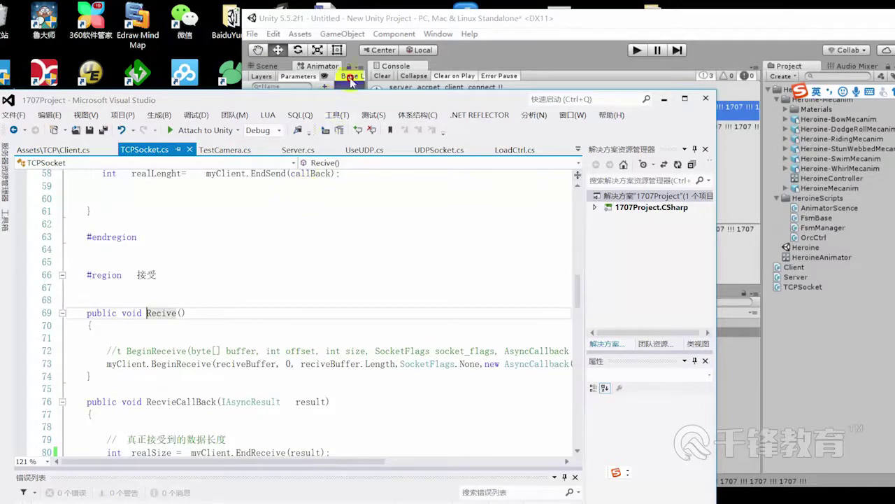
{"action": "left_click_drag", "start_coordinate": [329, 99], "coordinate": [363, 72]}
{"action": "scroll", "coordinate": [260, 296], "scroll_direction": "down", "scroll_amount": 3}
{"action": "left_click", "coordinate": [207, 222]}
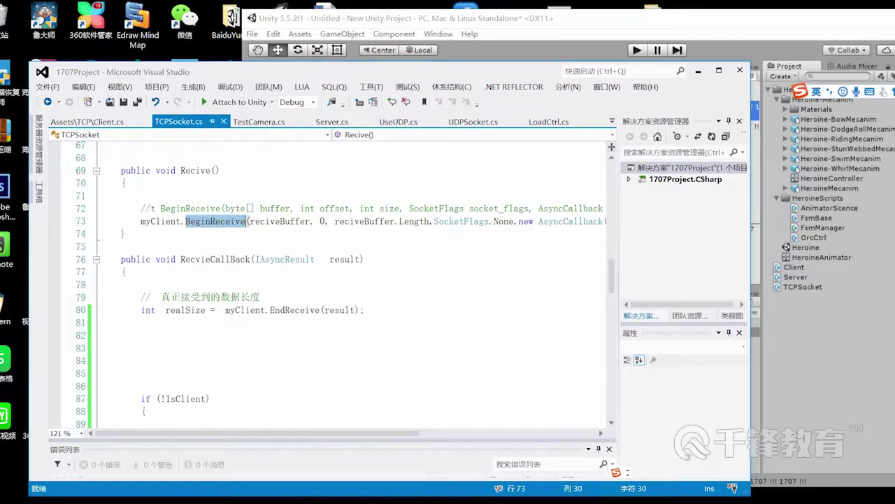
{"action": "key", "text": "alt+Tab"}
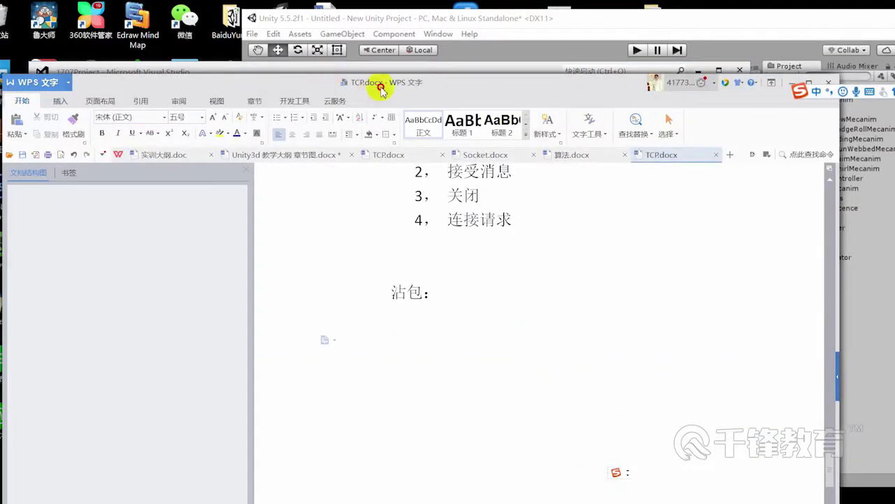
Draw a rounded rectangle below the 沾包 heading and label it 'Client'
{"action": "left_click", "coordinate": [67, 97]}
{"action": "left_click", "coordinate": [189, 120]}
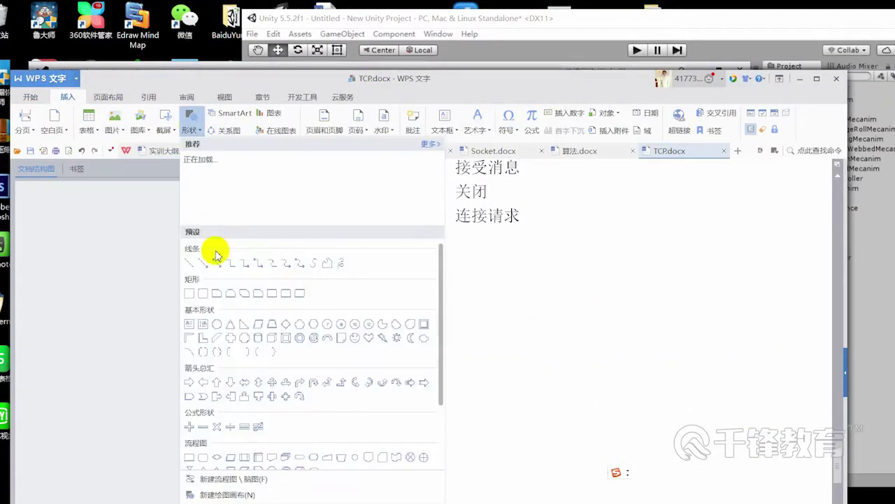
{"action": "left_click", "coordinate": [205, 294]}
{"action": "left_click_drag", "start_coordinate": [396, 310], "coordinate": [479, 364]}
{"action": "right_click", "coordinate": [443, 342]}
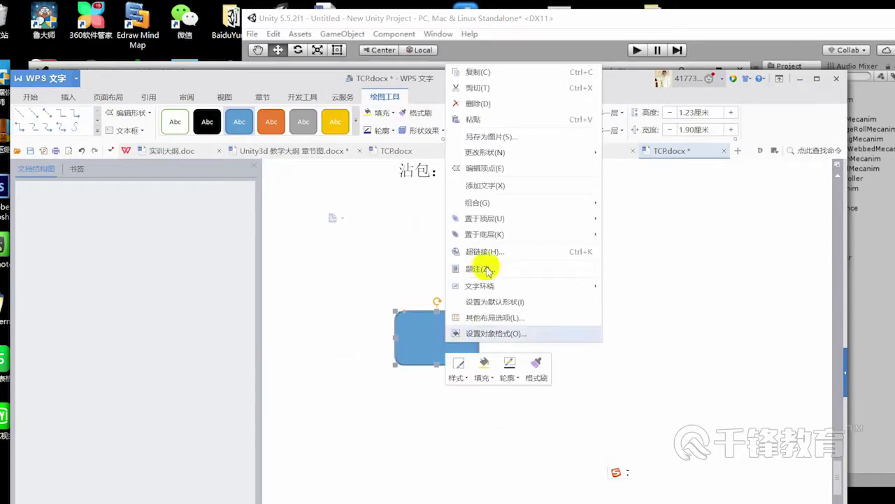
{"action": "left_click", "coordinate": [521, 187]}
{"action": "type", "text": "Client"}
{"action": "key", "text": "shift"}
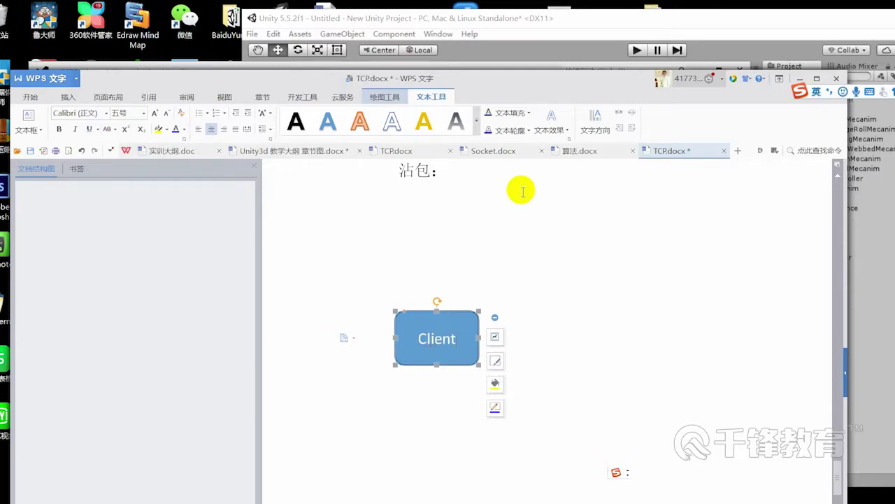
Duplicate the box to the right as 'Server' and move the Client box up-left
{"action": "left_click", "coordinate": [461, 347]}
{"action": "left_click_drag", "start_coordinate": [466, 359], "coordinate": [686, 356], "text": "ctrl"}
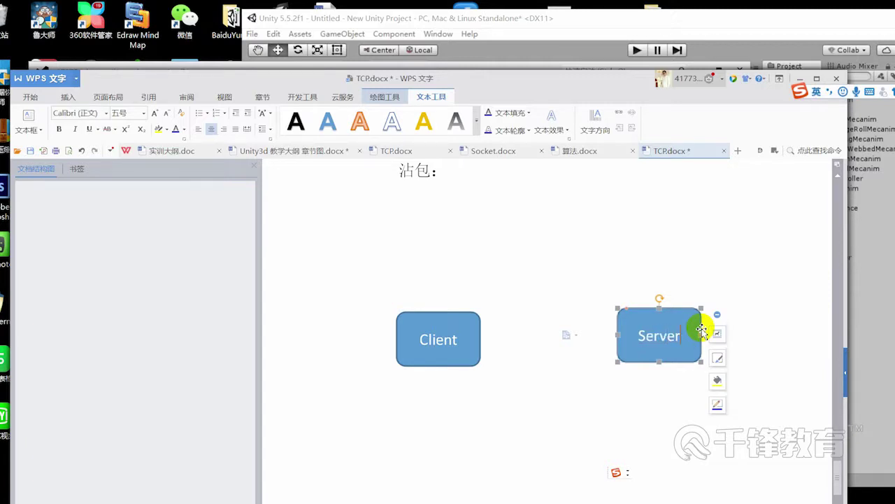
{"action": "left_click_drag", "start_coordinate": [449, 362], "coordinate": [342, 292]}
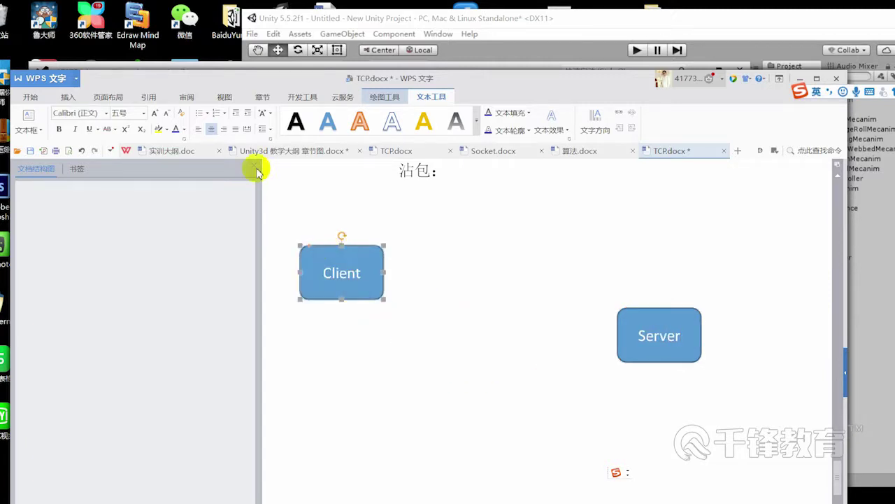
Draw an arrow with its ends attached from the Client box to the Server box
{"action": "left_click", "coordinate": [69, 98]}
{"action": "left_click", "coordinate": [189, 118]}
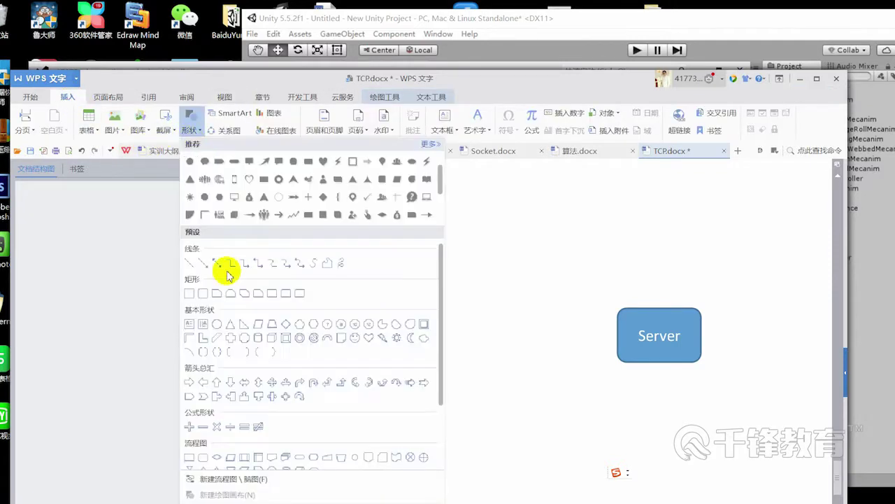
{"action": "left_click", "coordinate": [206, 265]}
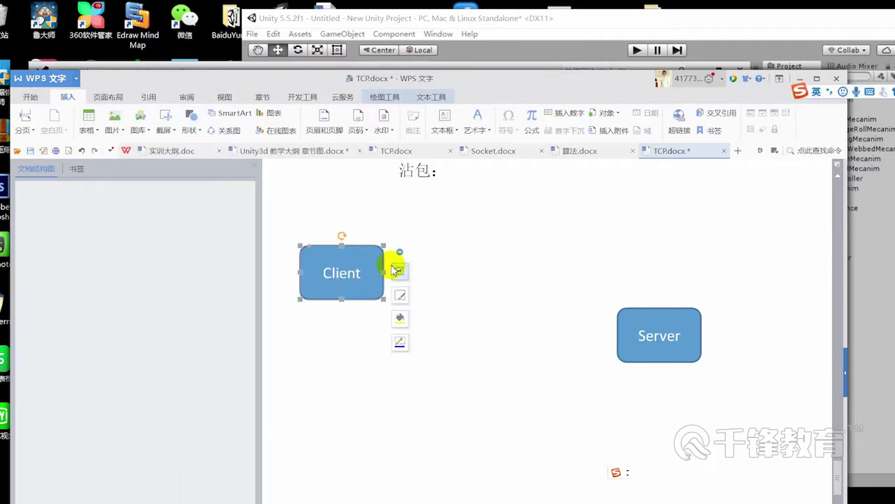
{"action": "left_click_drag", "start_coordinate": [476, 285], "coordinate": [588, 396]}
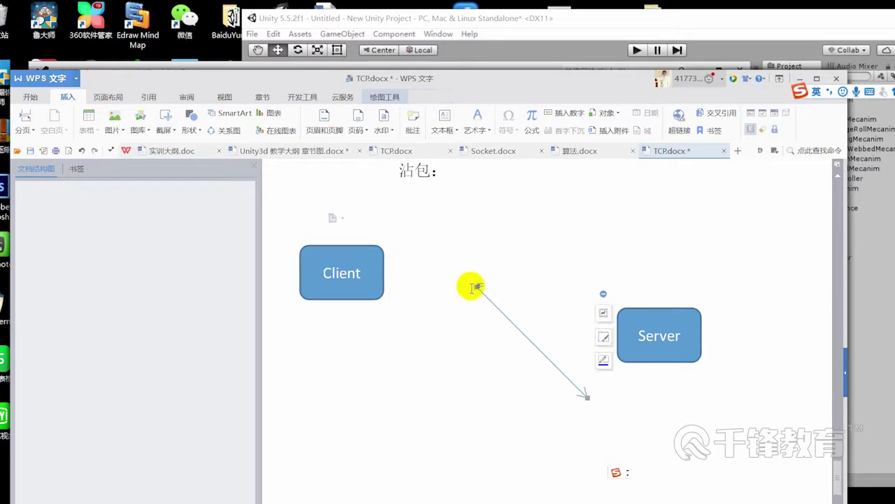
{"action": "left_click_drag", "start_coordinate": [477, 287], "coordinate": [391, 279]}
{"action": "left_click_drag", "start_coordinate": [587, 397], "coordinate": [614, 341]}
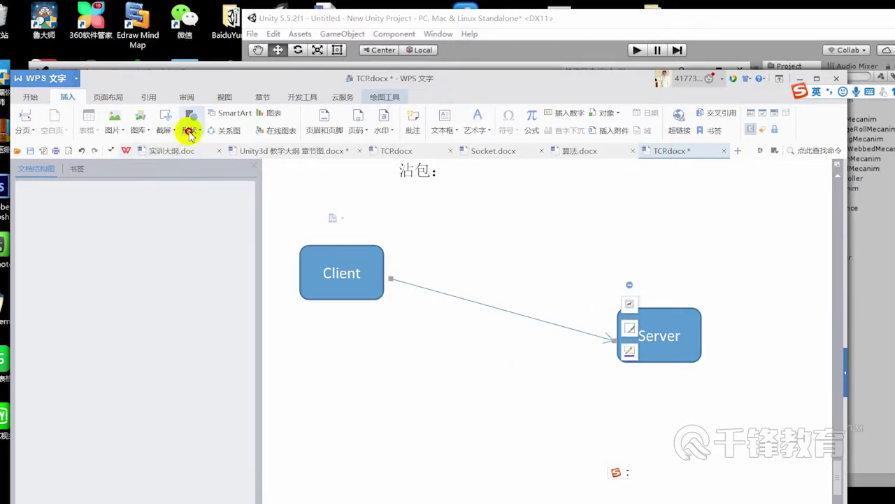
Draw a second Client-to-Server arrow and shift the notes window up-left
{"action": "left_click", "coordinate": [190, 132]}
{"action": "left_click", "coordinate": [202, 263]}
{"action": "mouse_move", "coordinate": [393, 267]}
{"action": "left_mouse_down"}
{"action": "mouse_move", "coordinate": [595, 317]}
{"action": "mouse_move", "coordinate": [617, 339]}
{"action": "left_mouse_up"}
{"action": "left_click", "coordinate": [651, 337]}
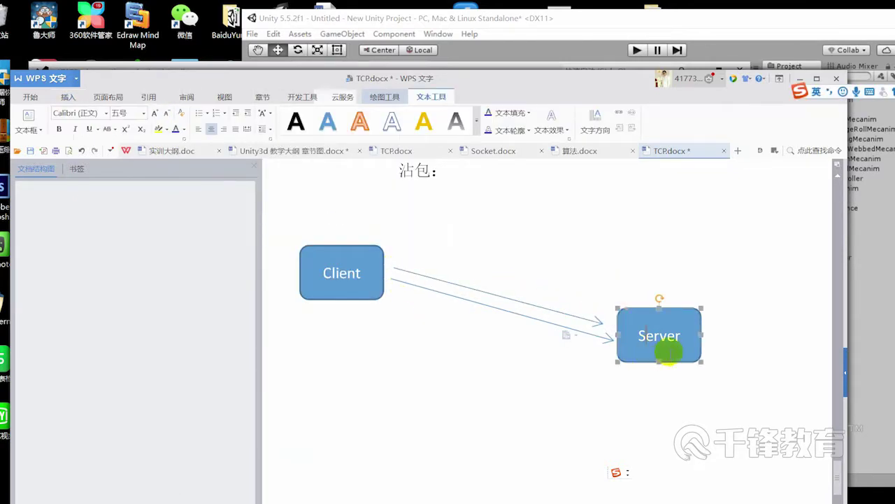
{"action": "left_click_drag", "start_coordinate": [594, 83], "coordinate": [343, 59]}
Open TCPSocket.cs at the line logging the received string, line 86, from Unity's console
{"action": "left_click", "coordinate": [599, 100]}
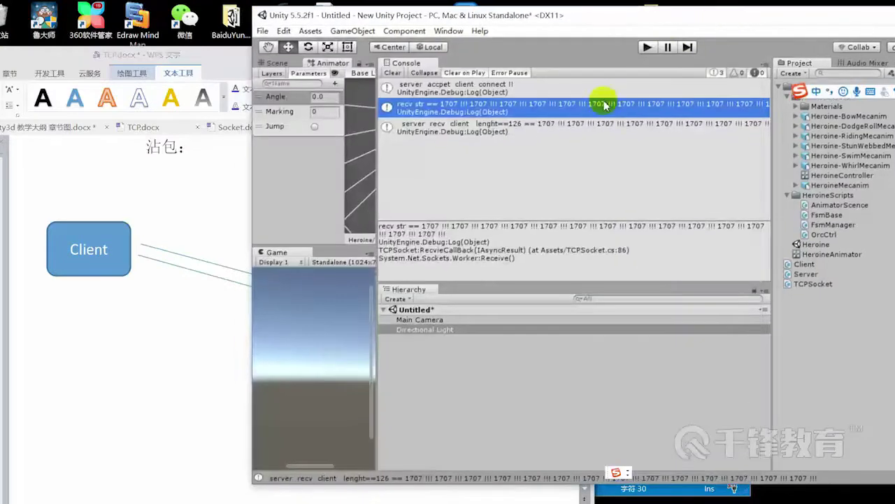
{"action": "left_click_drag", "start_coordinate": [749, 31], "coordinate": [684, 123]}
{"action": "double_click", "coordinate": [684, 123]}
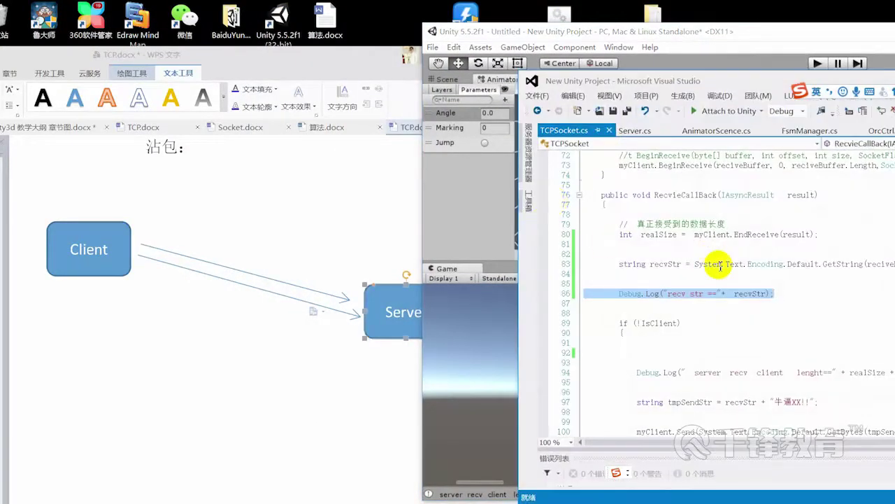
{"action": "left_click_drag", "start_coordinate": [747, 81], "coordinate": [570, 60]}
{"action": "scroll", "coordinate": [584, 315], "scroll_direction": "up", "scroll_amount": 1}
{"action": "scroll", "coordinate": [577, 287], "scroll_direction": "up", "scroll_amount": 4}
{"action": "scroll", "coordinate": [577, 291], "scroll_direction": "up", "scroll_amount": 5}
{"action": "scroll", "coordinate": [573, 315], "scroll_direction": "up", "scroll_amount": 4}
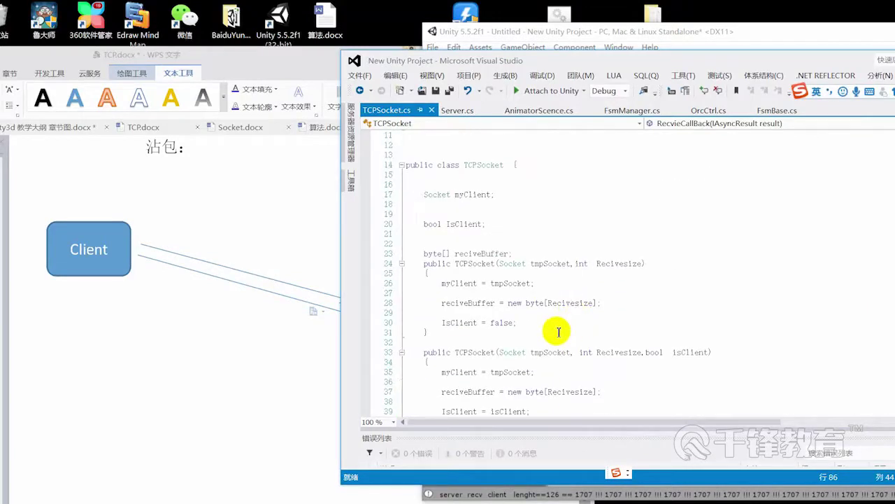
Open Server.cs and inspect its IsBackground thread setting
{"action": "left_click", "coordinate": [455, 110]}
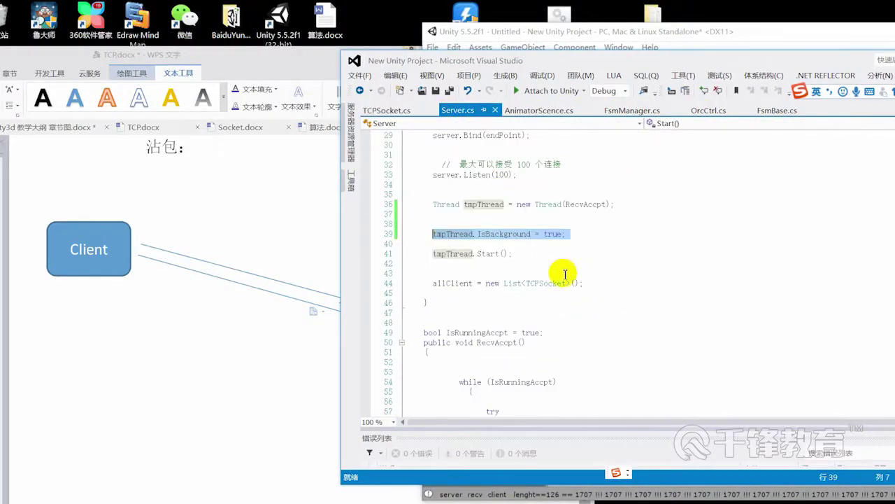
{"action": "double_click", "coordinate": [510, 233]}
{"action": "left_click_drag", "start_coordinate": [647, 66], "coordinate": [762, 83]}
{"action": "left_click", "coordinate": [665, 290]}
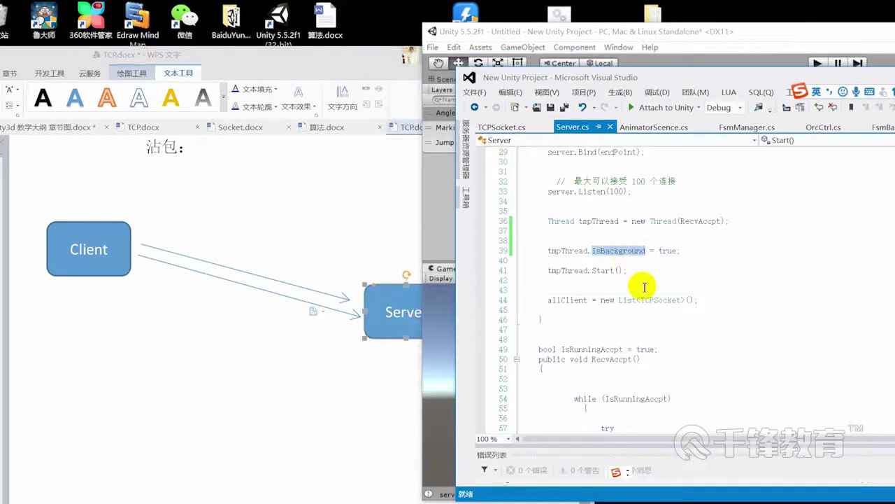
{"action": "scroll", "coordinate": [661, 364], "scroll_direction": "down", "scroll_amount": 8}
{"action": "scroll", "coordinate": [663, 371], "scroll_direction": "down", "scroll_amount": 5}
{"action": "scroll", "coordinate": [659, 371], "scroll_direction": "down", "scroll_amount": 6}
{"action": "scroll", "coordinate": [640, 363], "scroll_direction": "down", "scroll_amount": 4}
{"action": "scroll", "coordinate": [563, 298], "scroll_direction": "down", "scroll_amount": 2}
{"action": "scroll", "coordinate": [601, 279], "scroll_direction": "up", "scroll_amount": 3}
{"action": "scroll", "coordinate": [617, 240], "scroll_direction": "up", "scroll_amount": 8}
{"action": "scroll", "coordinate": [694, 350], "scroll_direction": "up", "scroll_amount": 7}
Highlight the RecvAccpt code and Update()'s client-receive loop, then bring Unity's console forward
{"action": "left_click_drag", "start_coordinate": [710, 360], "coordinate": [541, 162]}
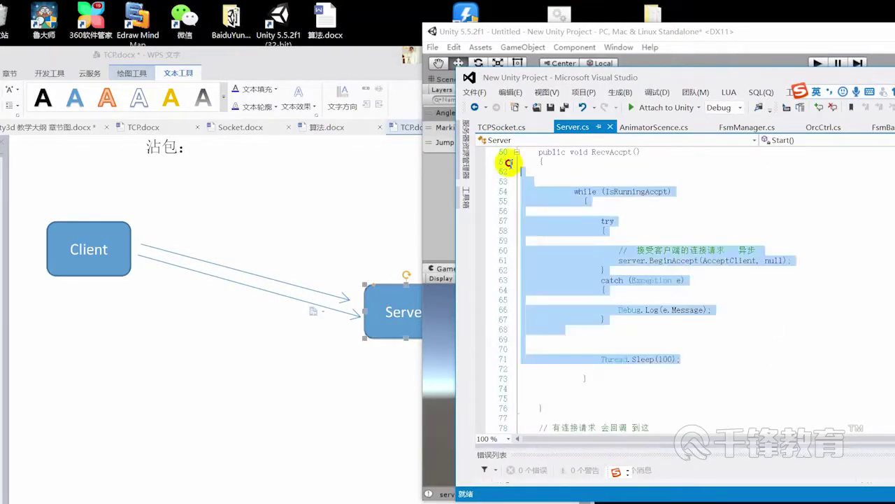
{"action": "left_click", "coordinate": [557, 197]}
{"action": "scroll", "coordinate": [679, 354], "scroll_direction": "down", "scroll_amount": 13}
{"action": "scroll", "coordinate": [671, 353], "scroll_direction": "down", "scroll_amount": 3}
{"action": "scroll", "coordinate": [654, 355], "scroll_direction": "down", "scroll_amount": 1}
{"action": "left_click", "coordinate": [577, 280]}
{"action": "left_click_drag", "start_coordinate": [577, 283], "coordinate": [684, 358]}
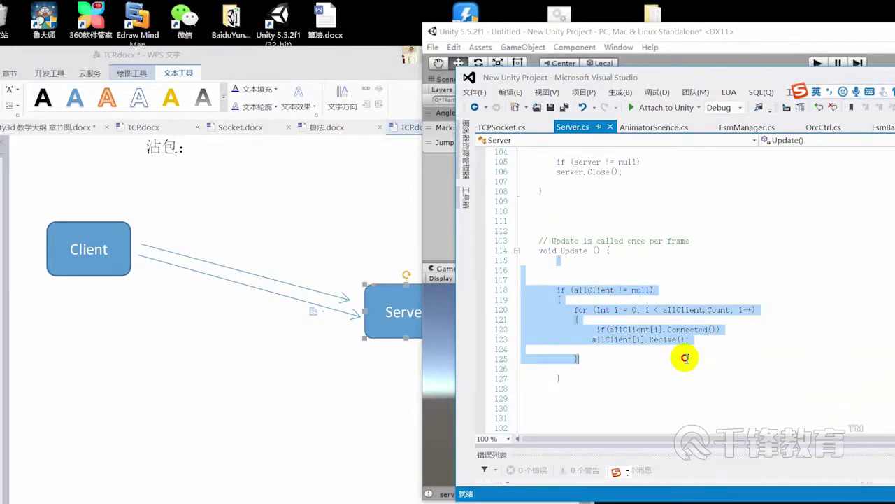
{"action": "left_click_drag", "start_coordinate": [729, 32], "coordinate": [737, 40]}
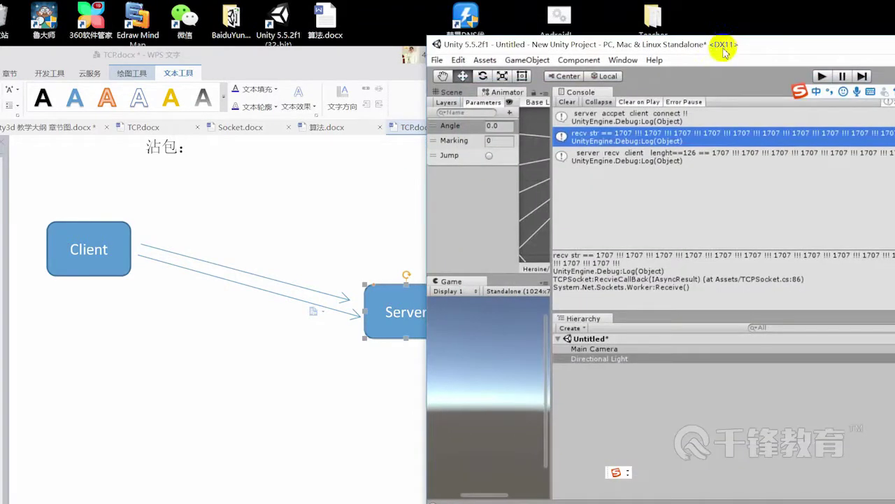
In the 1707Project Unity window, open TCPSocket.cs from the 'connect sucess' console entry
{"action": "left_click_drag", "start_coordinate": [328, 62], "coordinate": [357, 156]}
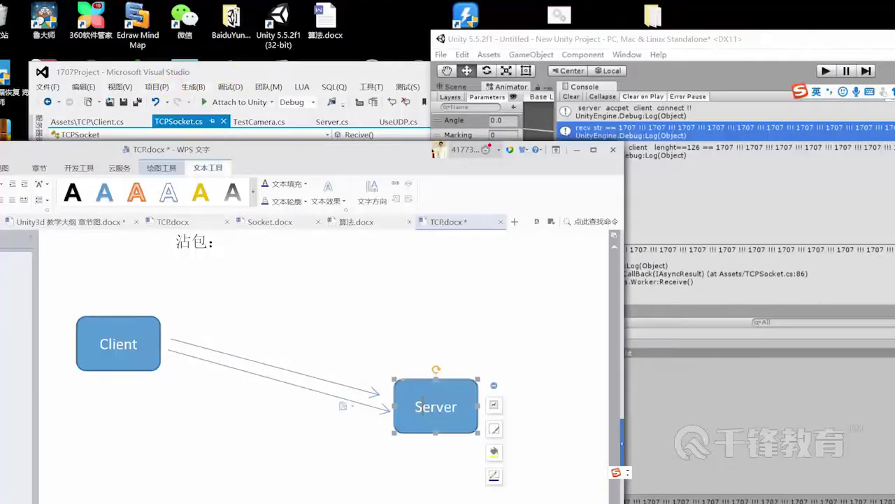
{"action": "left_click", "coordinate": [575, 462]}
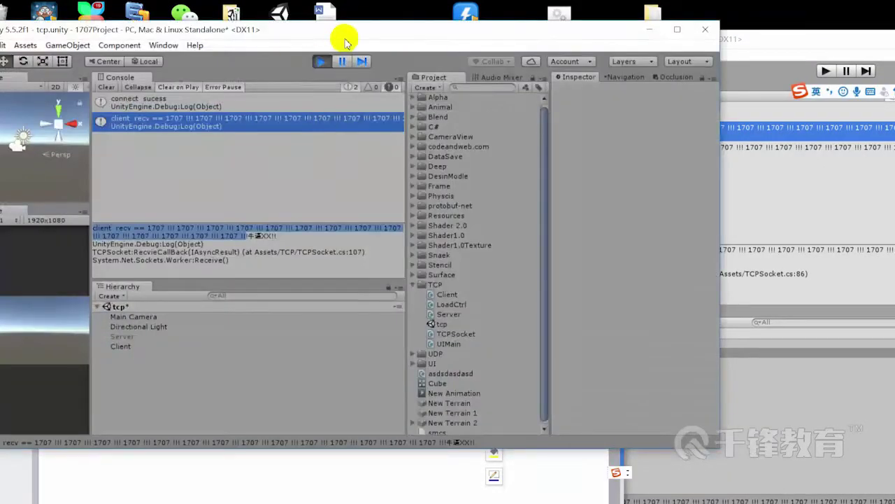
{"action": "left_click_drag", "start_coordinate": [344, 40], "coordinate": [372, 40]}
{"action": "left_click", "coordinate": [250, 121]}
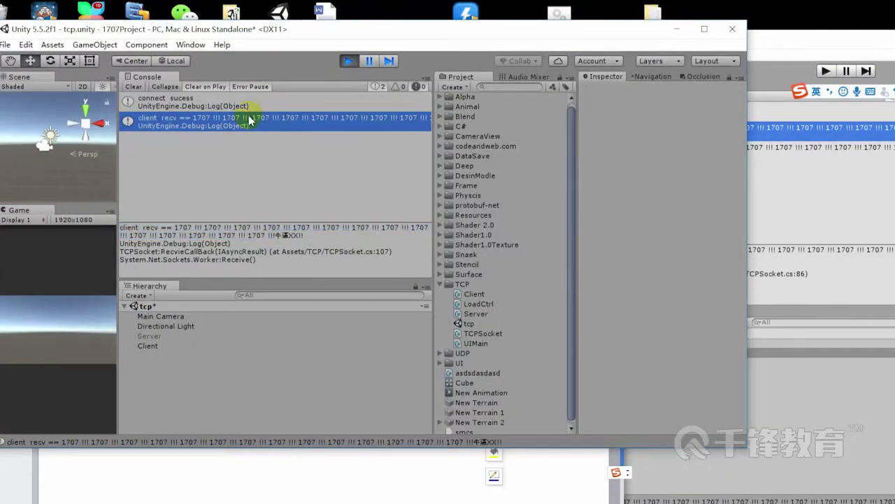
{"action": "double_click", "coordinate": [242, 111]}
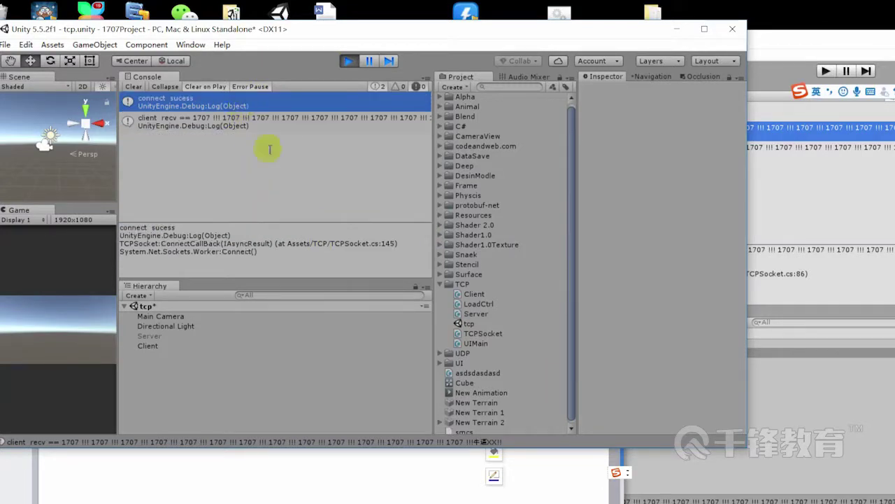
{"action": "left_click", "coordinate": [256, 333]}
{"action": "scroll", "coordinate": [230, 308], "scroll_direction": "down", "scroll_amount": 4}
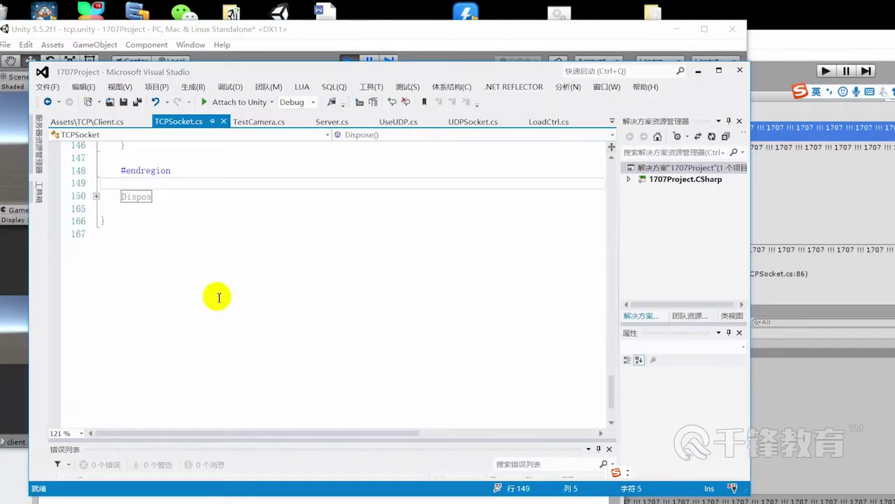
{"action": "left_click", "coordinate": [87, 121]}
{"action": "scroll", "coordinate": [231, 364], "scroll_direction": "down", "scroll_amount": 3}
{"action": "scroll", "coordinate": [244, 353], "scroll_direction": "down", "scroll_amount": 7}
{"action": "scroll", "coordinate": [247, 350], "scroll_direction": "down", "scroll_amount": 3}
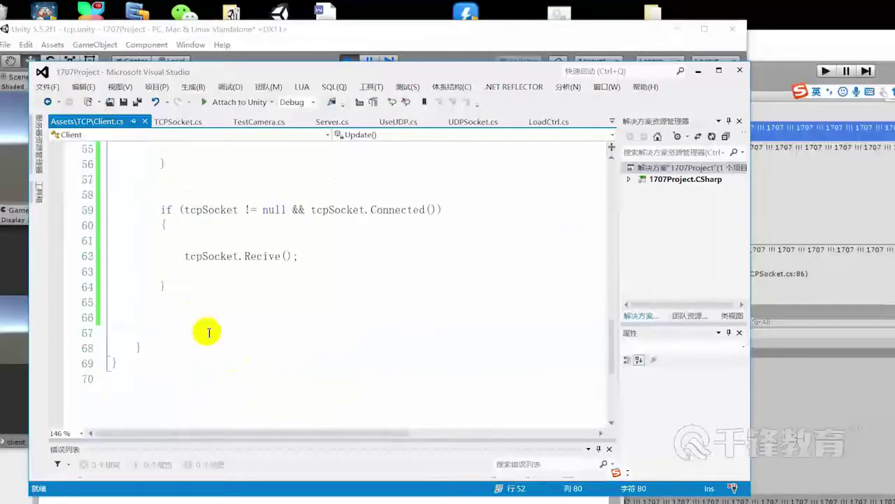
{"action": "left_click", "coordinate": [208, 302]}
{"action": "key", "text": "Return"}
{"action": "key", "text": "Return"}
{"action": "type", "text": "debug"}
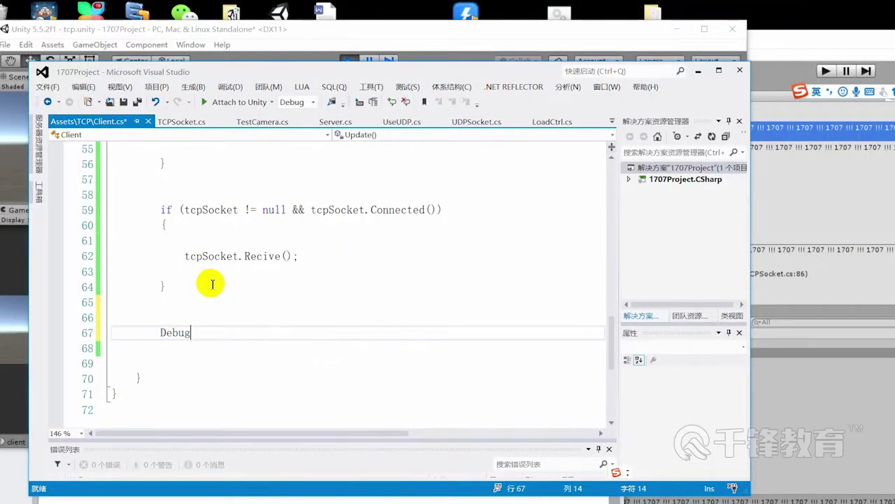
{"action": "type", "text": ".L"}
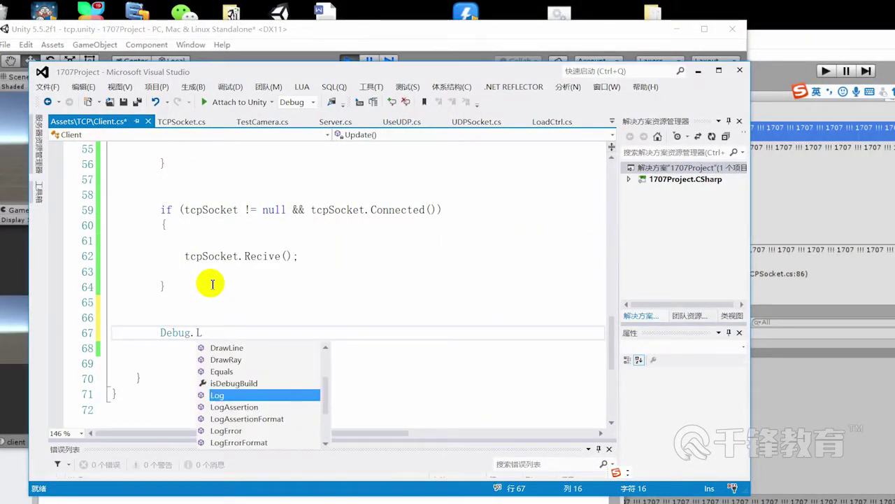
{"action": "type", "text": "og();"}
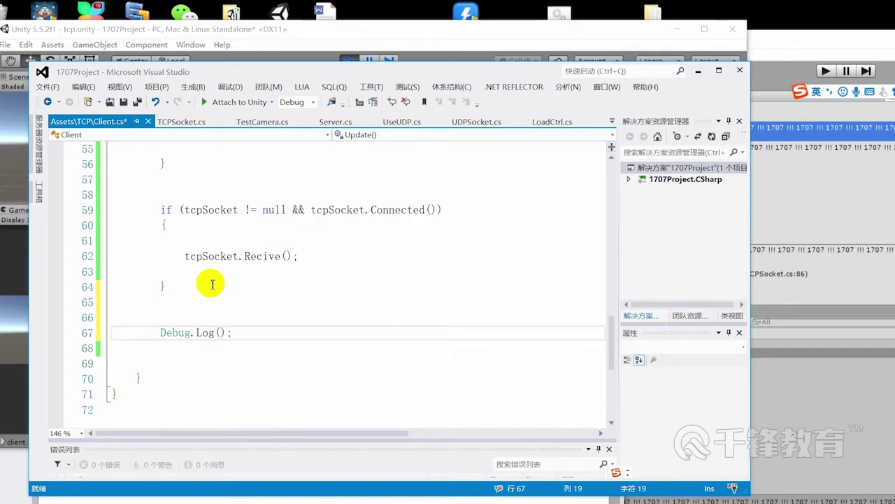
{"action": "type", "text": "11111111\""}
{"action": "left_click", "coordinate": [319, 302]}
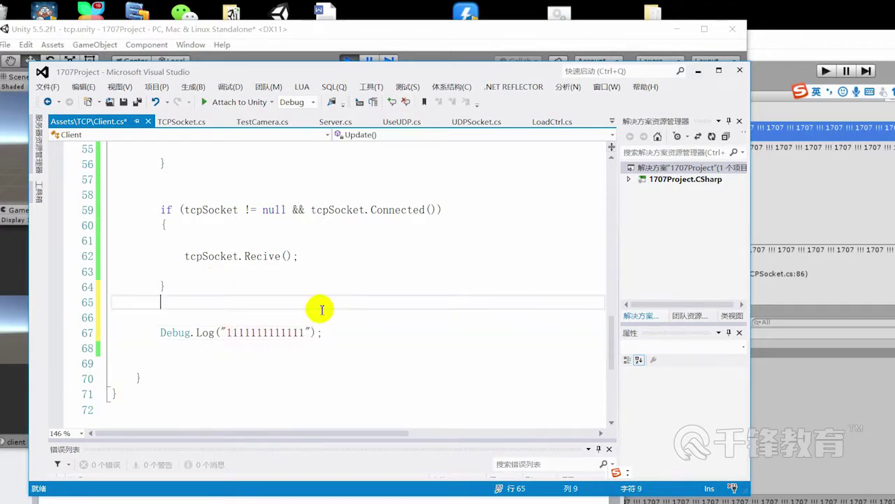
{"action": "left_click_drag", "start_coordinate": [319, 73], "coordinate": [348, 83]}
{"action": "left_click", "coordinate": [352, 59]}
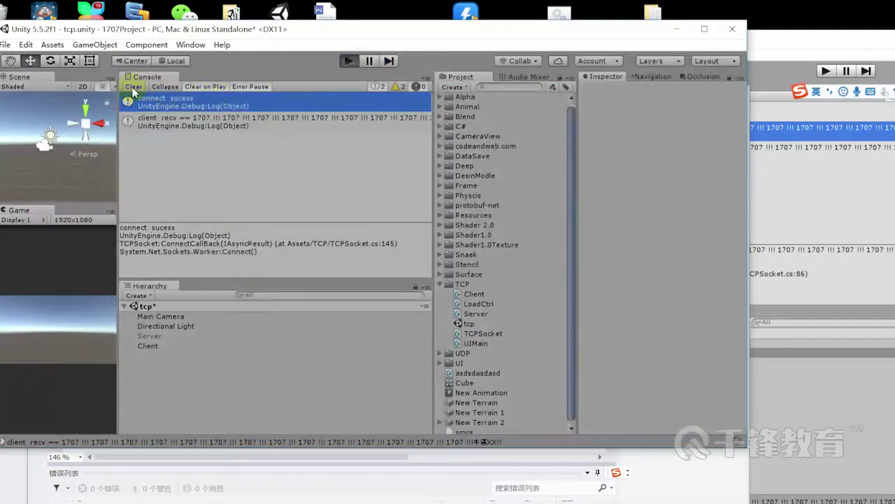
{"action": "left_click", "coordinate": [133, 87]}
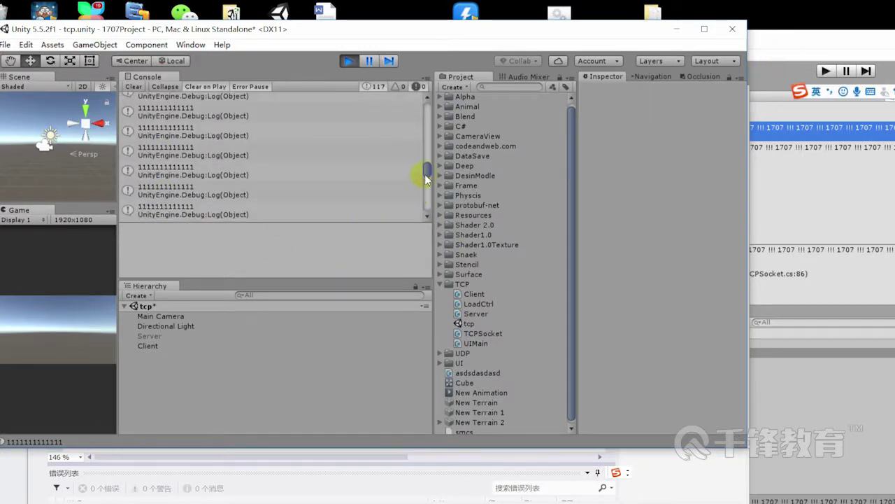
{"action": "left_click", "coordinate": [757, 62]}
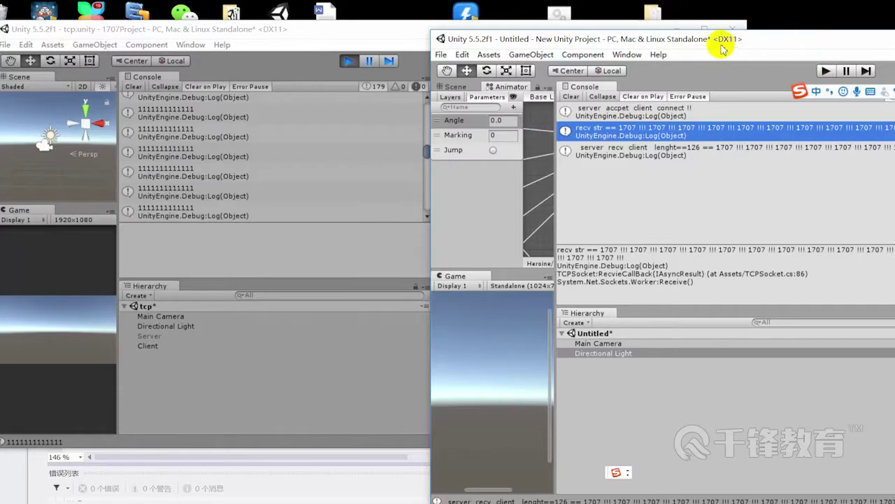
{"action": "left_click_drag", "start_coordinate": [722, 47], "coordinate": [589, 226]}
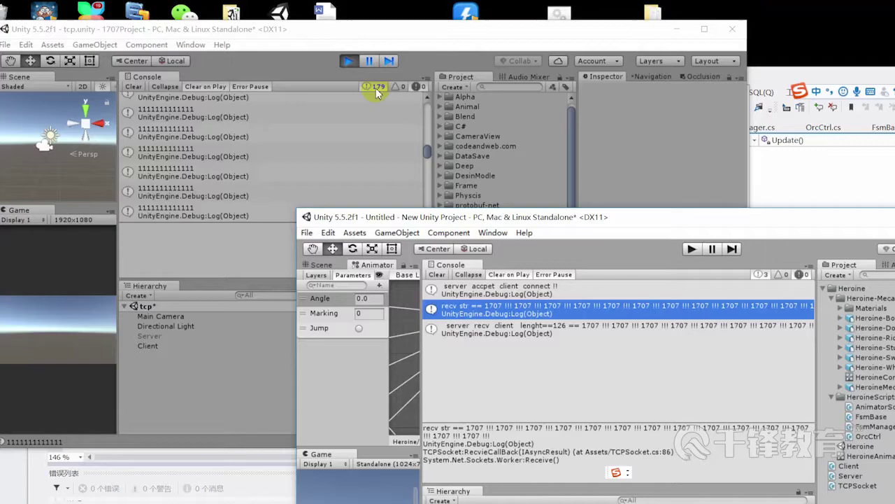
{"action": "left_click_drag", "start_coordinate": [513, 215], "coordinate": [335, 160]}
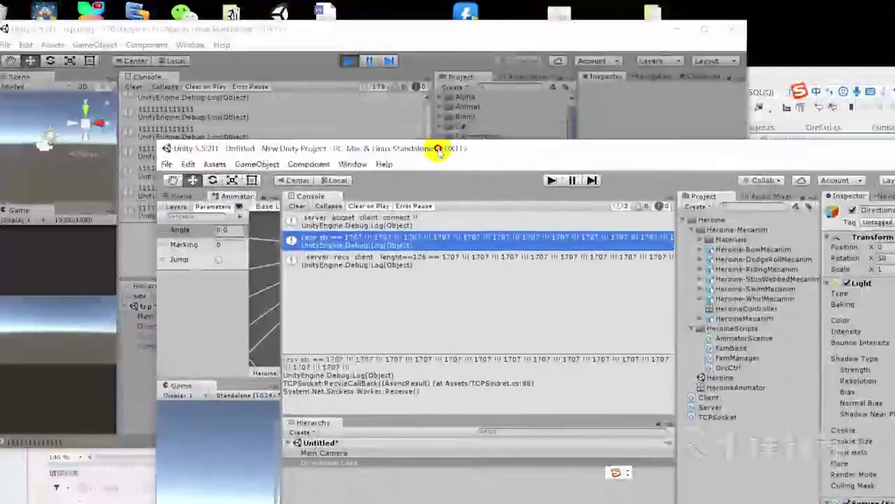
{"action": "left_click_drag", "start_coordinate": [336, 160], "coordinate": [567, 147]}
{"action": "left_click", "coordinate": [439, 35]}
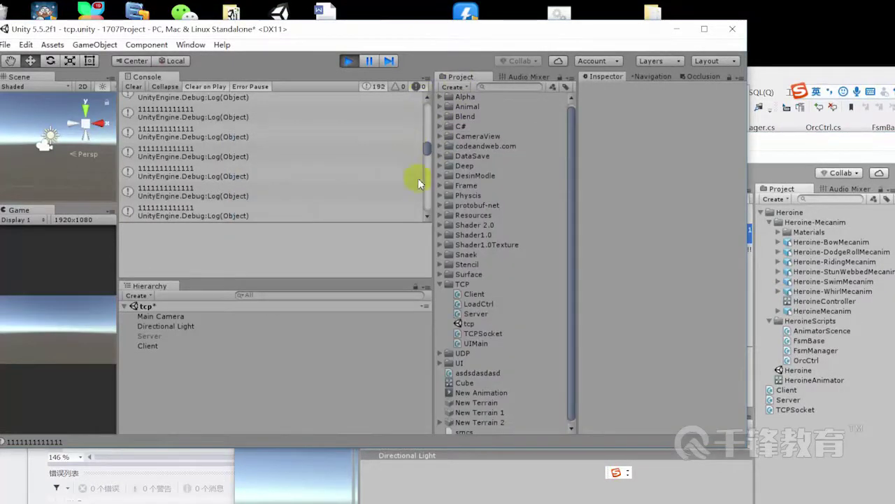
{"action": "left_click_drag", "start_coordinate": [426, 140], "coordinate": [423, 223]}
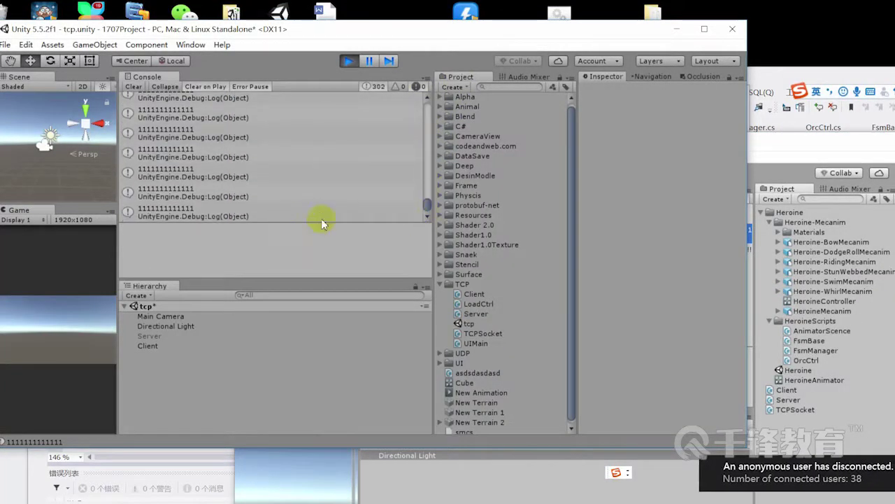
{"action": "left_click", "coordinate": [803, 143]}
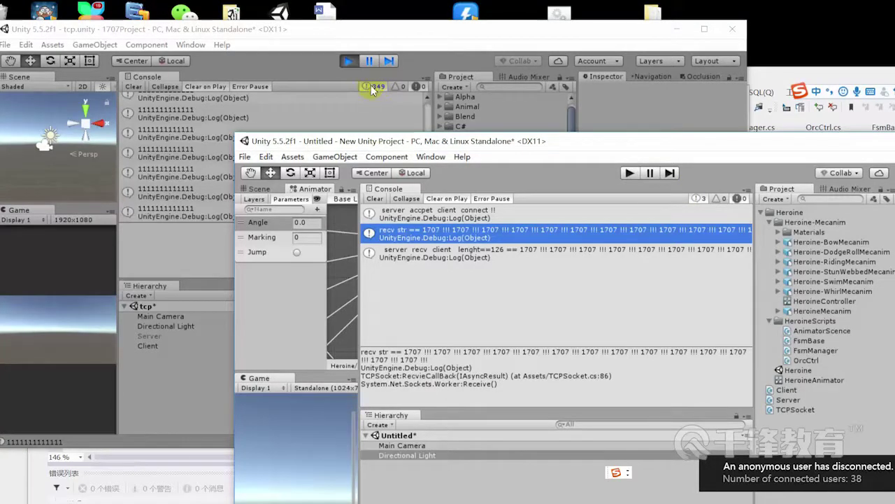
{"action": "left_click", "coordinate": [430, 36]}
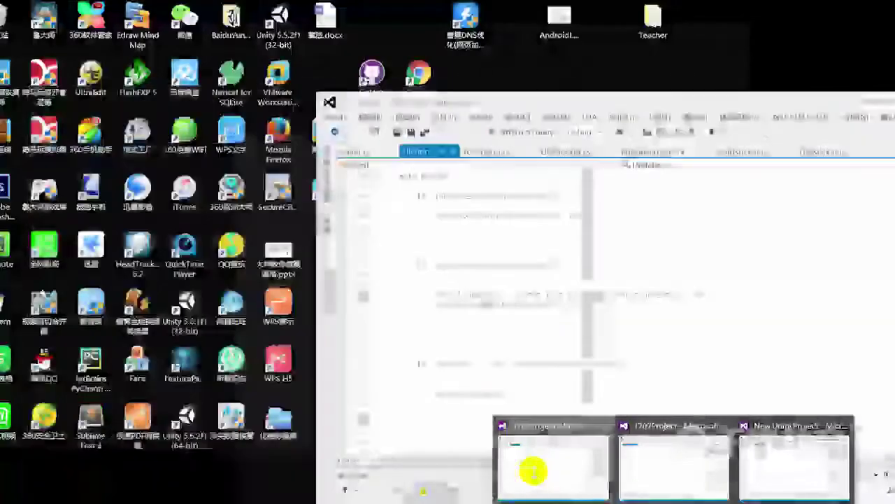
Reload the changed file in Visual Studio, then select the Client and Server boxes in the notes diagram
{"action": "left_click", "coordinate": [533, 467]}
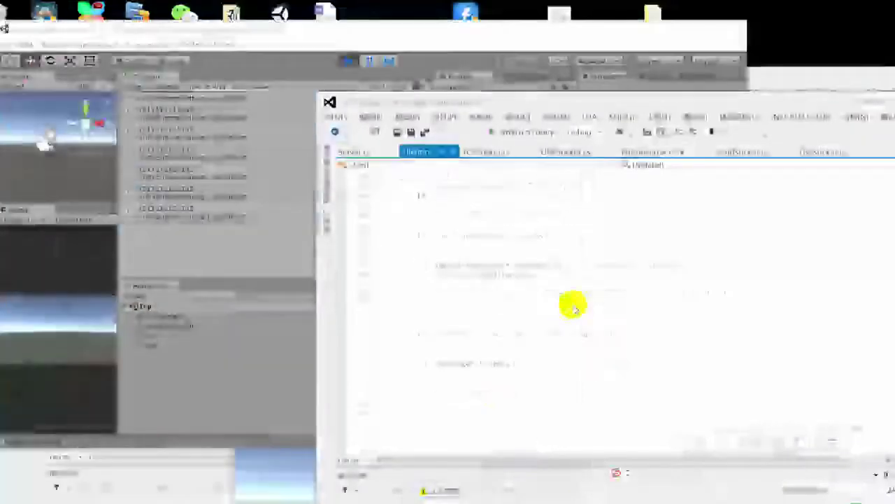
{"action": "left_click", "coordinate": [617, 345]}
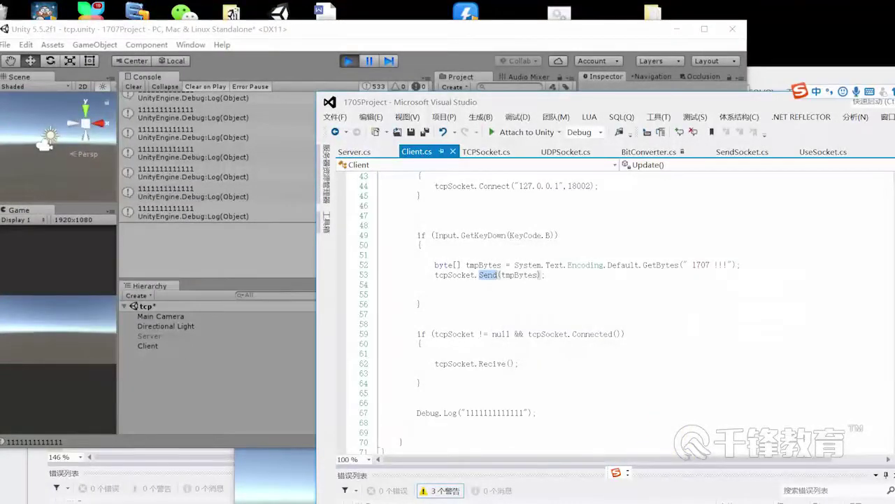
{"action": "key", "text": "alt+Tab"}
{"action": "left_click", "coordinate": [200, 292]}
{"action": "left_click", "coordinate": [501, 331]}
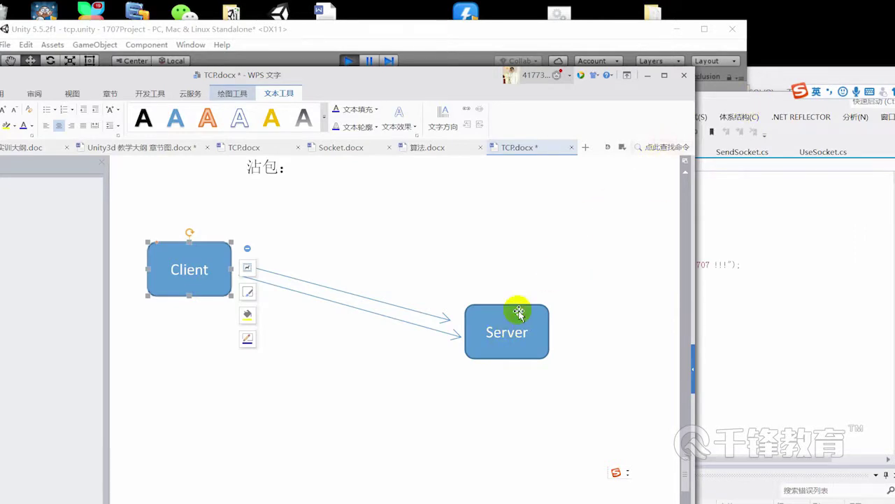
{"action": "left_click", "coordinate": [490, 344]}
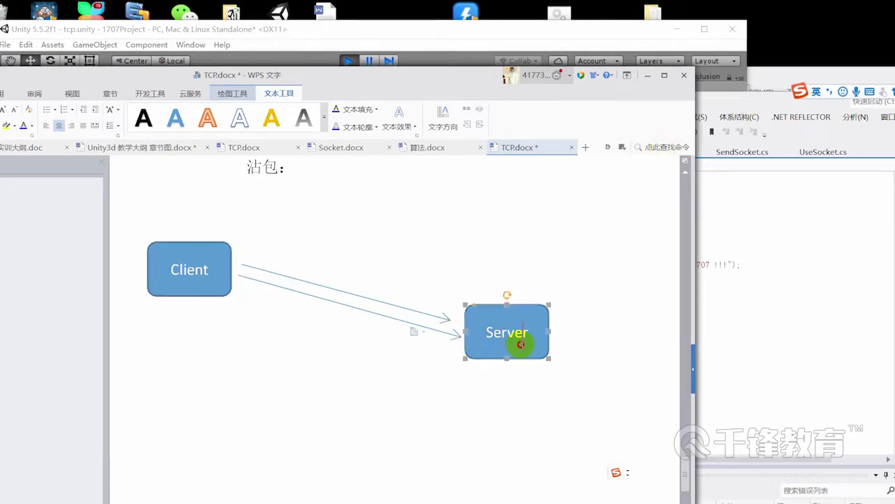
{"action": "left_click_drag", "start_coordinate": [761, 103], "coordinate": [760, 78]}
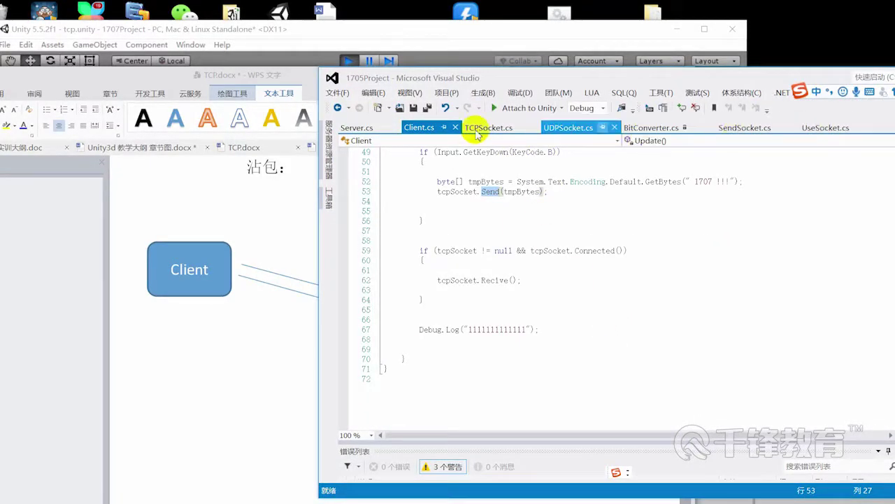
Open Server.cs and highlight Update()'s client loop with its connected check and Recive call
{"action": "left_click", "coordinate": [354, 127]}
{"action": "scroll", "coordinate": [761, 340], "scroll_direction": "down", "scroll_amount": 9}
{"action": "scroll", "coordinate": [815, 346], "scroll_direction": "down", "scroll_amount": 9}
{"action": "scroll", "coordinate": [699, 346], "scroll_direction": "down", "scroll_amount": 10}
{"action": "scroll", "coordinate": [490, 349], "scroll_direction": "up", "scroll_amount": 6}
{"action": "left_click_drag", "start_coordinate": [516, 259], "coordinate": [396, 212]}
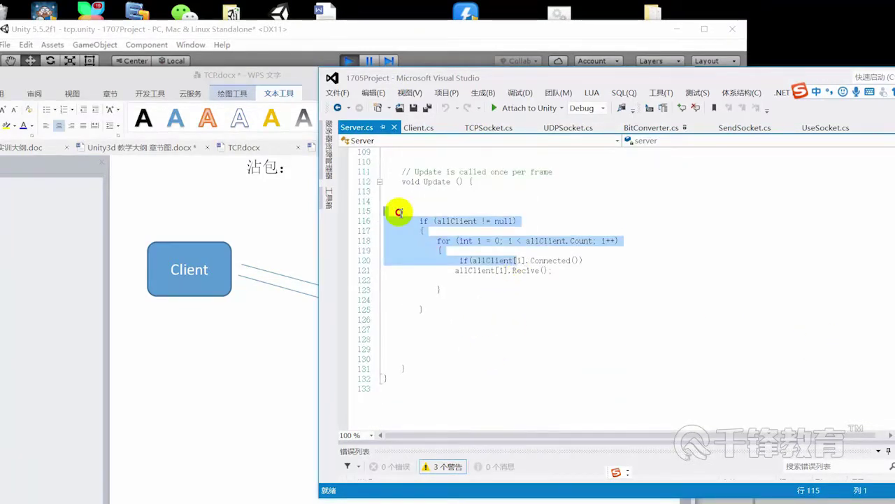
{"action": "left_click_drag", "start_coordinate": [592, 267], "coordinate": [352, 262]}
{"action": "left_click", "coordinate": [510, 284]}
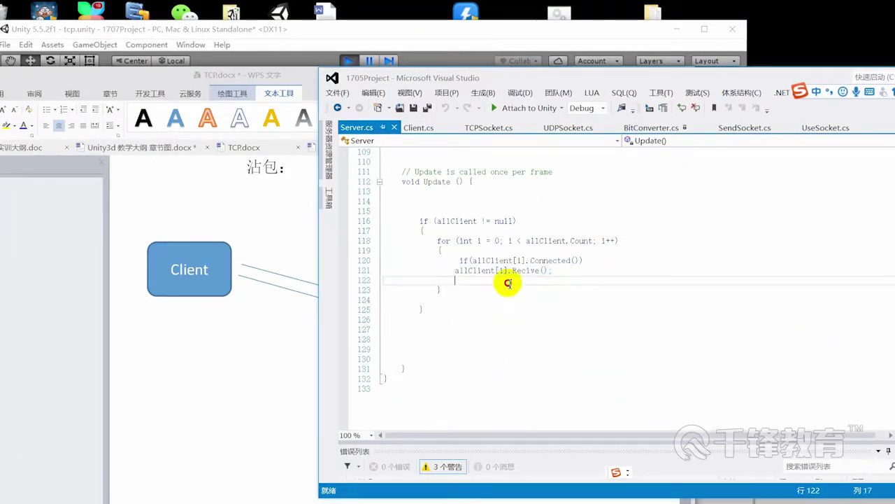
Select Recive on line 121, highlight the client-receiving block (lines 114–126), then switch to 1707Project
{"action": "double_click", "coordinate": [525, 270]}
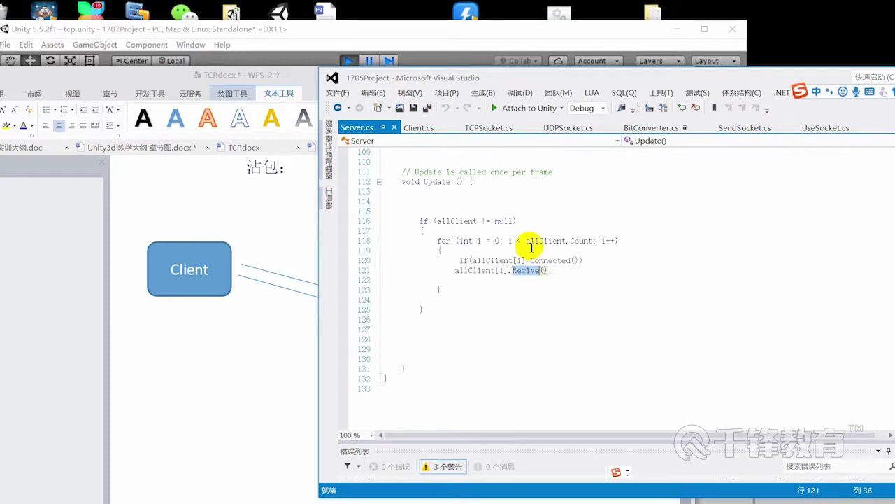
{"action": "scroll", "coordinate": [526, 245], "scroll_direction": "down", "scroll_amount": 1}
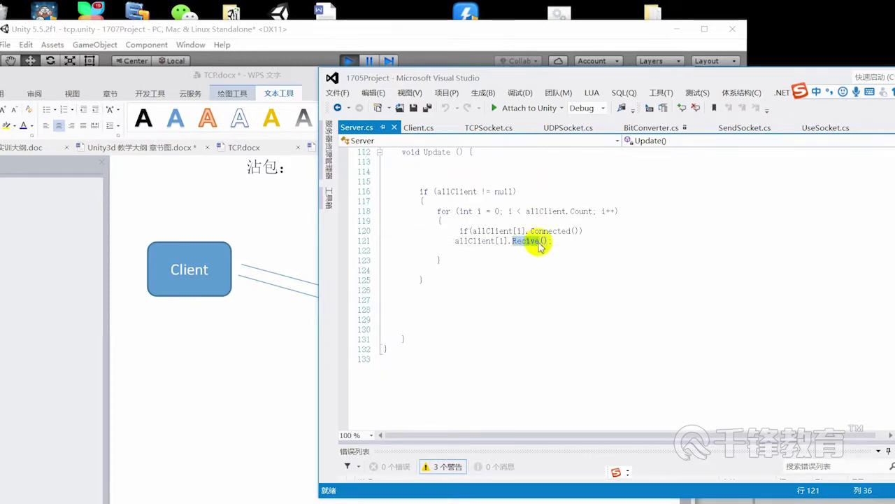
{"action": "left_click_drag", "start_coordinate": [565, 78], "coordinate": [641, 92]}
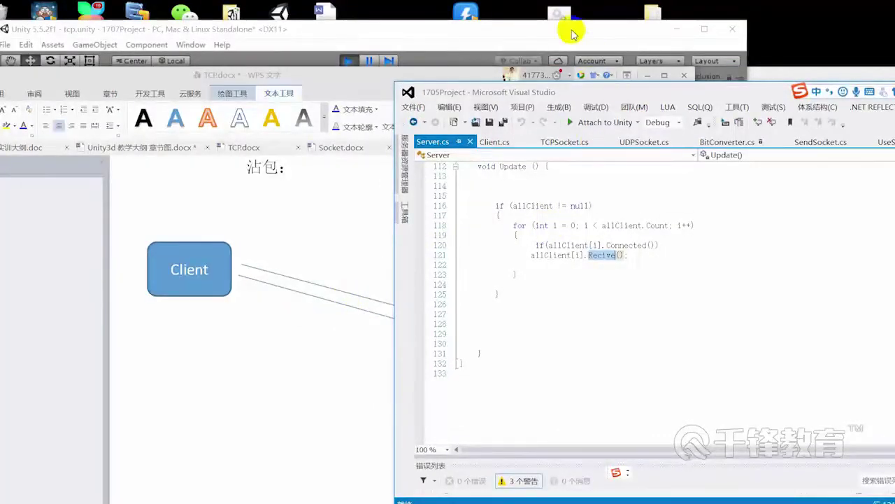
{"action": "mouse_move", "coordinate": [609, 91]}
{"action": "left_mouse_down"}
{"action": "mouse_move", "coordinate": [641, 93]}
{"action": "mouse_move", "coordinate": [595, 117]}
{"action": "left_mouse_up"}
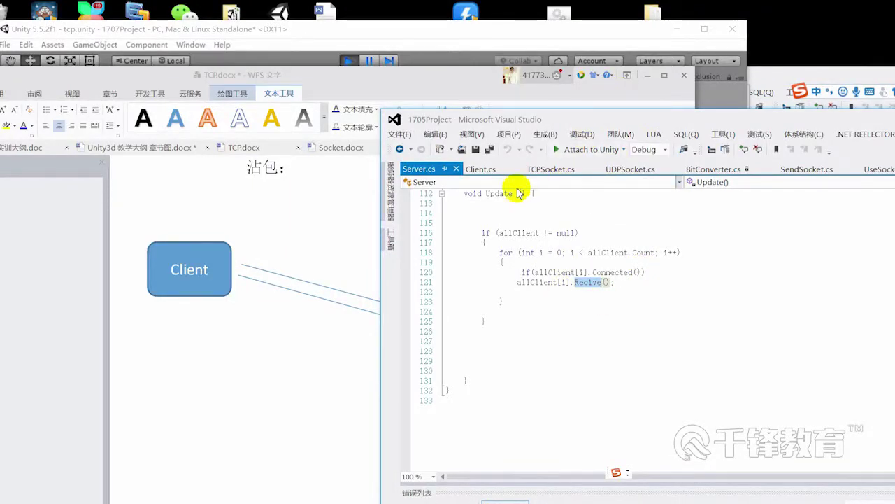
{"action": "left_click_drag", "start_coordinate": [480, 210], "coordinate": [551, 328]}
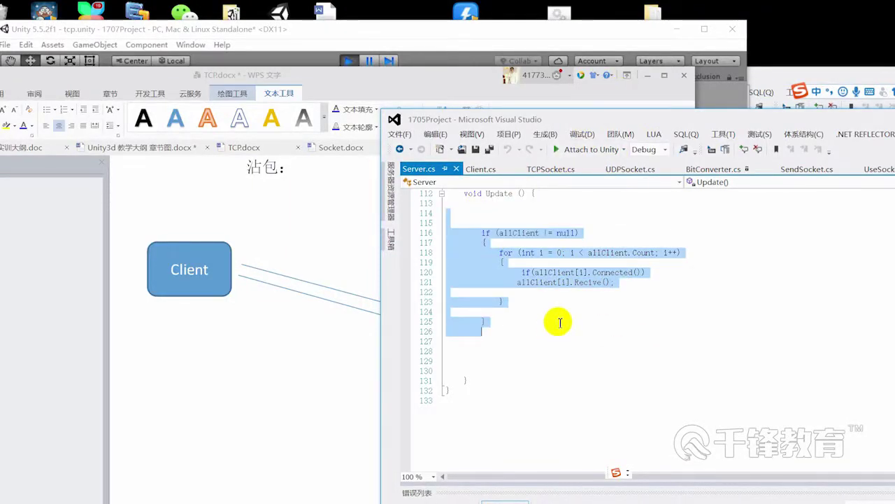
{"action": "left_click", "coordinate": [582, 283]}
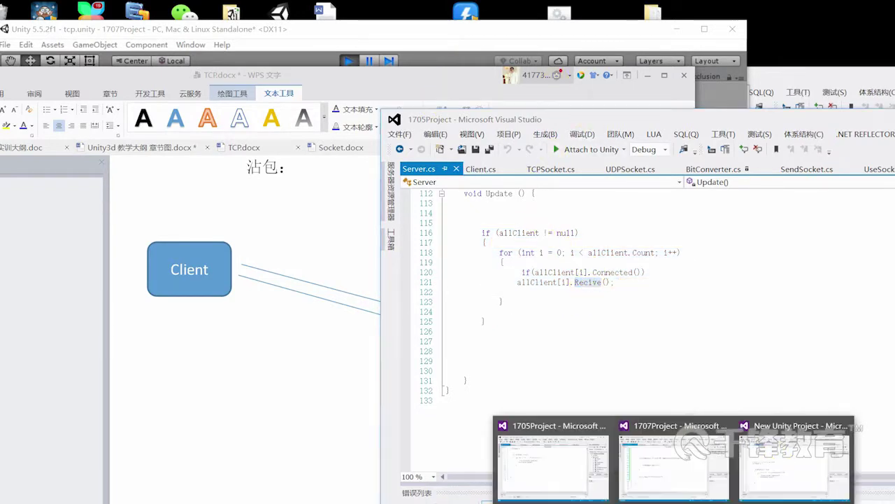
{"action": "left_click", "coordinate": [679, 472]}
Jump from the Recive call in Client's Update code to its definition in TCPSocket.cs
{"action": "left_click", "coordinate": [367, 359]}
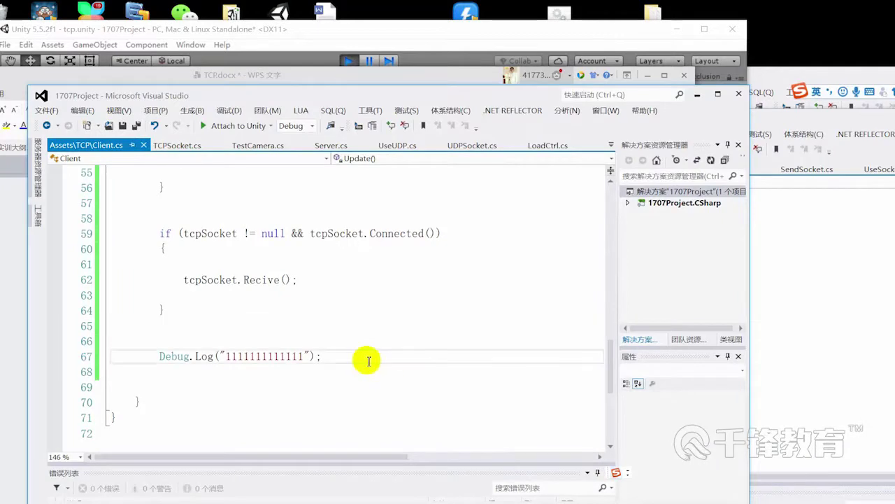
{"action": "double_click", "coordinate": [263, 279]}
{"action": "key", "text": "F12"}
{"action": "scroll", "coordinate": [285, 280], "scroll_direction": "down", "scroll_amount": 2}
{"action": "scroll", "coordinate": [287, 277], "scroll_direction": "down", "scroll_amount": 2}
{"action": "scroll", "coordinate": [293, 266], "scroll_direction": "up", "scroll_amount": 1}
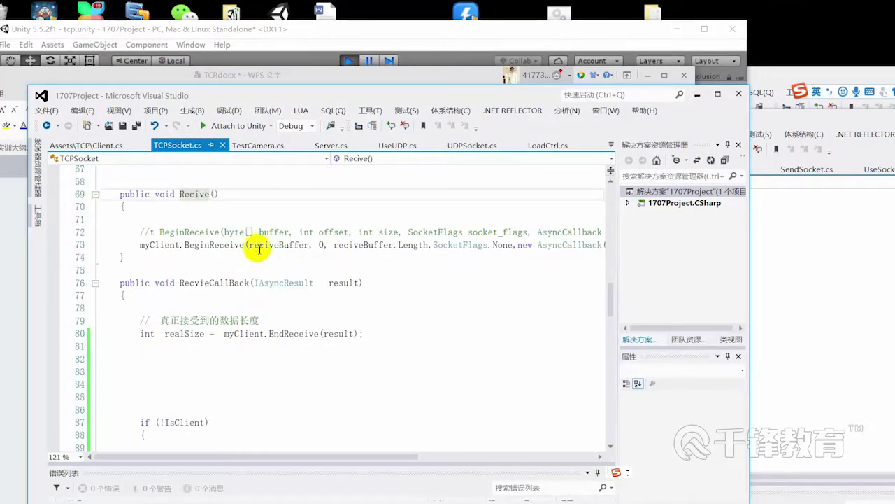
Insert a new line inside Recive(), then bring the TCP.docx diagram in front of Visual Studio
{"action": "left_click", "coordinate": [288, 223]}
{"action": "key", "text": "Return"}
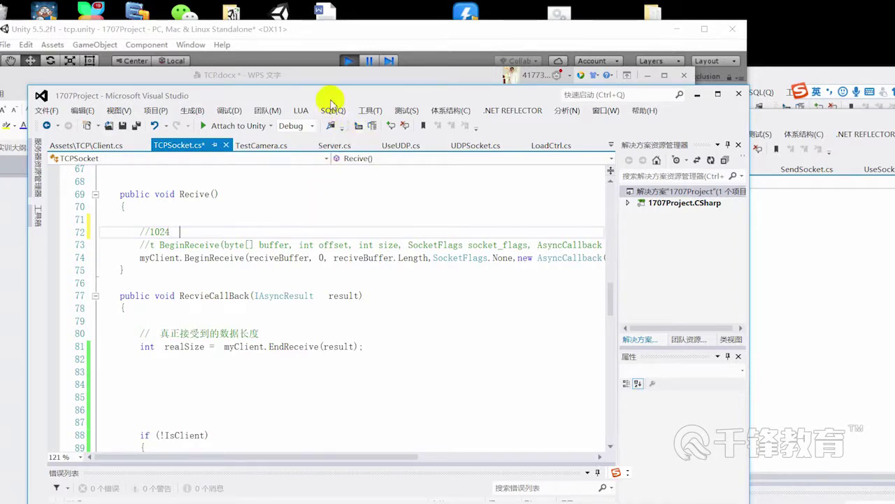
{"action": "left_click_drag", "start_coordinate": [329, 101], "coordinate": [596, 110]}
{"action": "left_click", "coordinate": [164, 266]}
Above the Server box, start the note with 网卡 在底层
{"action": "left_click", "coordinate": [485, 330]}
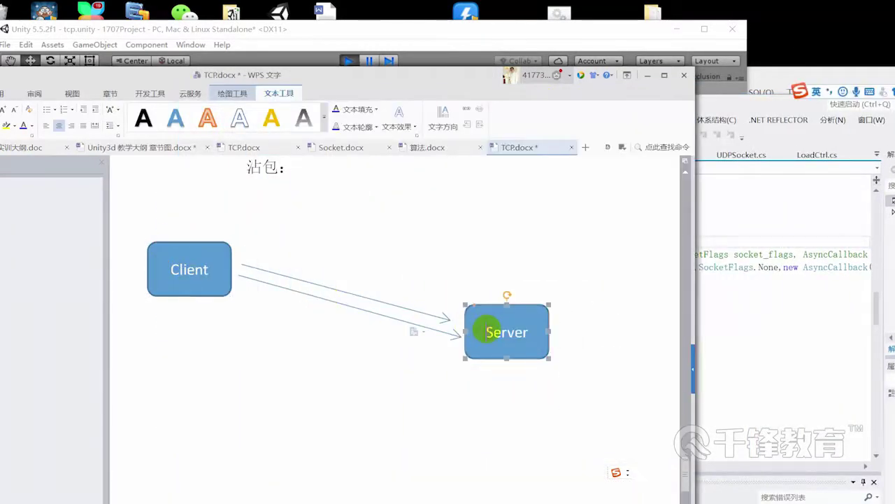
{"action": "left_click", "coordinate": [499, 290]}
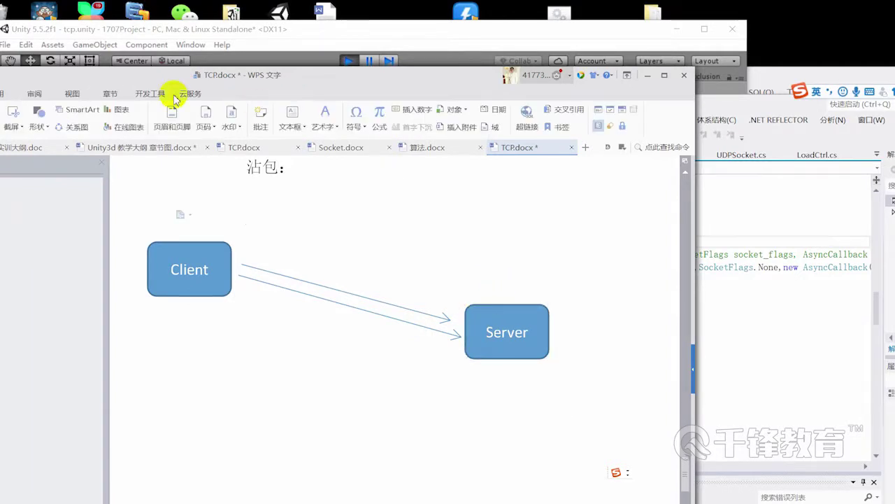
{"action": "left_click_drag", "start_coordinate": [215, 83], "coordinate": [175, 62]}
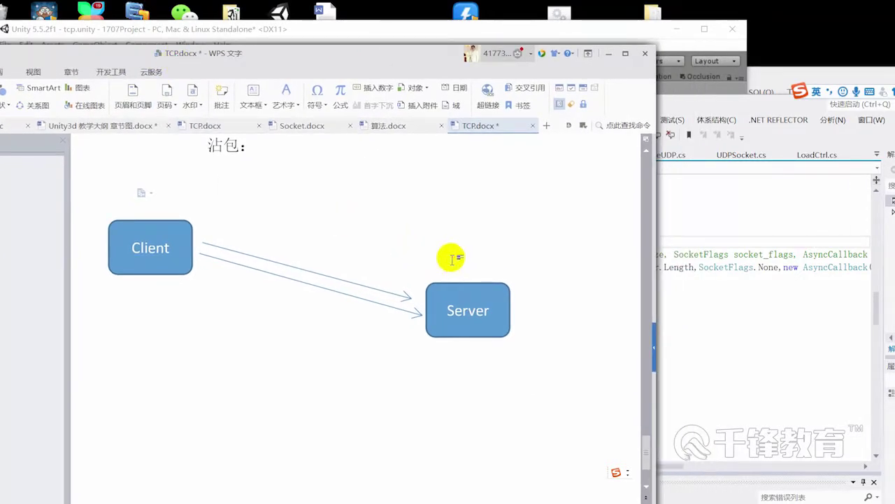
{"action": "left_click", "coordinate": [452, 261]}
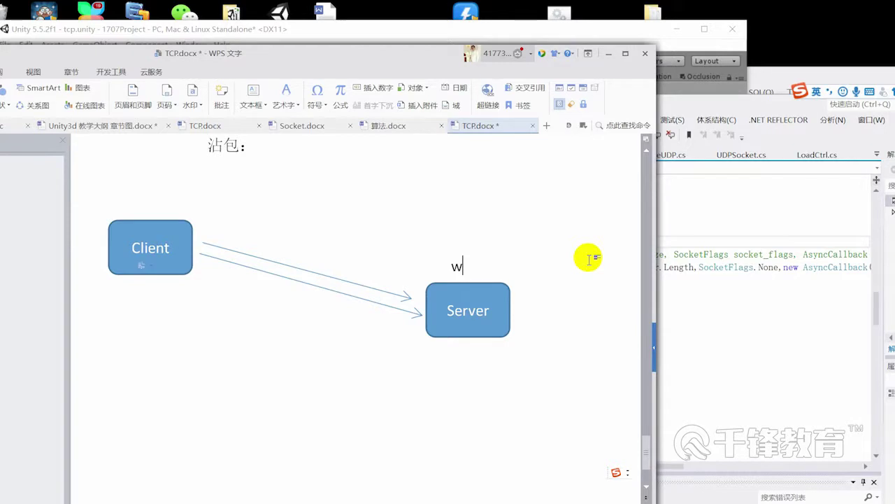
{"action": "type", "text": "wang'ke"}
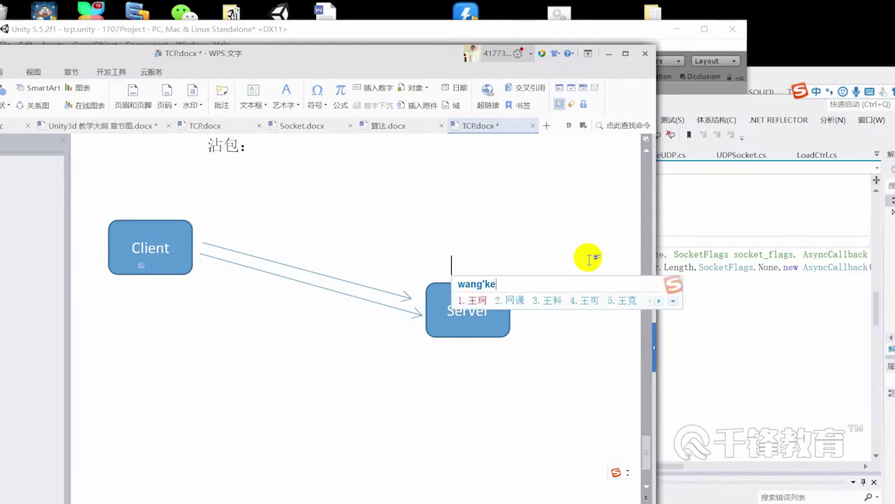
{"action": "key", "text": "space"}
{"action": "type", "text": "zai dic"}
{"action": "key", "text": "space"}
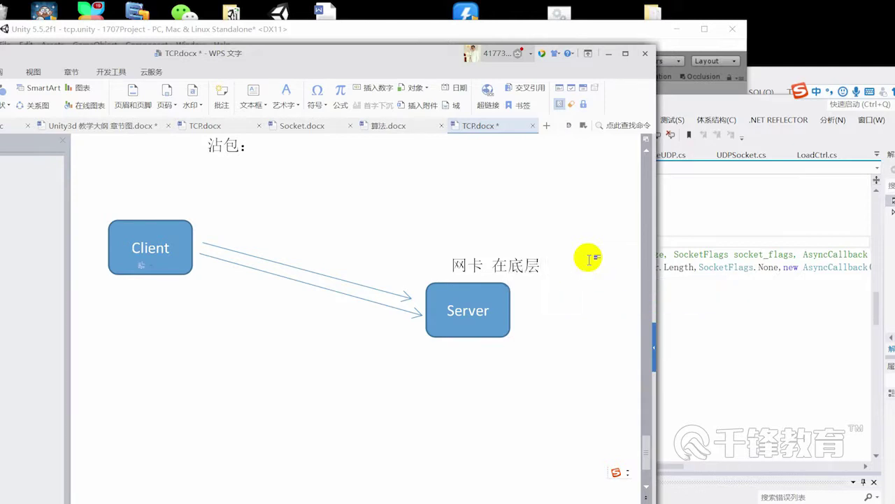
Continue the note with 接受到若干次
{"action": "type", "text": "jieshou"}
{"action": "key", "text": "space"}
{"action": "type", "text": "dao"}
{"action": "key", "text": "space"}
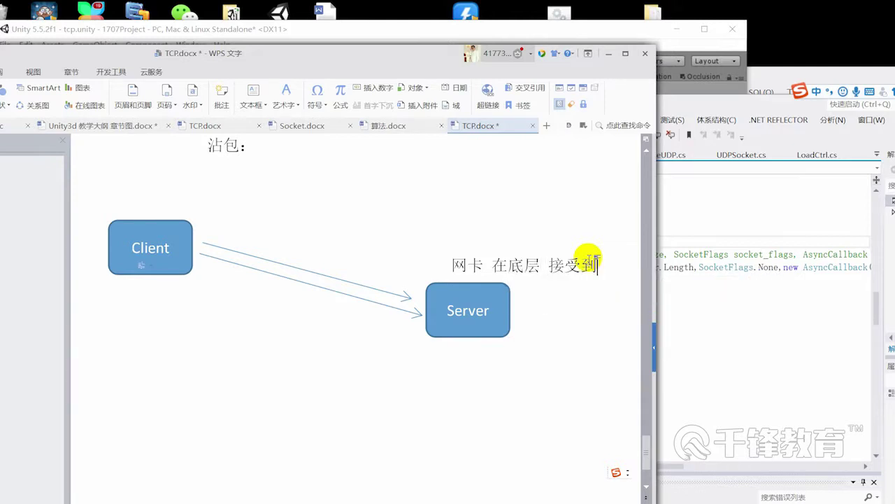
{"action": "type", "text": "ru"}
{"action": "type", "text": "ganci"}
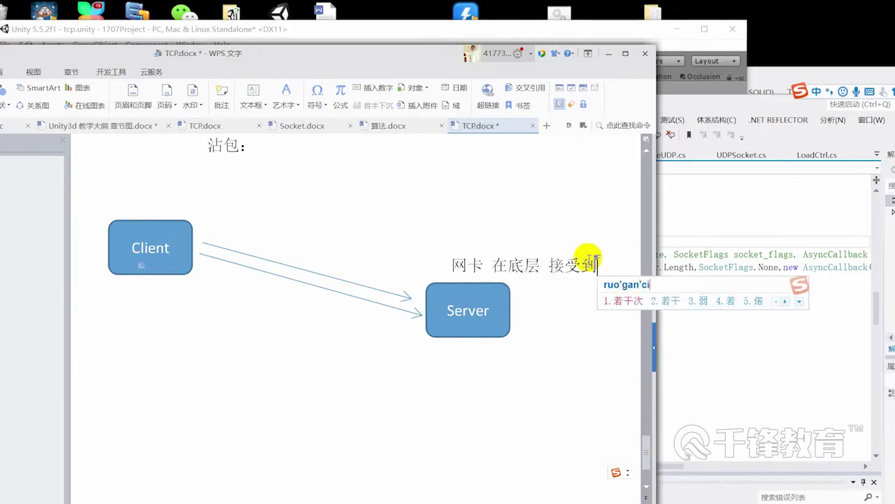
{"action": "key", "text": "space"}
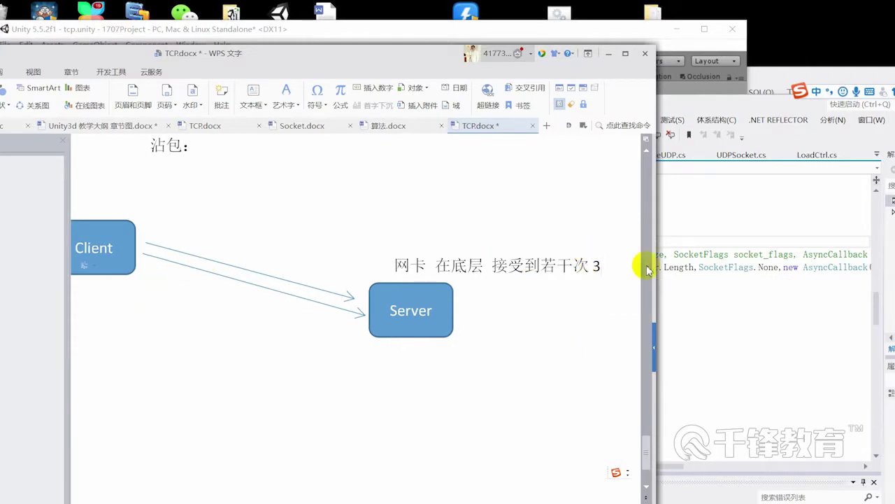
Select the number 2 in the note, then return to the receive code in Visual Studio
{"action": "left_click", "coordinate": [412, 319]}
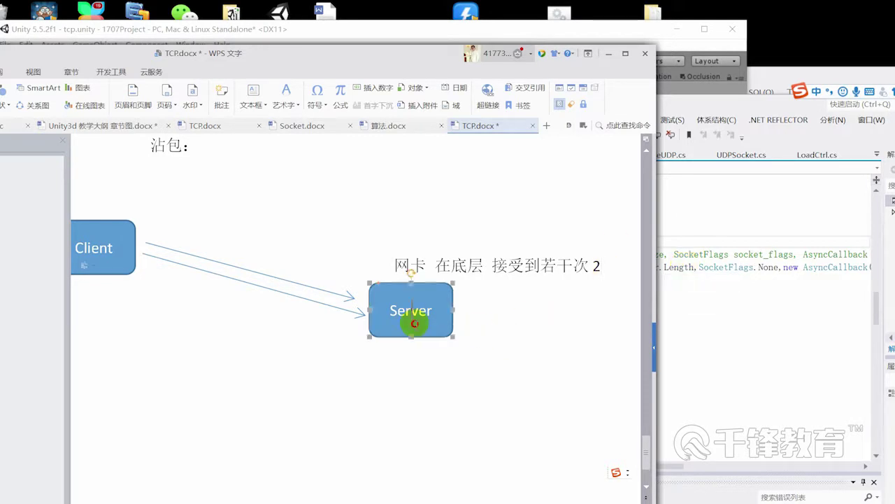
{"action": "double_click", "coordinate": [596, 266]}
{"action": "left_click", "coordinate": [802, 298]}
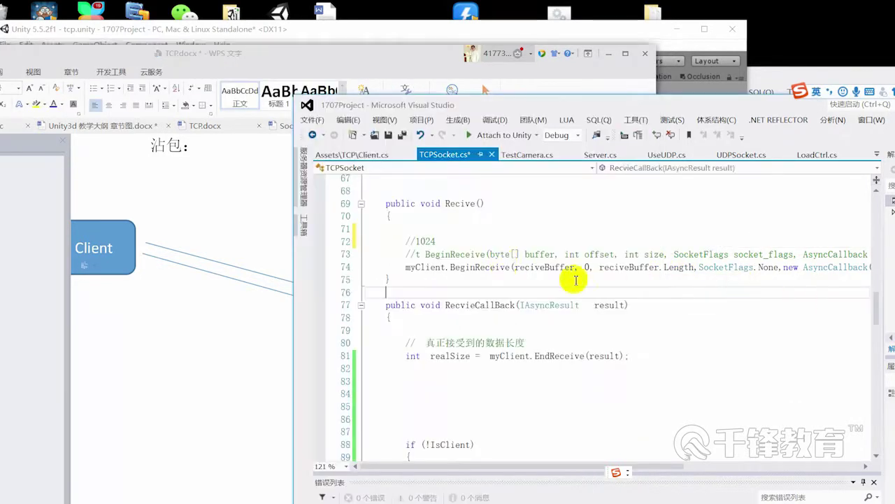
{"action": "double_click", "coordinate": [481, 267]}
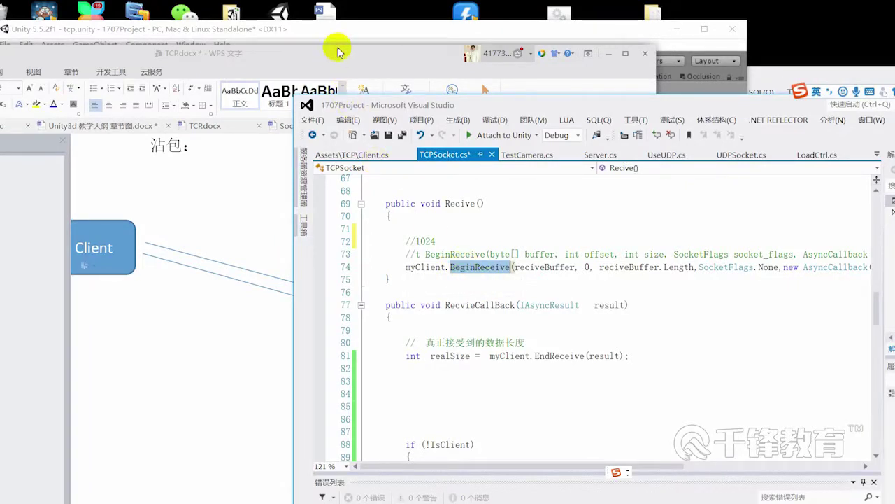
{"action": "left_click_drag", "start_coordinate": [340, 47], "coordinate": [287, 42]}
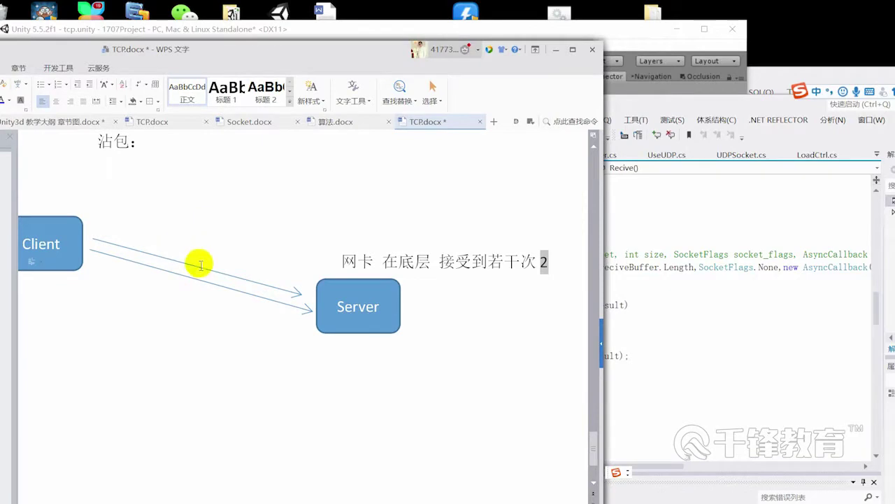
{"action": "left_click", "coordinate": [746, 280]}
{"action": "left_click", "coordinate": [489, 264]}
{"action": "left_click_drag", "start_coordinate": [490, 263], "coordinate": [570, 269]}
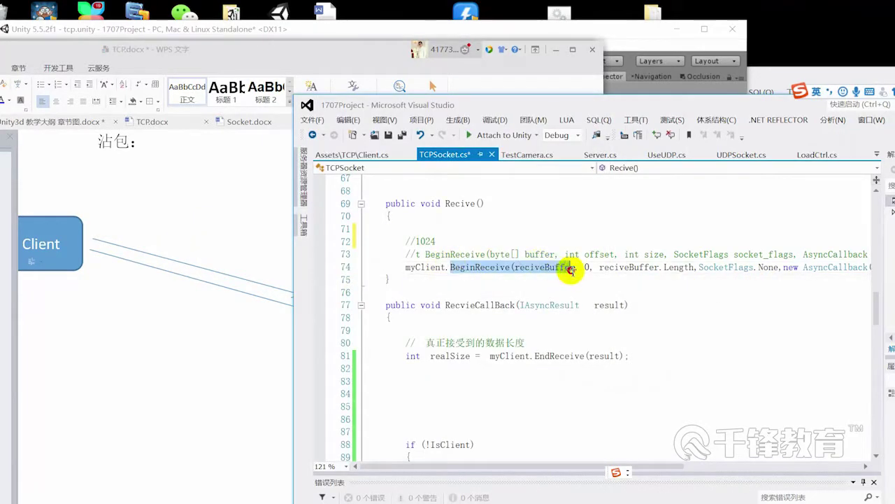
{"action": "left_click", "coordinate": [124, 227]}
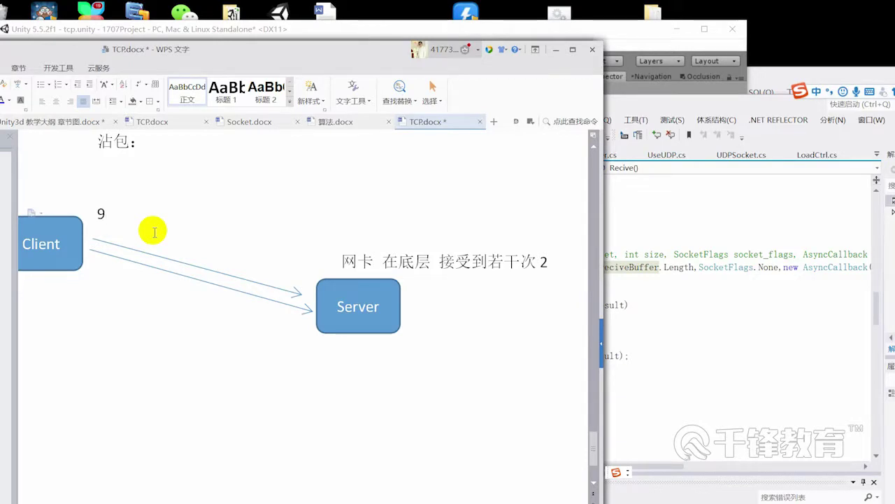
{"action": "double_click", "coordinate": [97, 265]}
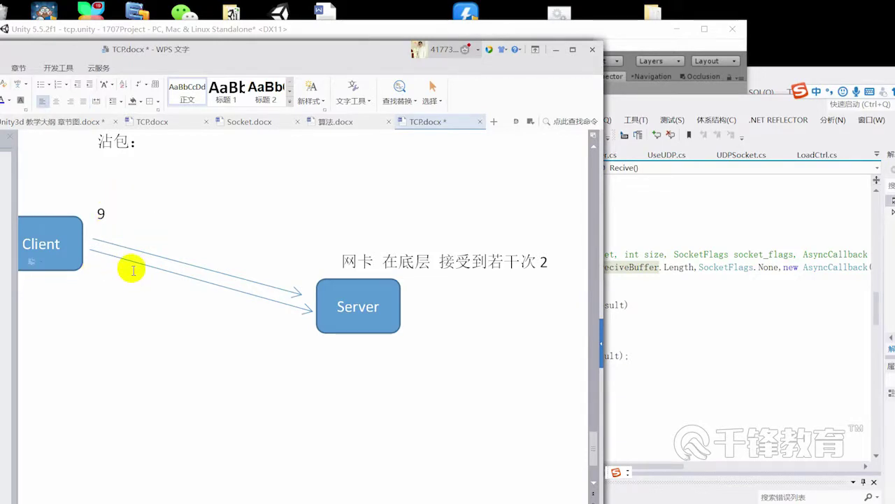
{"action": "left_click", "coordinate": [707, 316]}
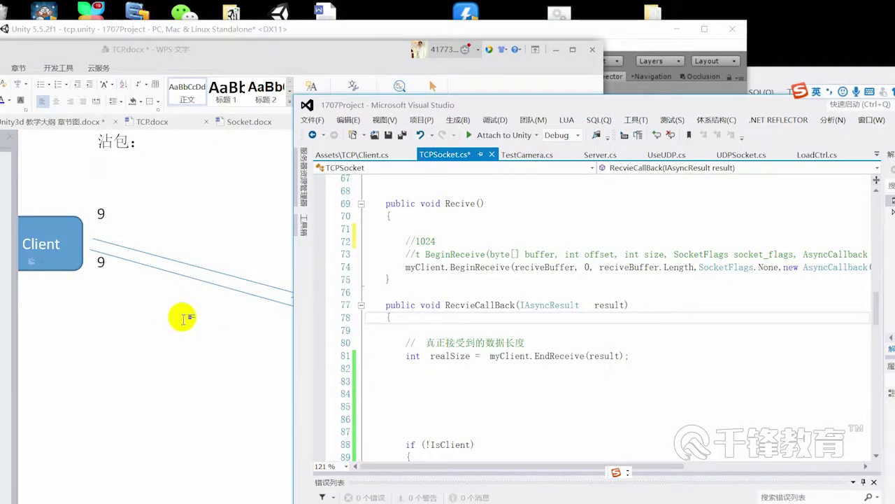
{"action": "left_click", "coordinate": [203, 300]}
{"action": "left_click", "coordinate": [550, 263]}
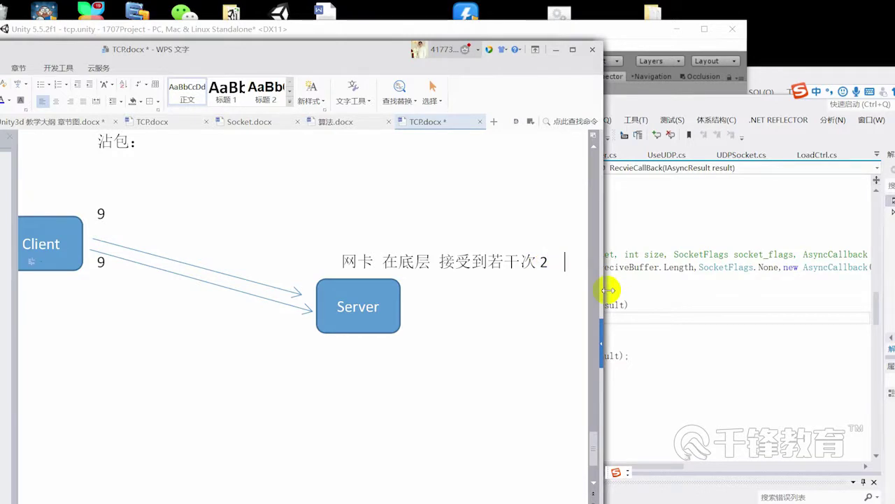
{"action": "type", "text": "18"}
{"action": "left_click", "coordinate": [689, 306]}
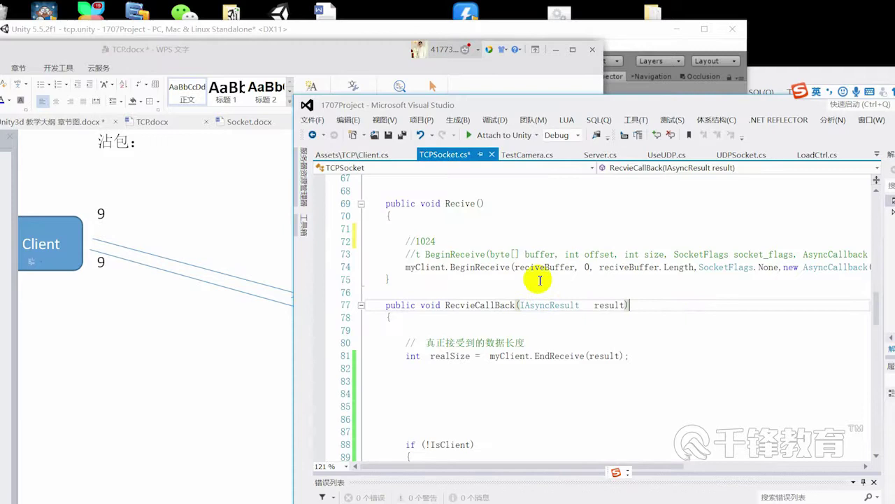
{"action": "left_click_drag", "start_coordinate": [438, 242], "coordinate": [396, 240]}
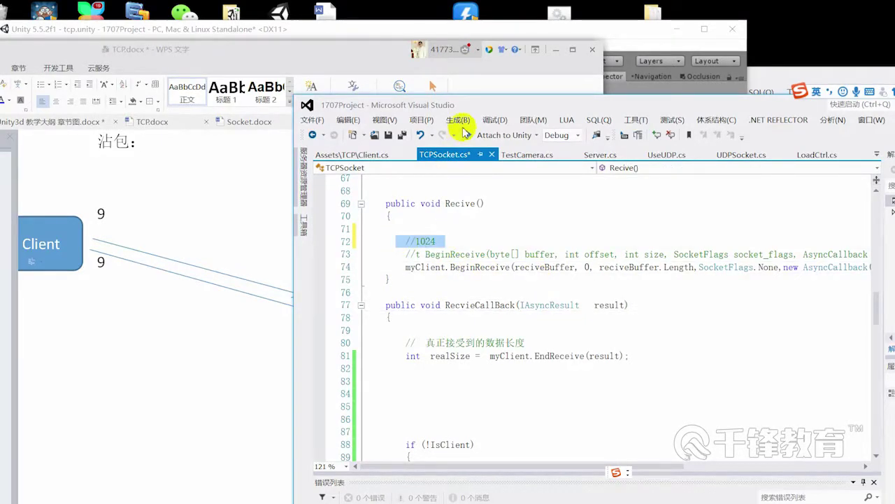
{"action": "left_click_drag", "start_coordinate": [526, 101], "coordinate": [565, 104]}
{"action": "left_click_drag", "start_coordinate": [370, 56], "coordinate": [272, 54]}
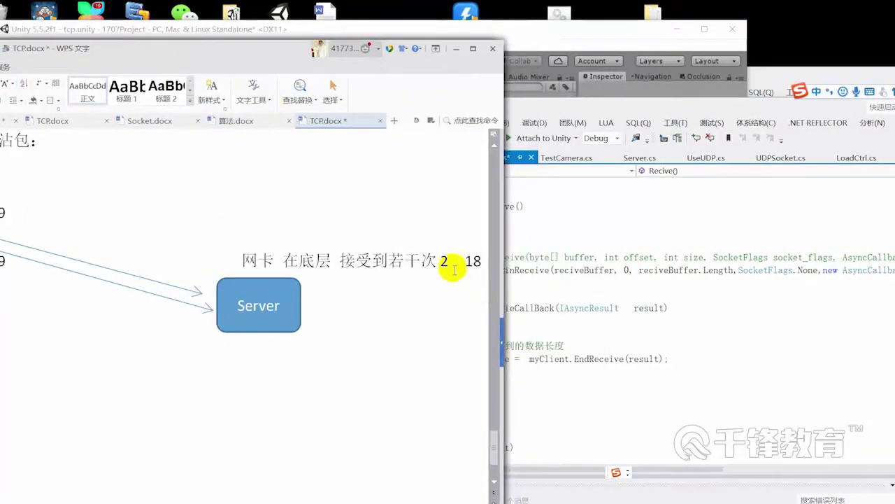
{"action": "left_click", "coordinate": [478, 260]}
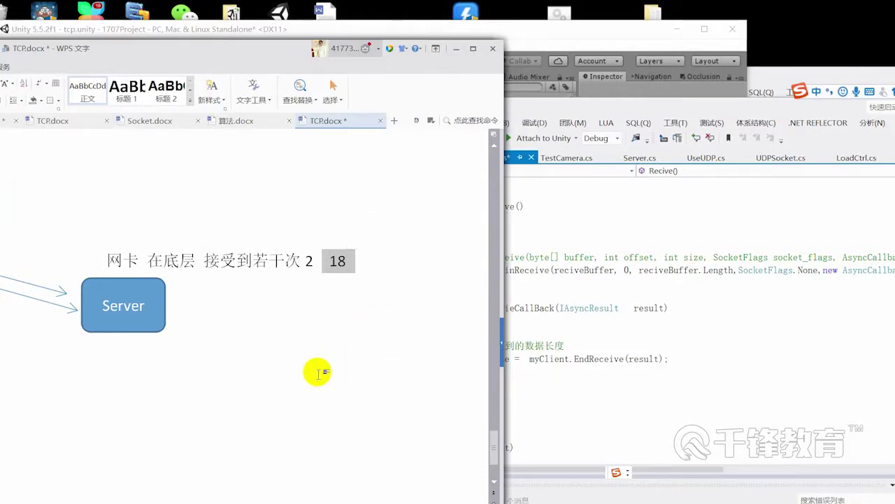
{"action": "left_click", "coordinate": [658, 327]}
{"action": "double_click", "coordinate": [518, 270]}
{"action": "left_click_drag", "start_coordinate": [609, 107], "coordinate": [619, 100]}
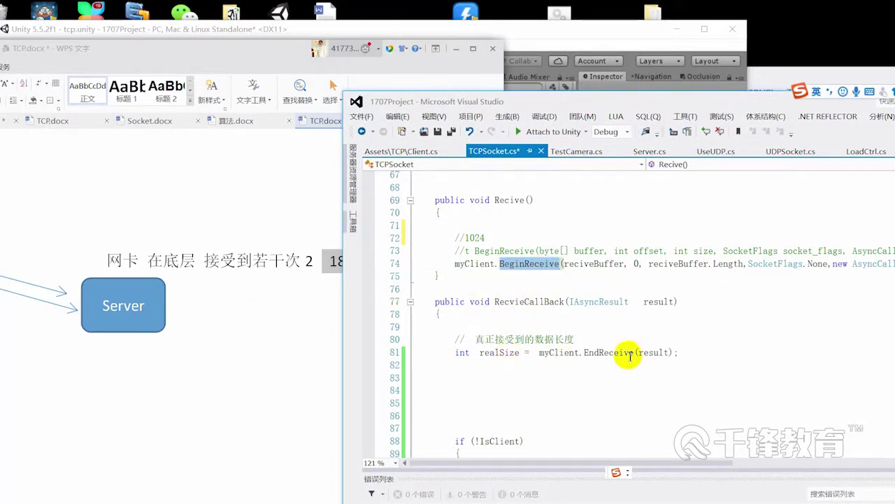
{"action": "double_click", "coordinate": [607, 352]}
{"action": "scroll", "coordinate": [603, 369], "scroll_direction": "down", "scroll_amount": 1}
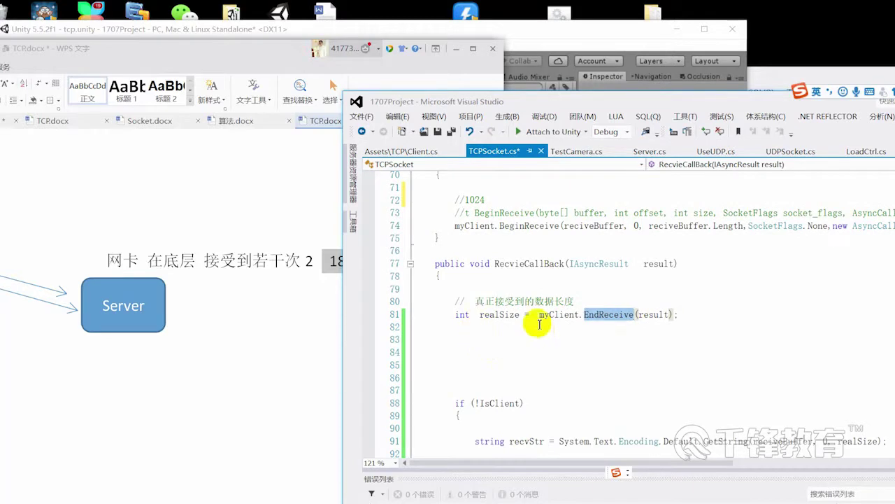
{"action": "double_click", "coordinate": [595, 227]}
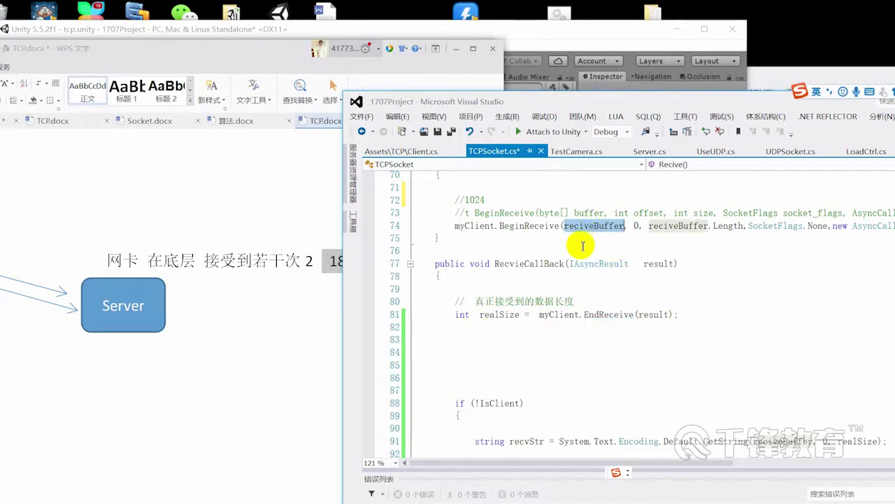
{"action": "left_click_drag", "start_coordinate": [496, 200], "coordinate": [438, 200]}
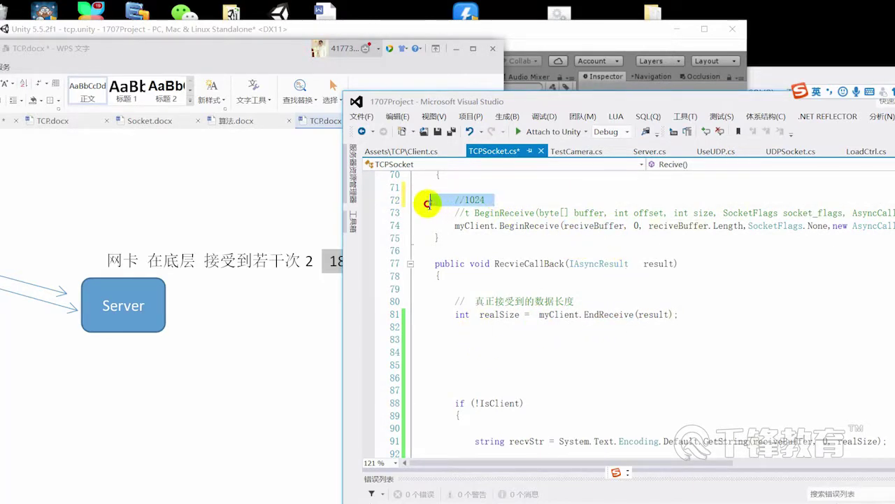
{"action": "left_click", "coordinate": [280, 291]}
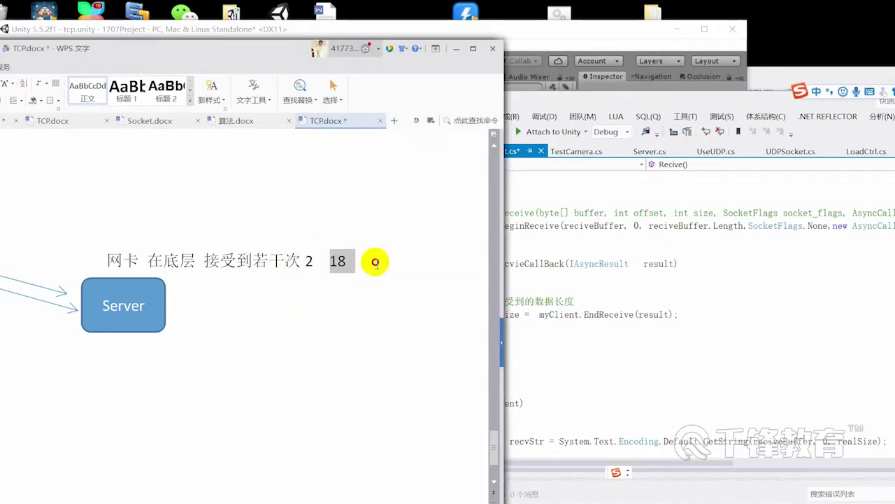
{"action": "left_click", "coordinate": [621, 270]}
{"action": "double_click", "coordinate": [593, 225]}
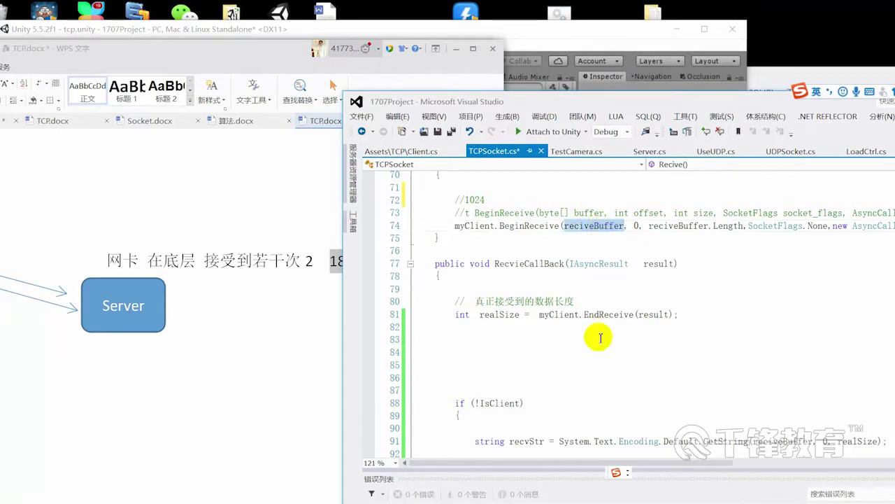
{"action": "scroll", "coordinate": [600, 337], "scroll_direction": "down", "scroll_amount": 1}
{"action": "scroll", "coordinate": [592, 378], "scroll_direction": "down", "scroll_amount": 1}
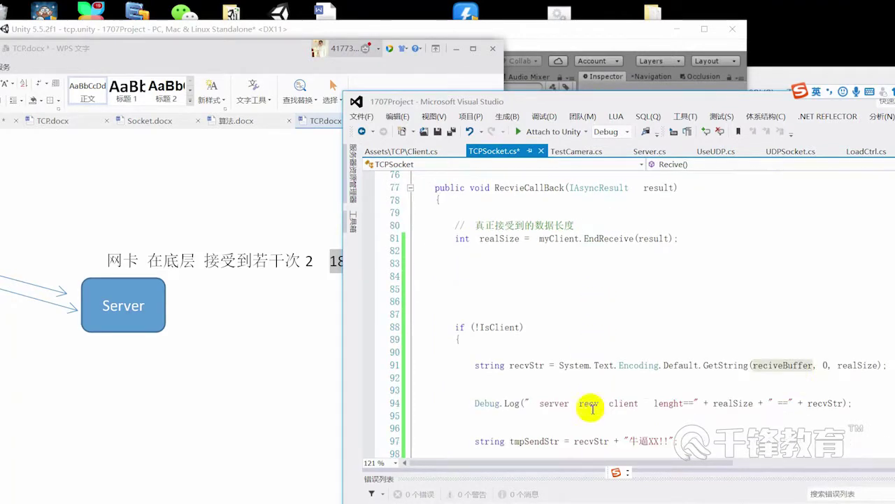
{"action": "double_click", "coordinate": [786, 365]}
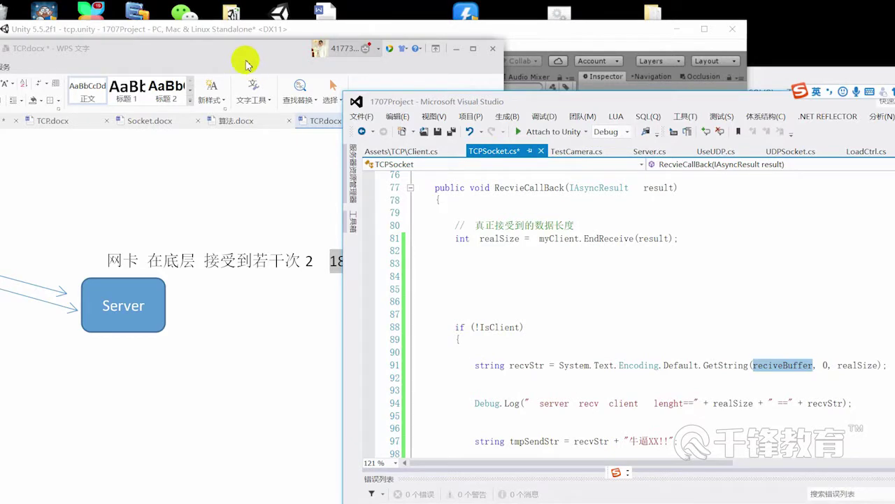
{"action": "left_click_drag", "start_coordinate": [246, 60], "coordinate": [322, 68]}
{"action": "left_click_drag", "start_coordinate": [212, 64], "coordinate": [359, 57]}
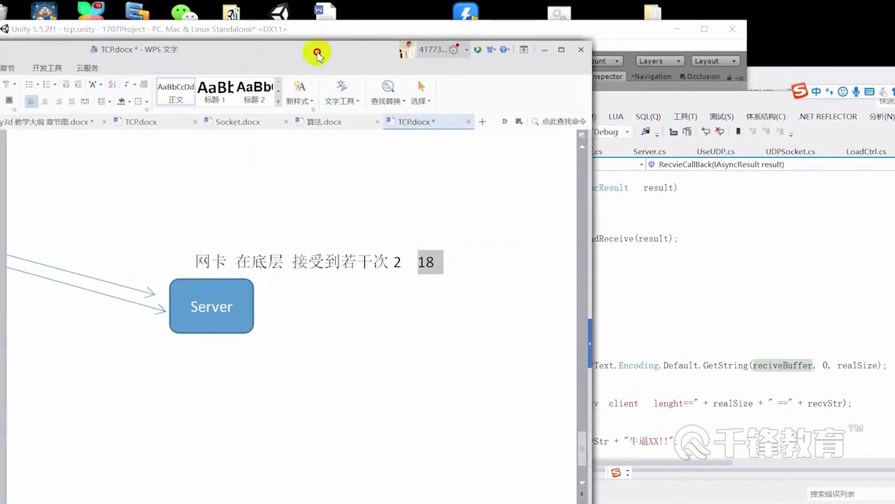
{"action": "scroll", "coordinate": [210, 242], "scroll_direction": "left", "scroll_amount": 5}
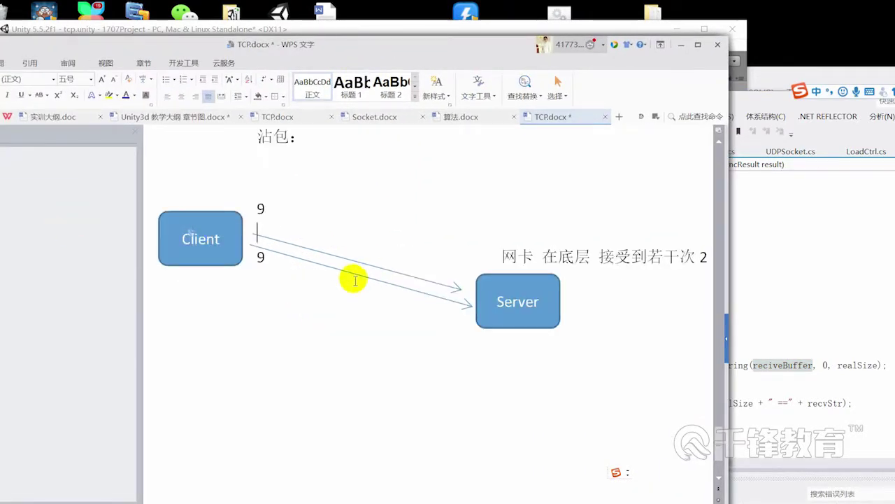
{"action": "left_click", "coordinate": [799, 266]}
{"action": "scroll", "coordinate": [570, 273], "scroll_direction": "up", "scroll_amount": 1}
{"action": "scroll", "coordinate": [563, 298], "scroll_direction": "up", "scroll_amount": 1}
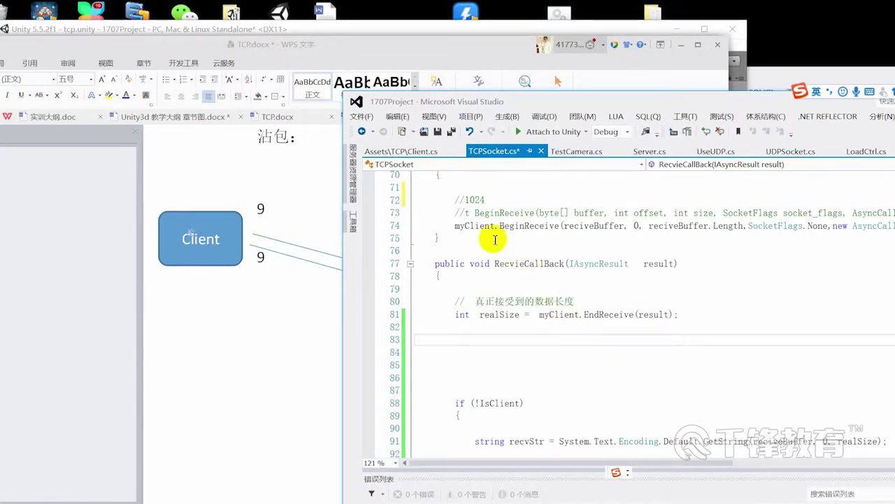
{"action": "left_click_drag", "start_coordinate": [439, 225], "coordinate": [682, 238]}
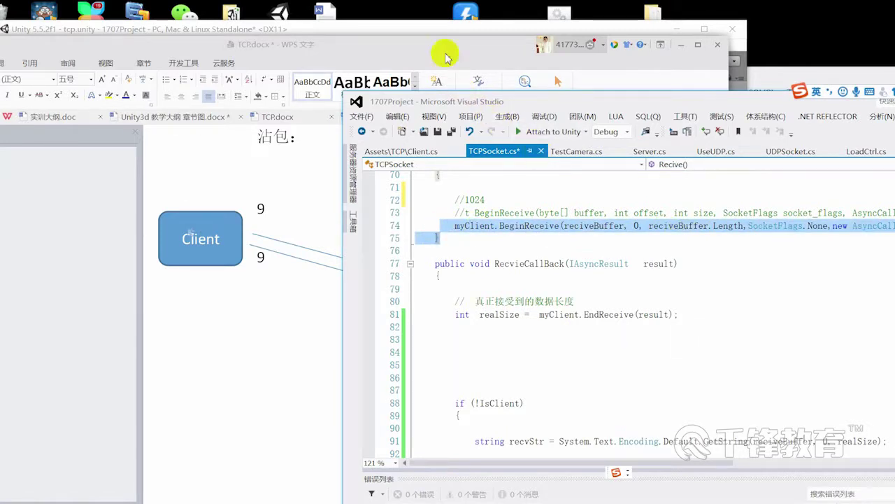
{"action": "left_click_drag", "start_coordinate": [446, 48], "coordinate": [357, 53]}
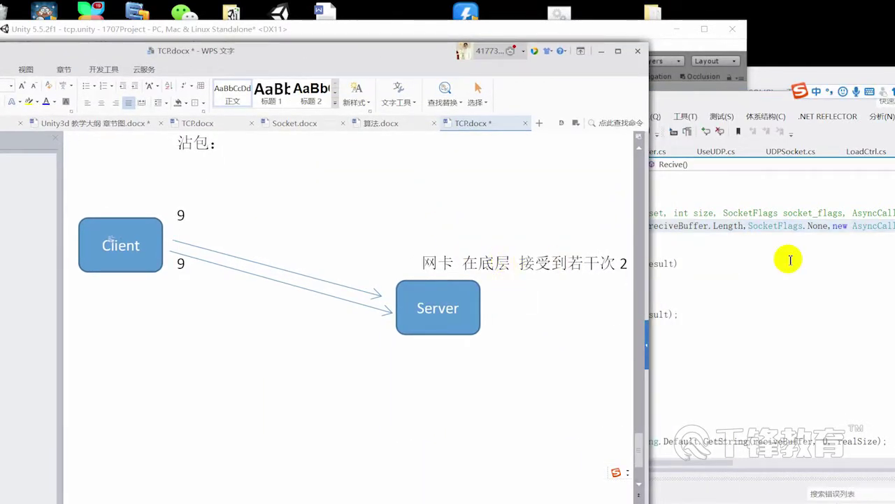
{"action": "left_click", "coordinate": [789, 258]}
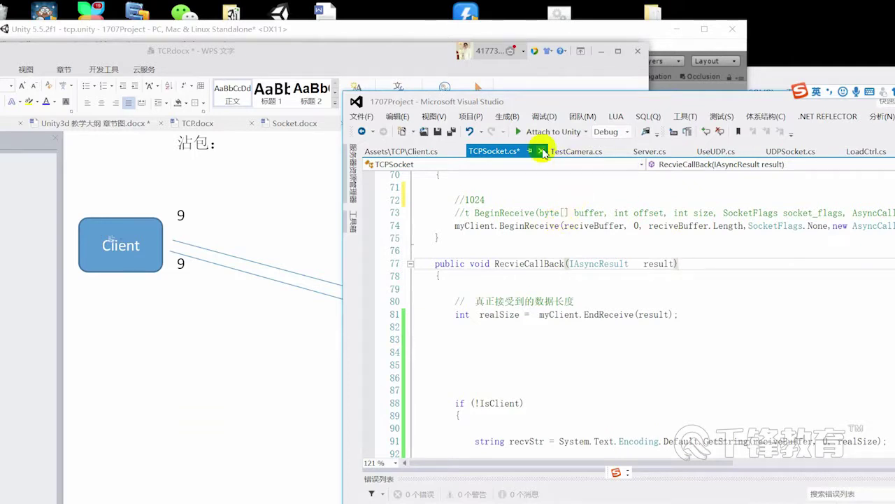
{"action": "left_click_drag", "start_coordinate": [560, 104], "coordinate": [528, 79]}
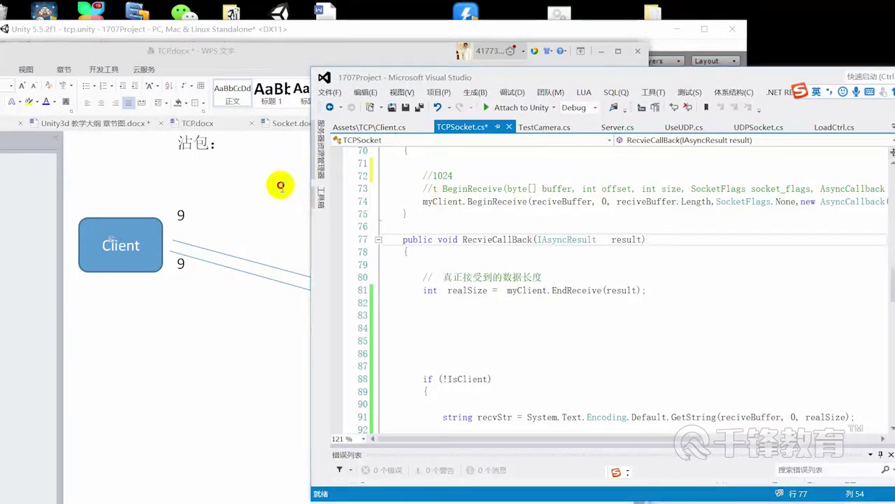
{"action": "left_click", "coordinate": [280, 183]}
{"action": "left_click_drag", "start_coordinate": [420, 261], "coordinate": [662, 262]}
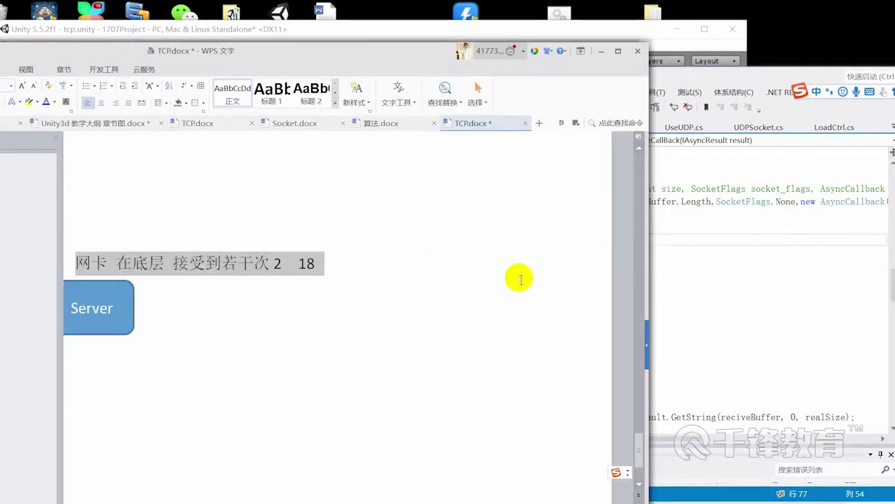
Maximize the notes and start a new page after the Server box diagram
{"action": "double_click", "coordinate": [323, 56]}
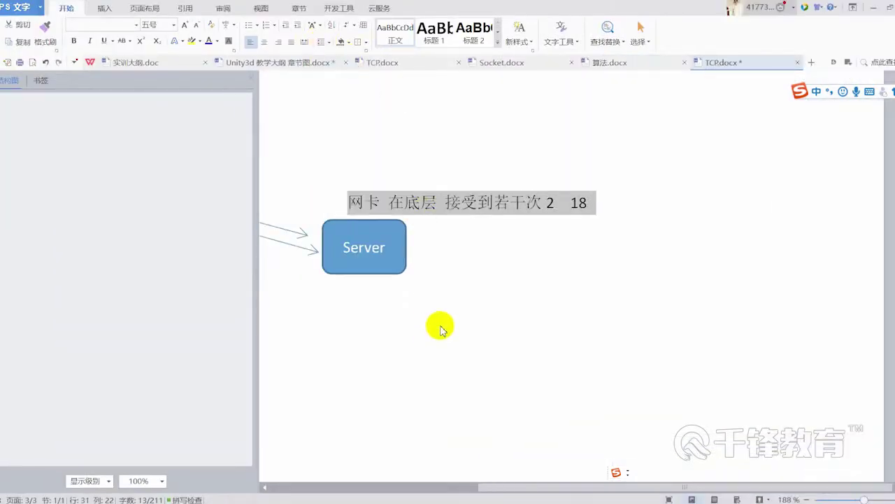
{"action": "left_click", "coordinate": [379, 316]}
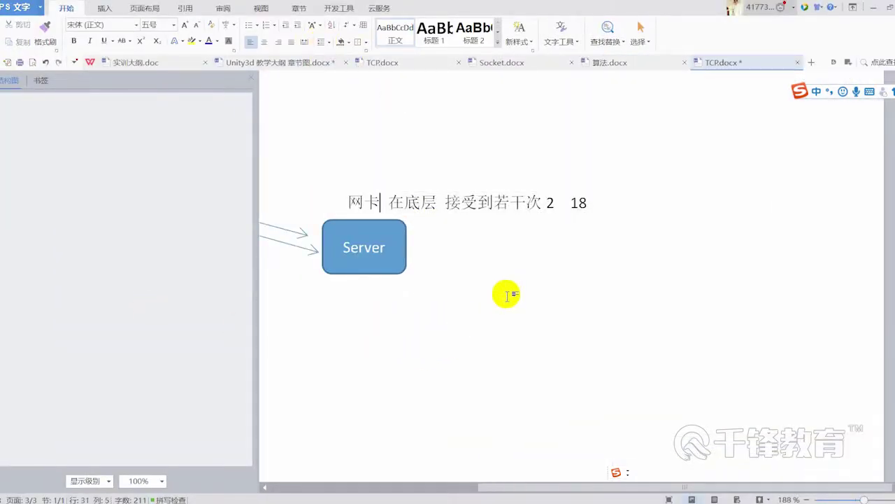
{"action": "left_click", "coordinate": [341, 304]}
{"action": "key", "text": "Return"}
{"action": "key", "text": "Return"}
{"action": "key", "text": "Return"}
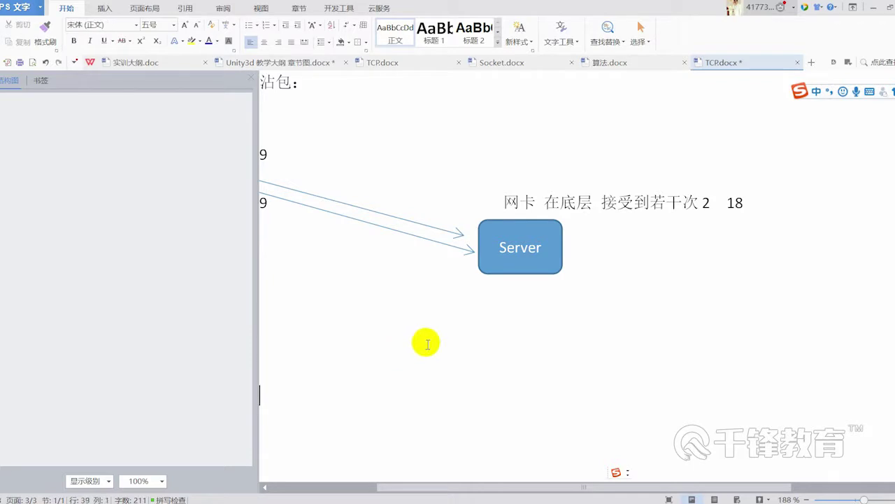
{"action": "scroll", "coordinate": [425, 340], "scroll_direction": "down", "scroll_amount": 1}
{"action": "left_click_drag", "start_coordinate": [439, 485], "coordinate": [335, 486]}
{"action": "left_click", "coordinate": [411, 331]}
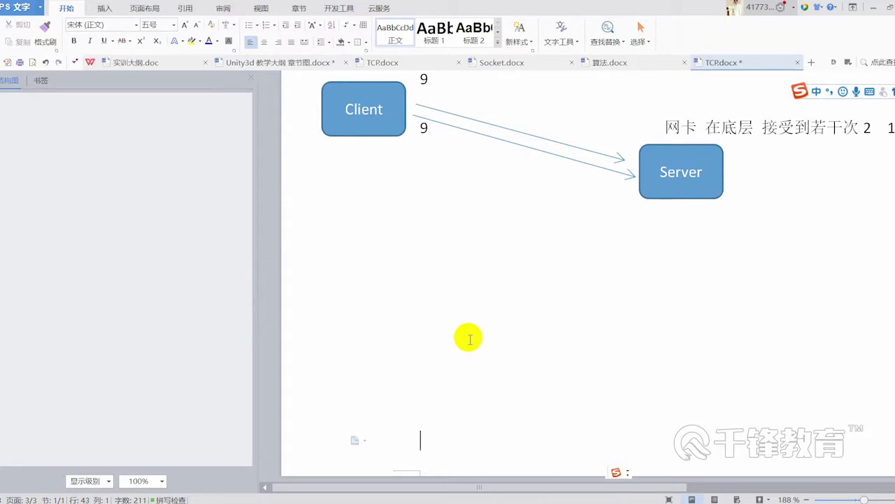
{"action": "key", "text": "Return"}
{"action": "key", "text": "Return"}
{"action": "key", "text": "Return"}
Type the heading 拆包： on the new page and save TCP.docx with Ctrl+S
{"action": "type", "text": "caibao"}
{"action": "key", "text": "space"}
{"action": "type", "text": ":"}
{"action": "key", "text": "Return"}
{"action": "key", "text": "Return"}
{"action": "key", "text": "Return"}
{"action": "key", "text": "ctrl+s"}
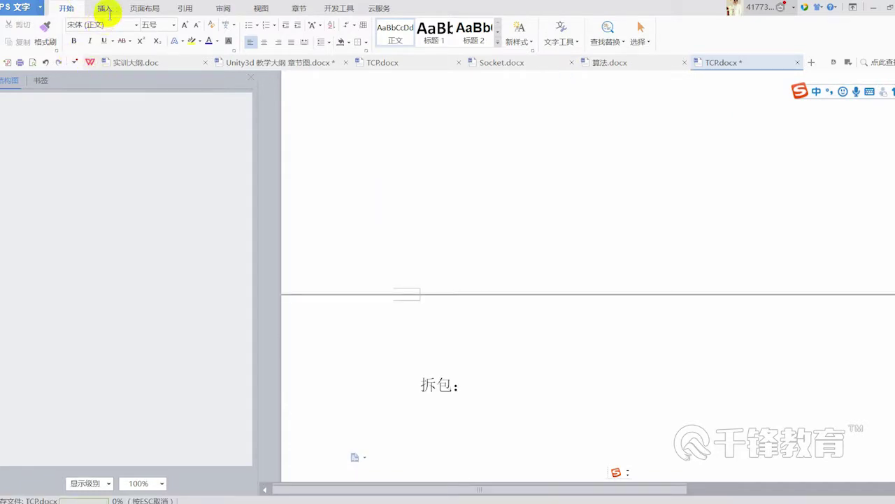
Scroll through the document and restore the notes window to a smaller size
{"action": "scroll", "coordinate": [465, 406], "scroll_direction": "down", "scroll_amount": 2}
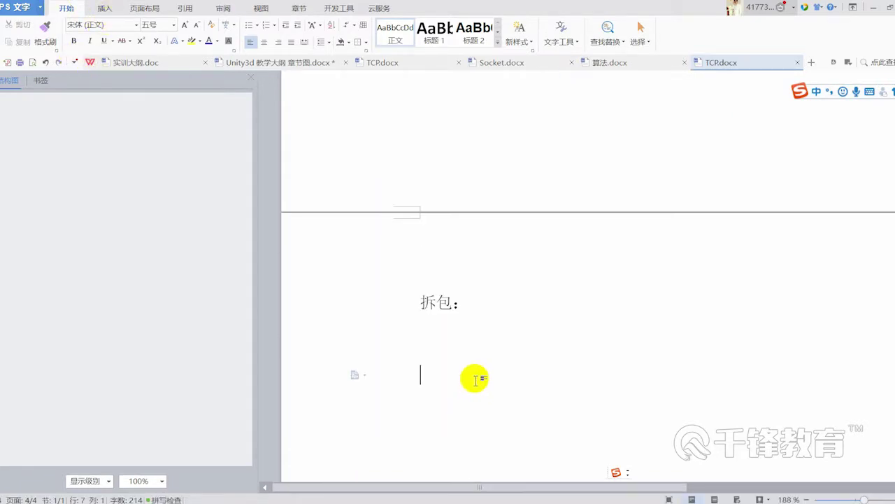
{"action": "scroll", "coordinate": [504, 236], "scroll_direction": "up", "scroll_amount": 2}
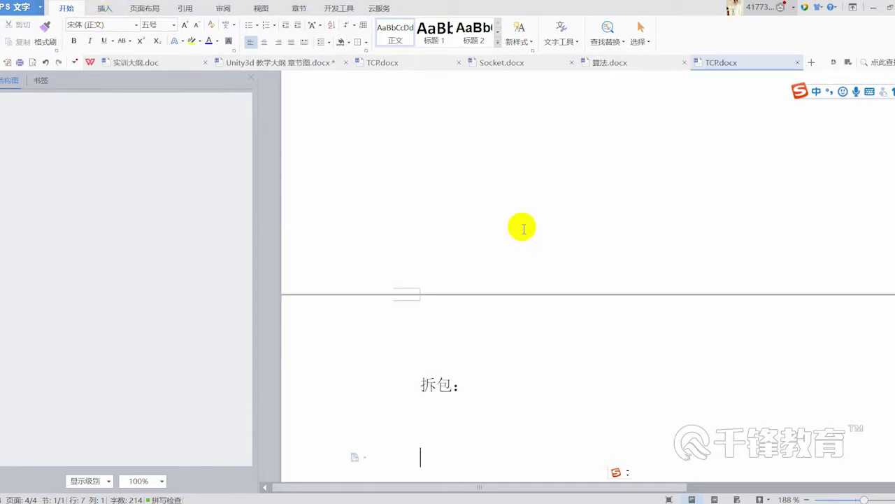
{"action": "scroll", "coordinate": [518, 224], "scroll_direction": "up", "scroll_amount": 5}
{"action": "scroll", "coordinate": [507, 262], "scroll_direction": "down", "scroll_amount": 1}
{"action": "scroll", "coordinate": [497, 249], "scroll_direction": "down", "scroll_amount": 1}
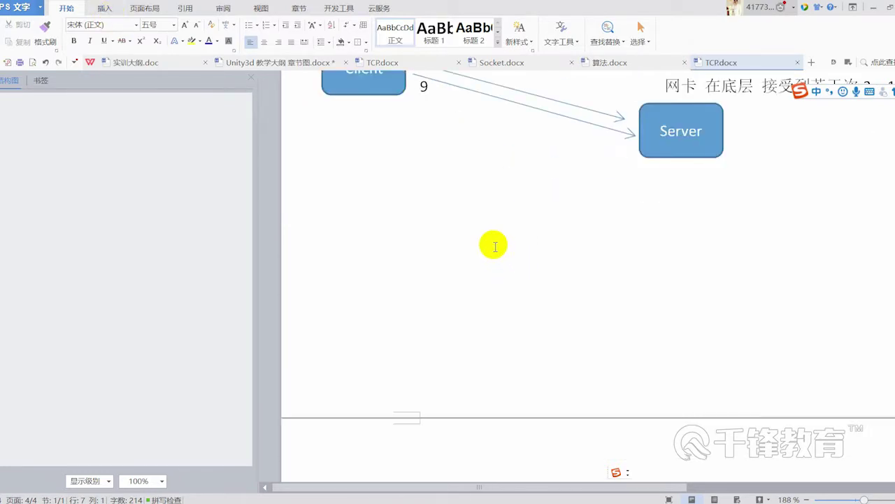
{"action": "left_click_drag", "start_coordinate": [605, 12], "coordinate": [256, 18]}
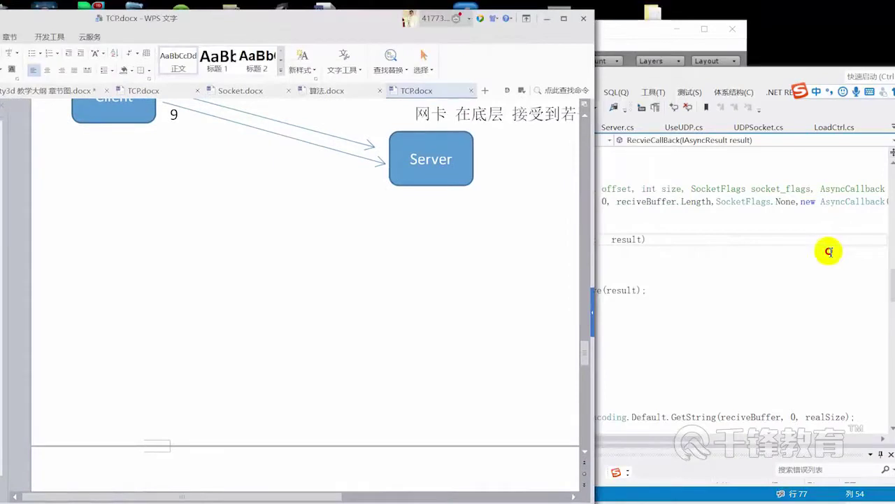
{"action": "left_click", "coordinate": [829, 251]}
{"action": "left_click_drag", "start_coordinate": [628, 91], "coordinate": [671, 92]}
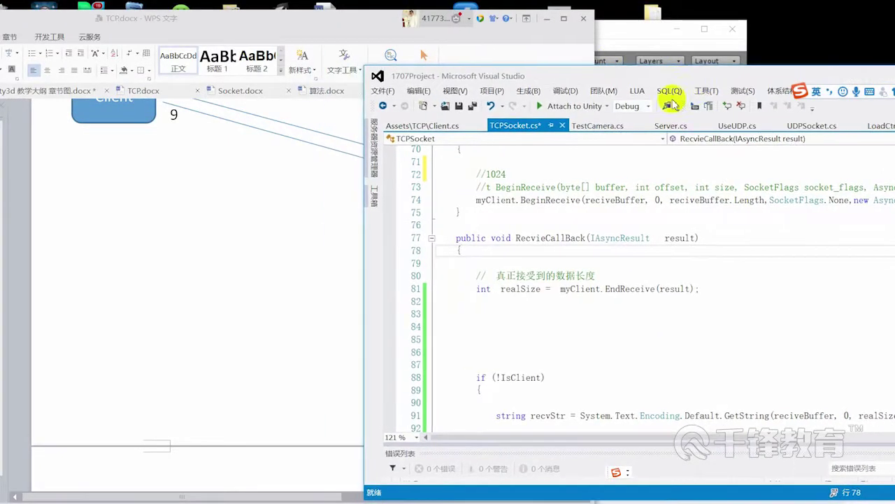
{"action": "left_click_drag", "start_coordinate": [611, 309], "coordinate": [418, 224]}
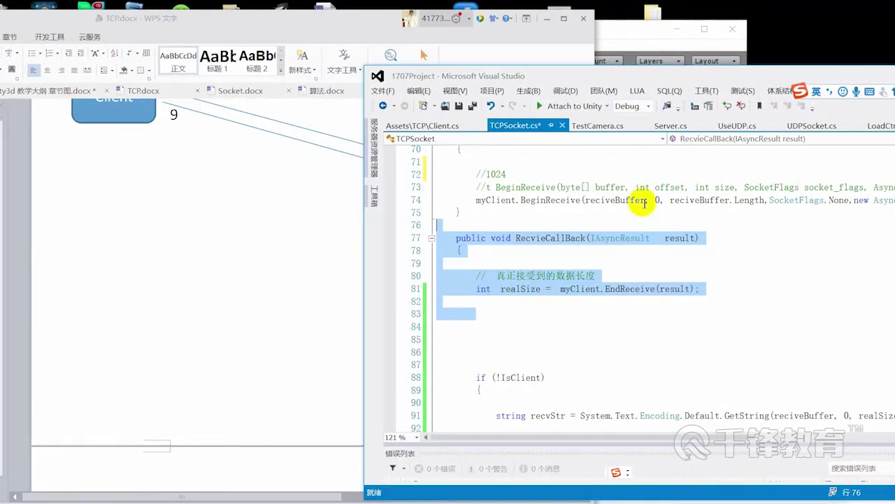
{"action": "key", "text": "Down"}
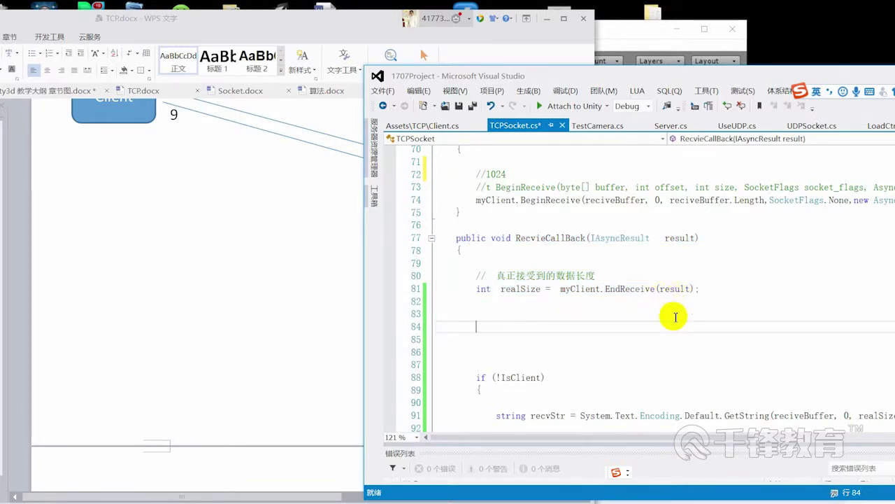
{"action": "left_click_drag", "start_coordinate": [675, 304], "coordinate": [451, 191]}
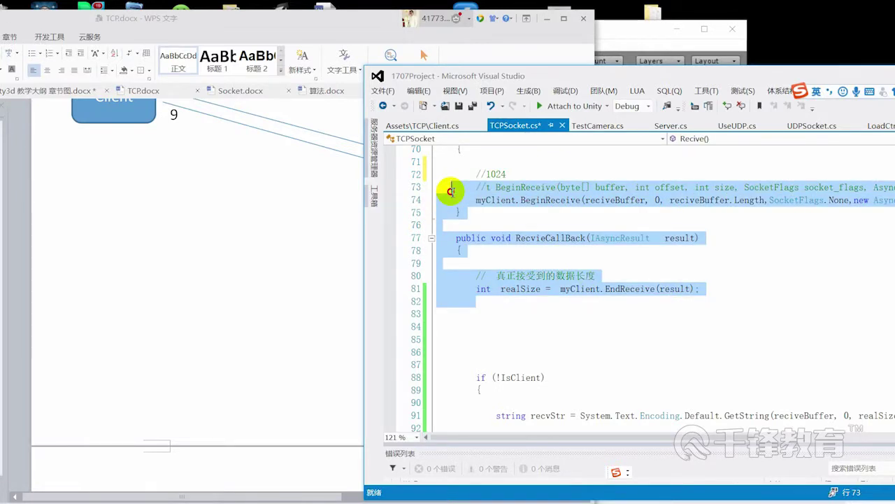
{"action": "left_click", "coordinate": [290, 19]}
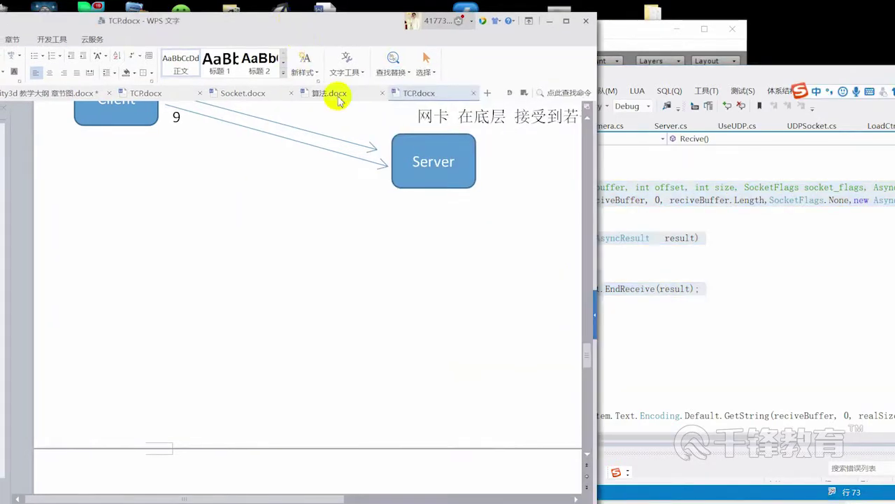
{"action": "left_click", "coordinate": [637, 77]}
{"action": "left_click", "coordinate": [599, 231]}
{"action": "left_click", "coordinate": [575, 190]}
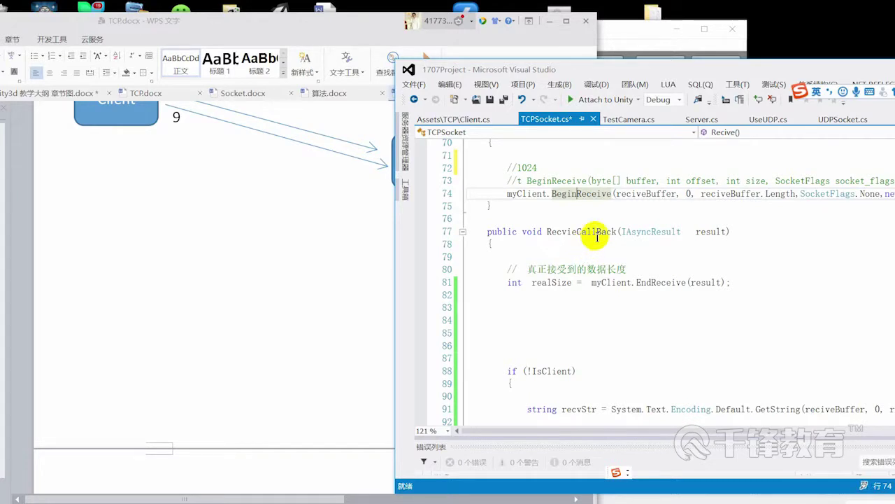
{"action": "double_click", "coordinate": [581, 194]}
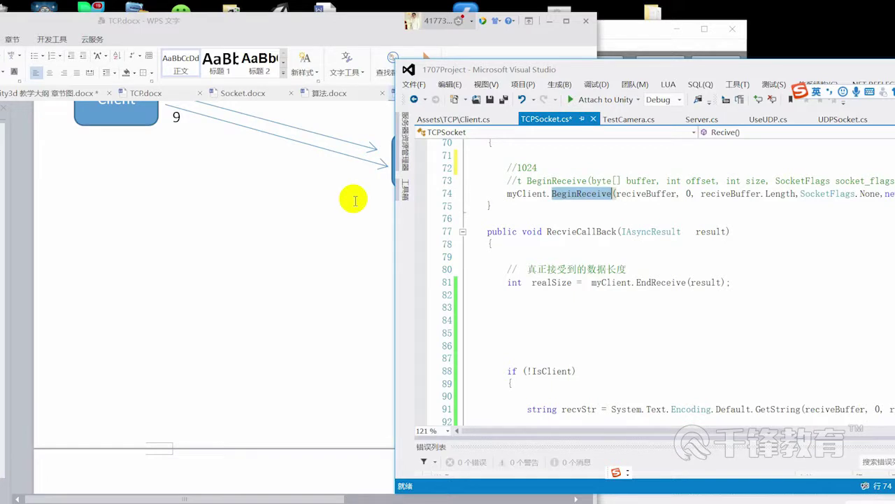
{"action": "left_click", "coordinate": [343, 235]}
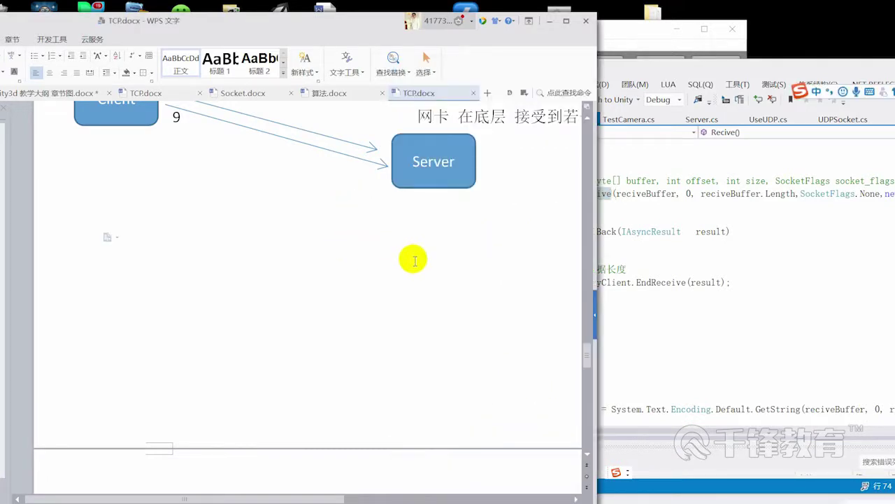
Select the network-card receive-count note and scroll down toward the 拆包 section
{"action": "left_click_drag", "start_coordinate": [457, 116], "coordinate": [531, 129]}
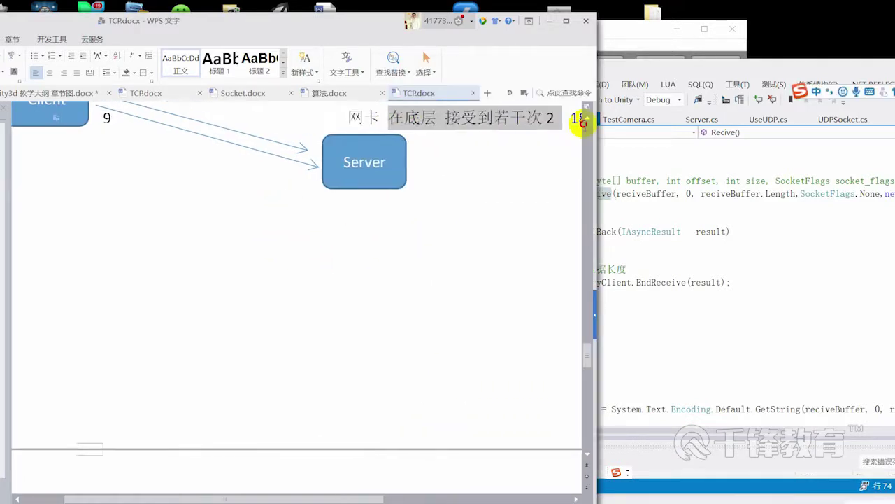
{"action": "left_click_drag", "start_coordinate": [210, 116], "coordinate": [472, 130]}
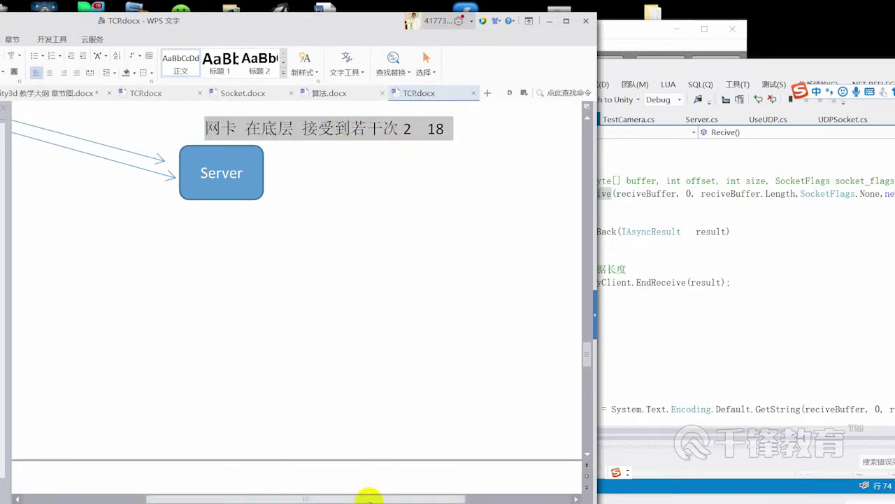
{"action": "left_click_drag", "start_coordinate": [368, 498], "coordinate": [283, 483]}
{"action": "scroll", "coordinate": [283, 483], "scroll_direction": "down", "scroll_amount": 1}
{"action": "scroll", "coordinate": [270, 356], "scroll_direction": "down", "scroll_amount": 1}
{"action": "scroll", "coordinate": [262, 485], "scroll_direction": "down", "scroll_amount": 2}
{"action": "scroll", "coordinate": [265, 407], "scroll_direction": "down", "scroll_amount": 1}
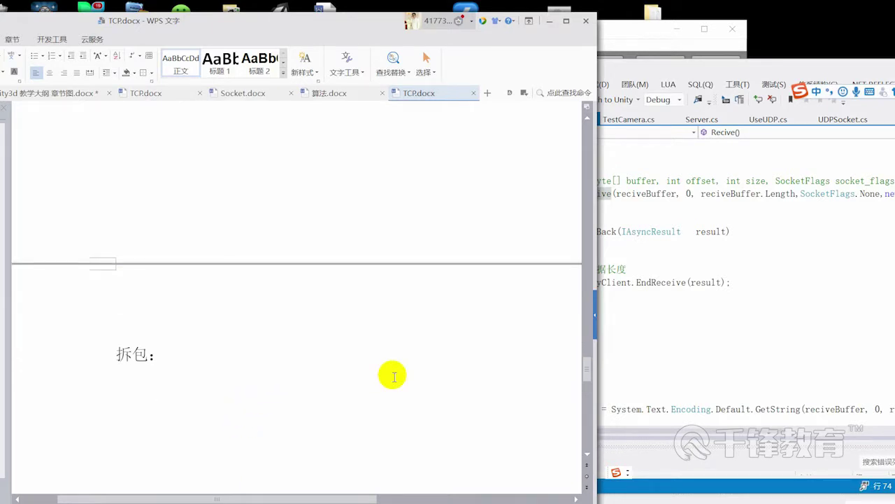
Enlarge the notes window and place the caret below the 拆包 heading
{"action": "double_click", "coordinate": [363, 33]}
{"action": "scroll", "coordinate": [329, 392], "scroll_direction": "down", "scroll_amount": 1}
{"action": "scroll", "coordinate": [305, 412], "scroll_direction": "down", "scroll_amount": 1}
{"action": "left_click", "coordinate": [286, 328]}
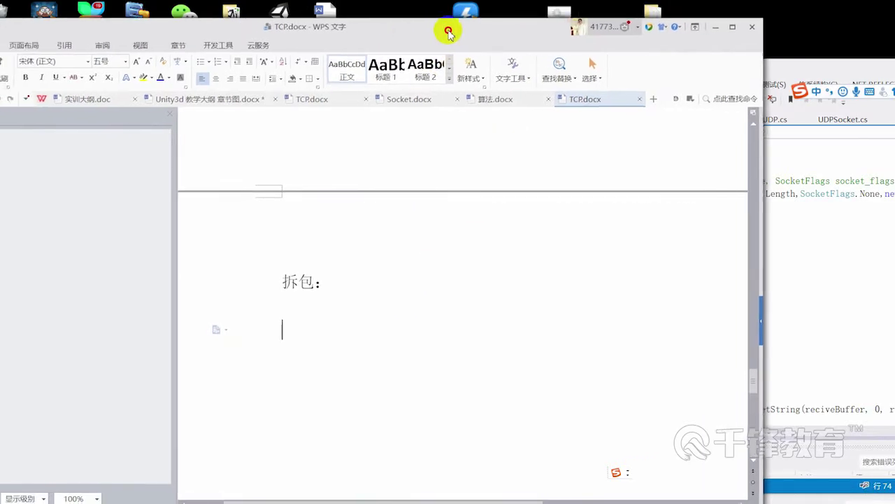
{"action": "left_click_drag", "start_coordinate": [404, 35], "coordinate": [455, 33]}
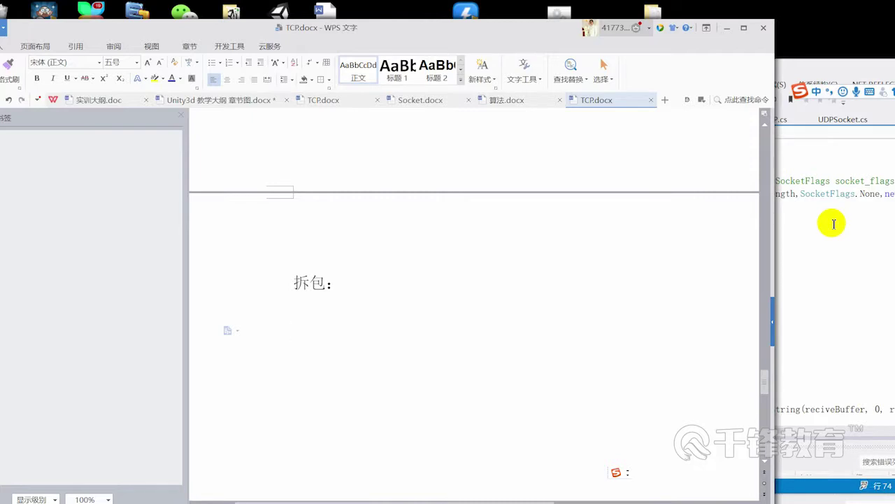
{"action": "scroll", "coordinate": [429, 200], "scroll_direction": "up", "scroll_amount": 5}
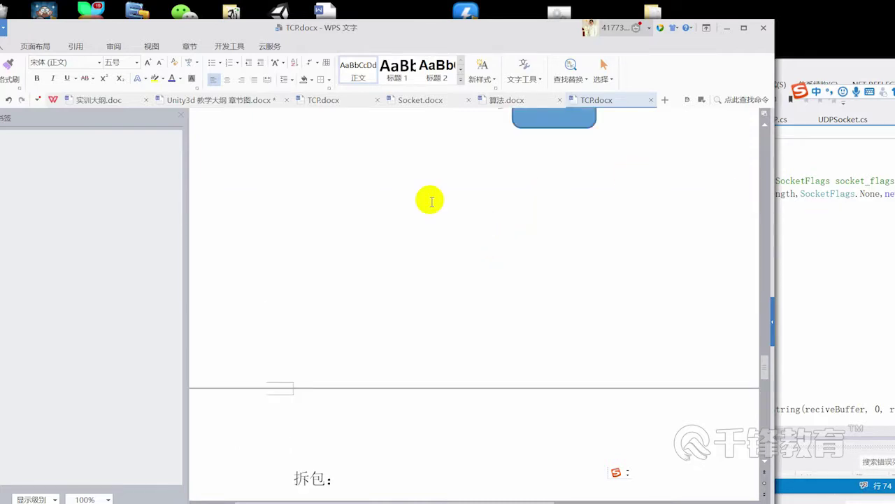
{"action": "scroll", "coordinate": [330, 224], "scroll_direction": "up", "scroll_amount": 5}
Select the Server box, then highlight code lines 74–75 in Visual Studio before returning to the notes
{"action": "left_click", "coordinate": [587, 286]}
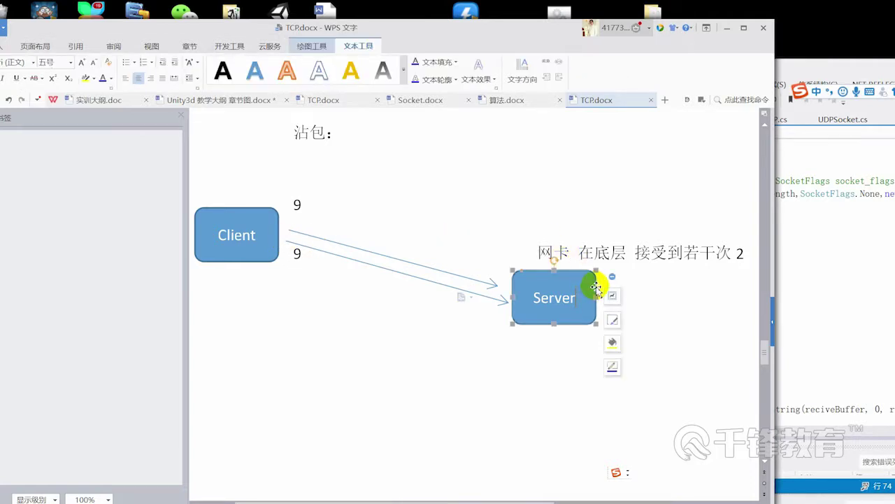
{"action": "left_click", "coordinate": [835, 269]}
{"action": "mouse_move", "coordinate": [532, 193]}
{"action": "left_mouse_down"}
{"action": "mouse_move", "coordinate": [753, 194]}
{"action": "mouse_move", "coordinate": [748, 202]}
{"action": "left_mouse_up"}
{"action": "left_click", "coordinate": [326, 344]}
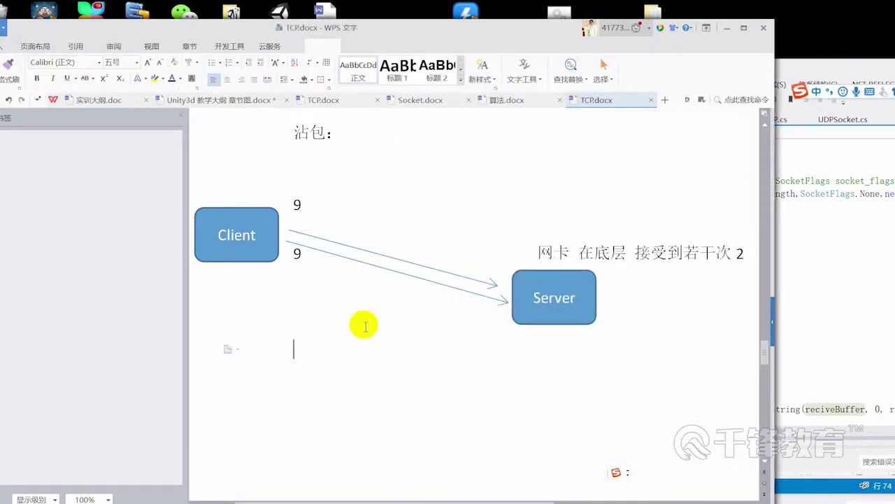
Scroll down to the empty 拆包 page and show the Insert options
{"action": "scroll", "coordinate": [392, 350], "scroll_direction": "down", "scroll_amount": 5}
{"action": "scroll", "coordinate": [385, 349], "scroll_direction": "down", "scroll_amount": 3}
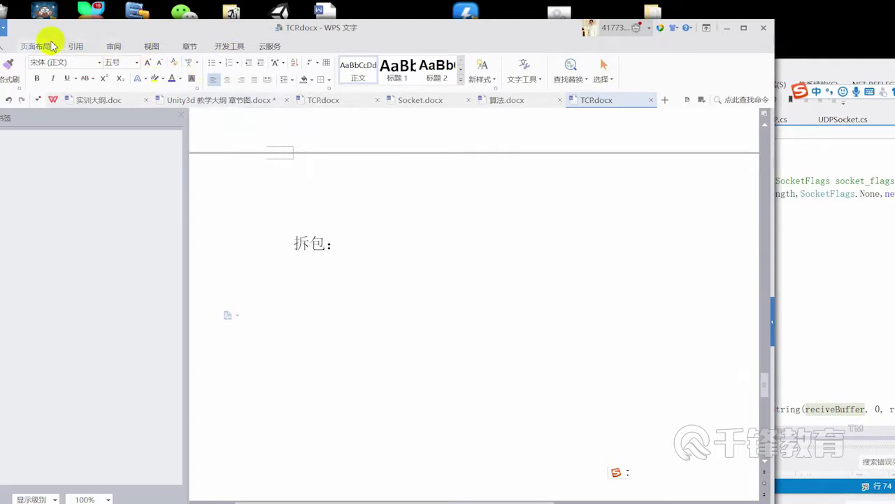
{"action": "left_click_drag", "start_coordinate": [28, 35], "coordinate": [85, 39]}
{"action": "left_click", "coordinate": [52, 52]}
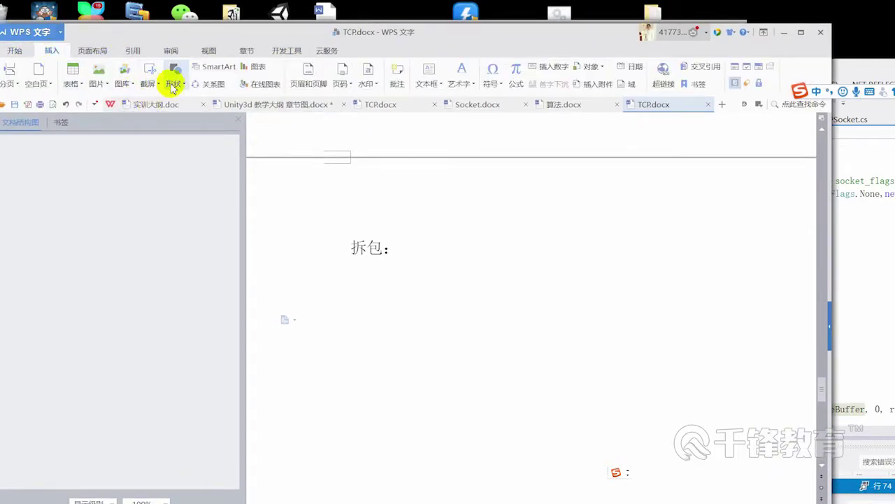
Draw blue rounded rectangle boxes below the 拆包 heading and line them up in a row
{"action": "left_click", "coordinate": [174, 73]}
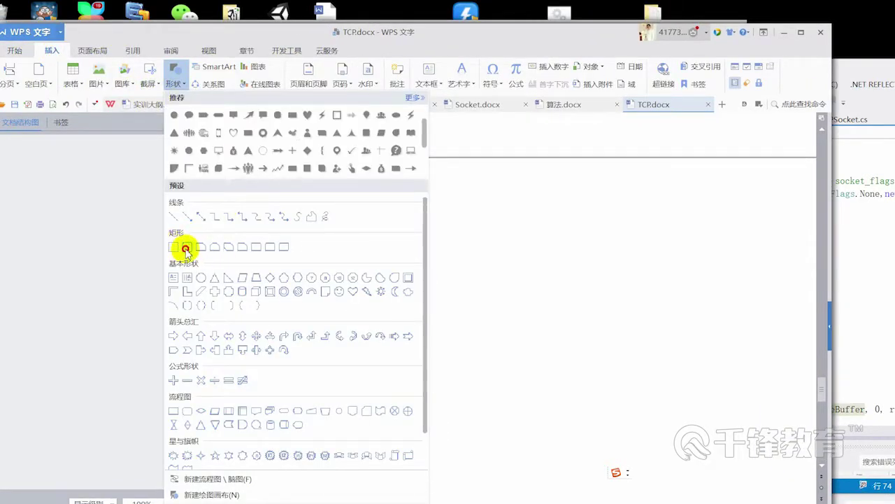
{"action": "left_click", "coordinate": [186, 246]}
{"action": "mouse_move", "coordinate": [343, 301]}
{"action": "left_mouse_down"}
{"action": "mouse_move", "coordinate": [434, 345]}
{"action": "mouse_move", "coordinate": [639, 341]}
{"action": "left_mouse_up"}
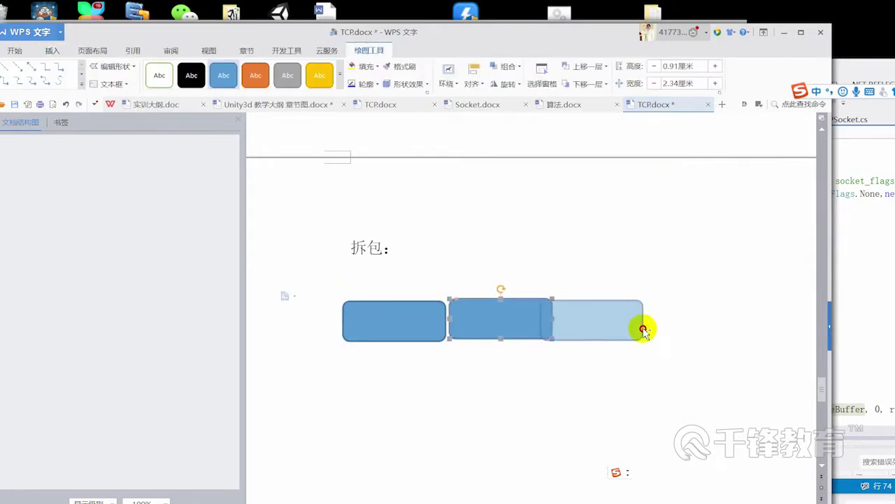
{"action": "scroll", "coordinate": [640, 342], "scroll_direction": "down", "scroll_amount": 1}
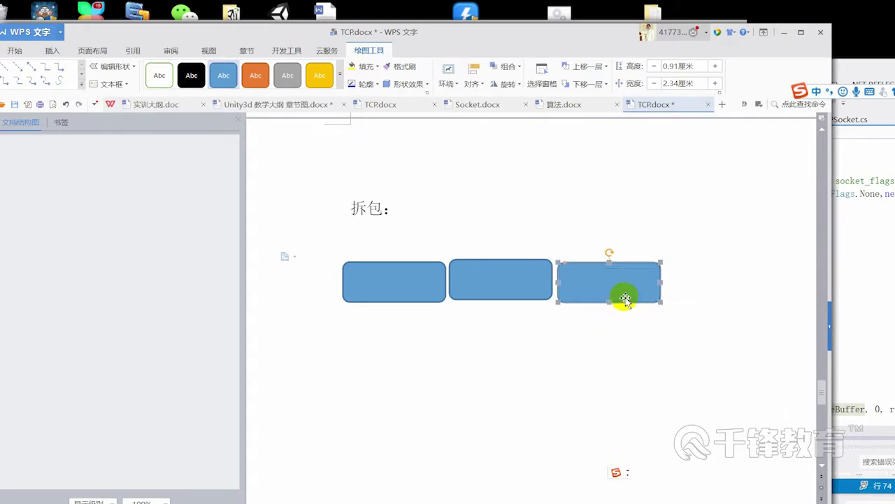
{"action": "left_click_drag", "start_coordinate": [619, 296], "coordinate": [619, 301]}
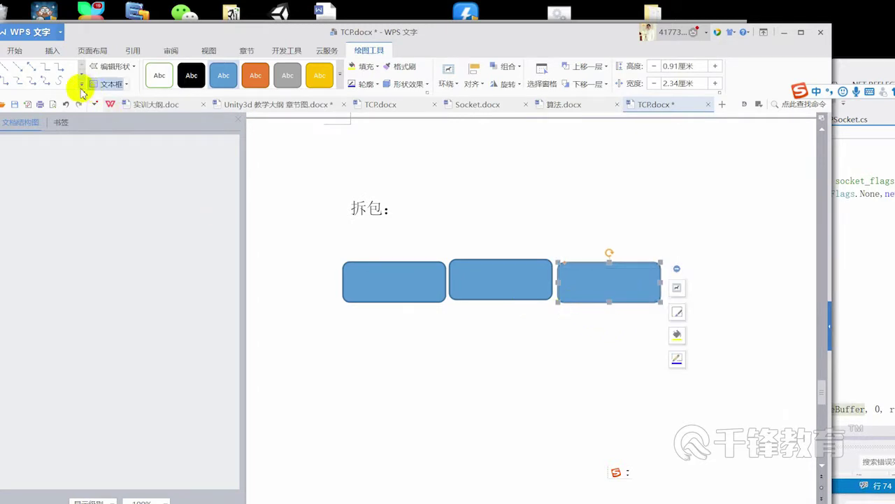
Draw one long, wide rounded rectangle below the row of boxes
{"action": "left_click", "coordinate": [82, 84]}
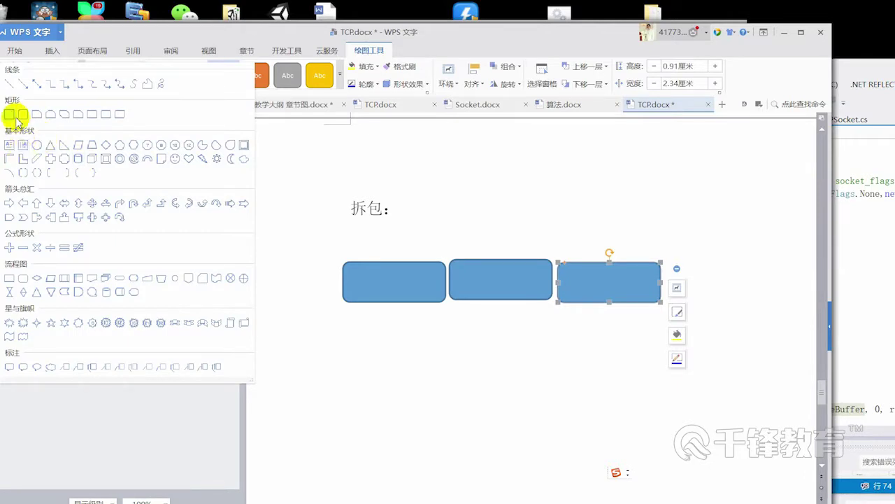
{"action": "left_click", "coordinate": [58, 133]}
{"action": "mouse_move", "coordinate": [350, 379]}
{"action": "left_mouse_down"}
{"action": "mouse_move", "coordinate": [664, 426]}
{"action": "mouse_move", "coordinate": [641, 421]}
{"action": "left_mouse_up"}
Type the label 网卡接受到的： on a new line above the row of boxes
{"action": "left_click", "coordinate": [375, 236]}
{"action": "key", "text": "Return"}
{"action": "type", "text": "wang'k"}
{"action": "key", "text": "space"}
{"action": "type", "text": "ji"}
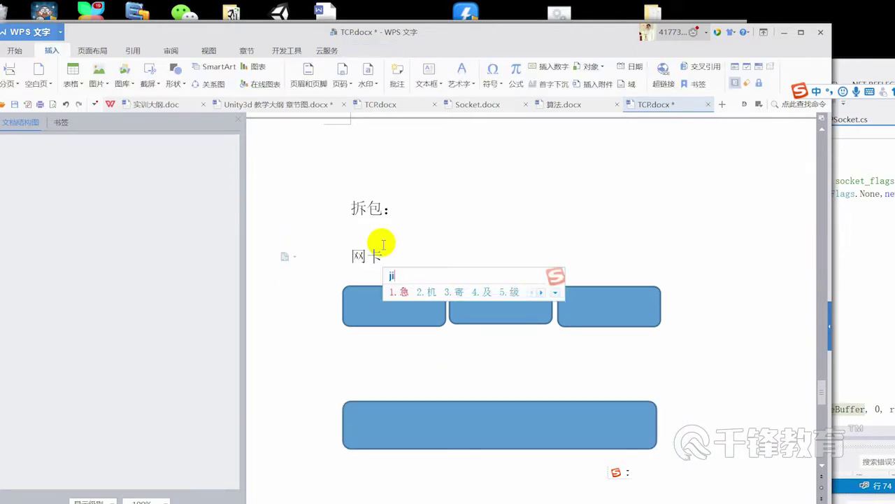
{"action": "type", "text": "e'd"}
{"action": "key", "text": "BackSpace"}
{"action": "type", "text": "shou"}
{"action": "key", "text": "space"}
{"action": "type", "text": "dao"}
{"action": "key", "text": "space"}
Label the wide box 上层 接受到的：, correcting a mistyped 上次
{"action": "left_click", "coordinate": [357, 381]}
{"action": "left_click", "coordinate": [364, 391]}
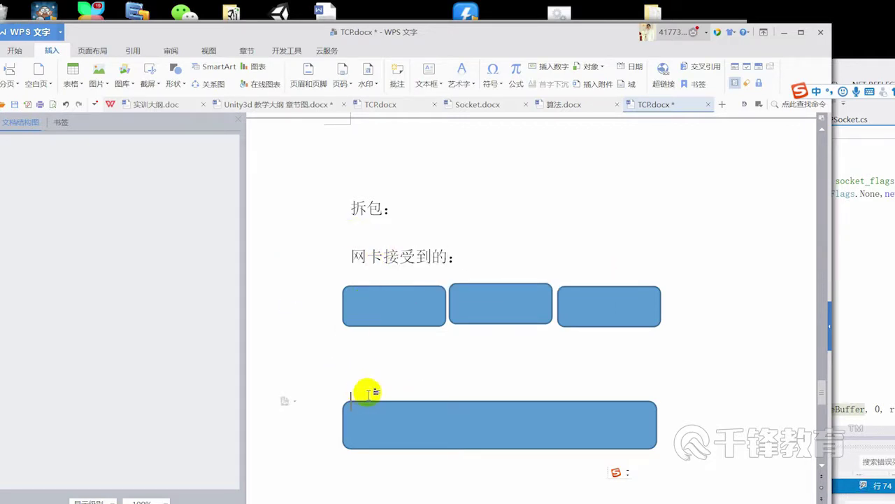
{"action": "type", "text": "shangc"}
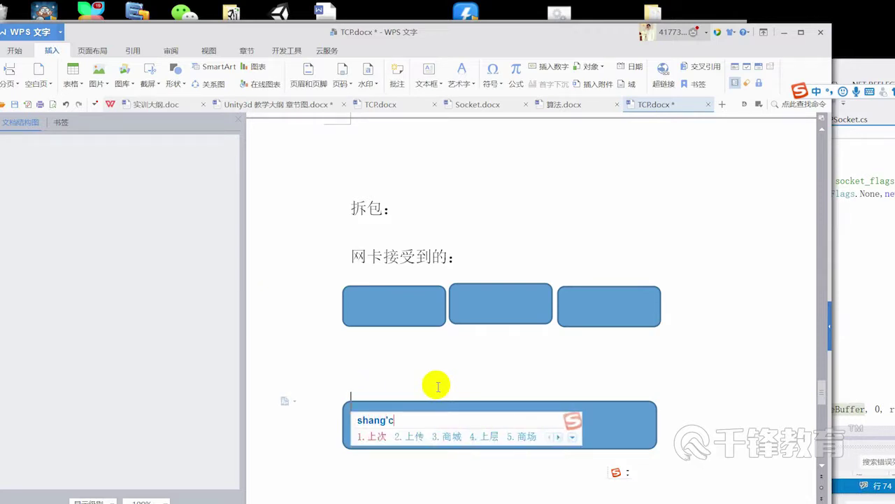
{"action": "key", "text": "space"}
{"action": "type", "text": "jie's"}
{"action": "key", "text": "space"}
{"action": "key", "text": "BackSpace"}
{"action": "key", "text": "BackSpace"}
{"action": "type", "text": "shangc"}
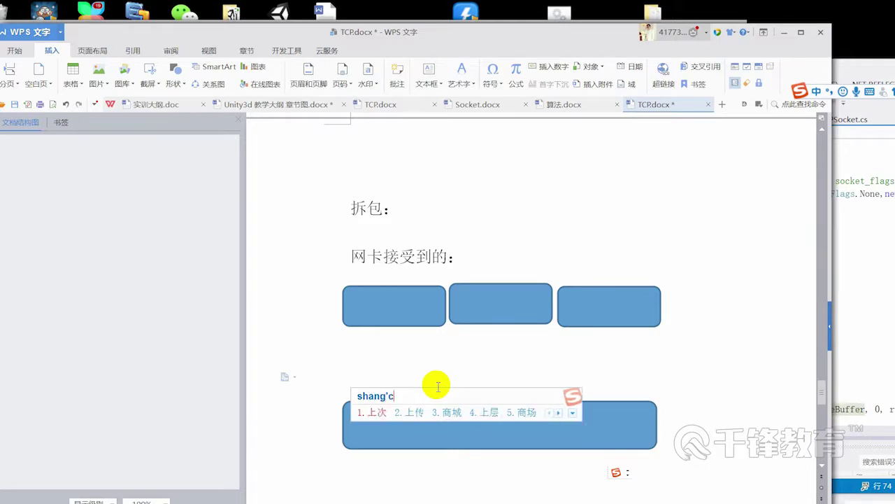
{"action": "type", "text": "eng"}
{"action": "key", "text": "space"}
{"action": "type", "text": "jie'sho"}
{"action": "key", "text": "space"}
{"action": "type", "text": "dao"}
{"action": "key", "text": "space"}
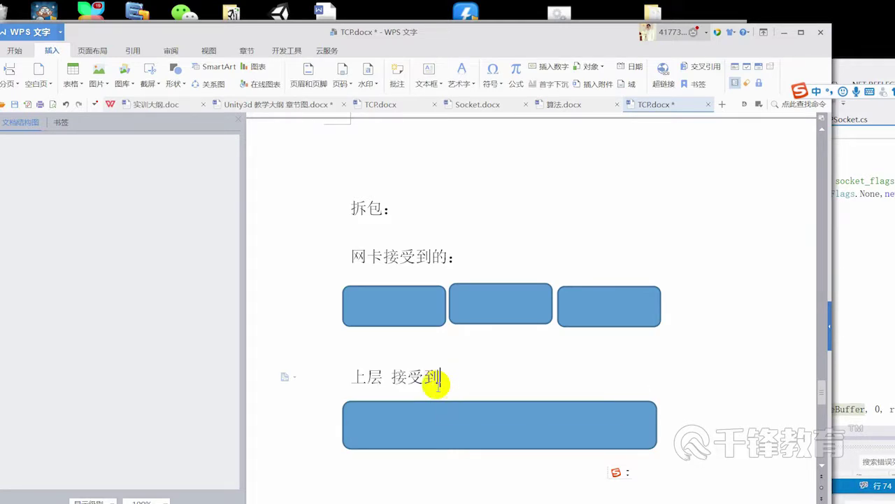
Check the layout by selecting the middle box and the wide box, then deselect
{"action": "scroll", "coordinate": [718, 349], "scroll_direction": "down", "scroll_amount": 2}
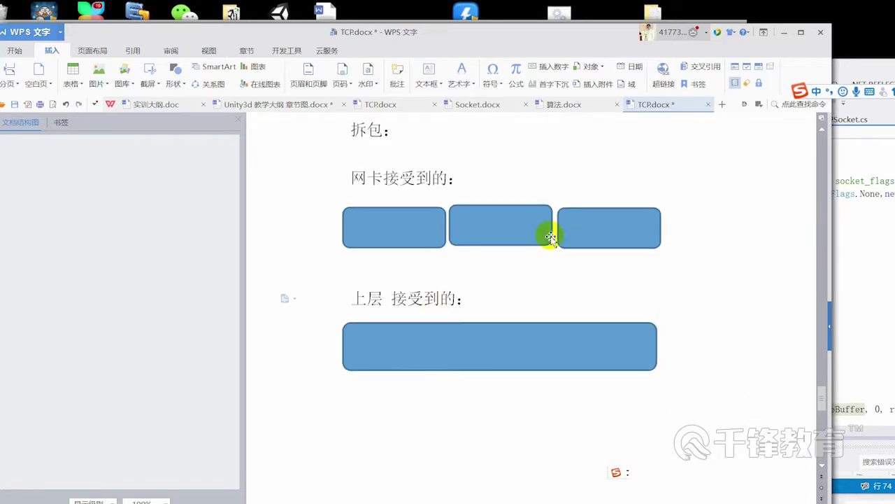
{"action": "left_click", "coordinate": [486, 239]}
{"action": "left_click", "coordinate": [632, 250]}
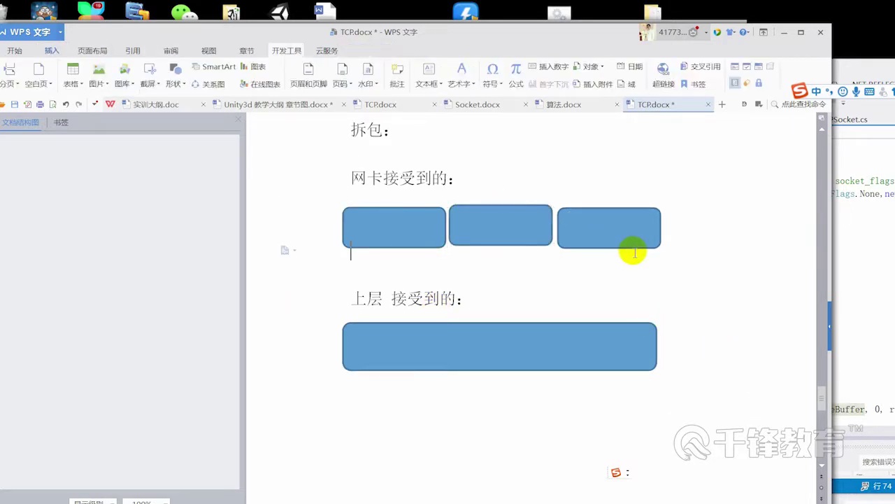
{"action": "left_click", "coordinate": [540, 364]}
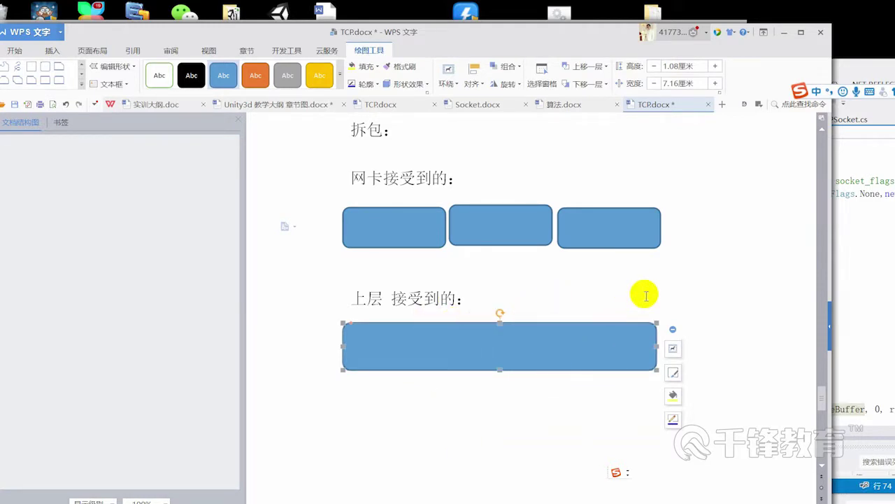
{"action": "scroll", "coordinate": [643, 293], "scroll_direction": "down", "scroll_amount": 1}
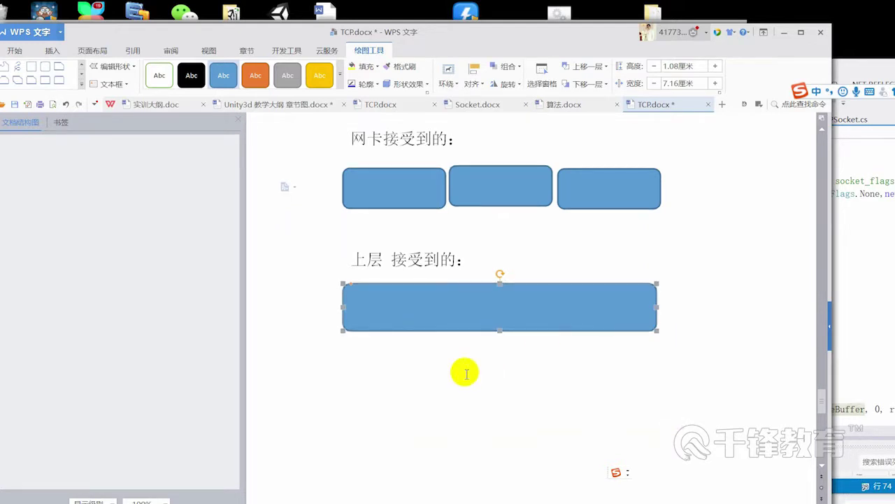
{"action": "key", "text": "Escape"}
{"action": "key", "text": "Right"}
Begin the Head + body : line on the empty line beneath the wide box
{"action": "left_click", "coordinate": [367, 371]}
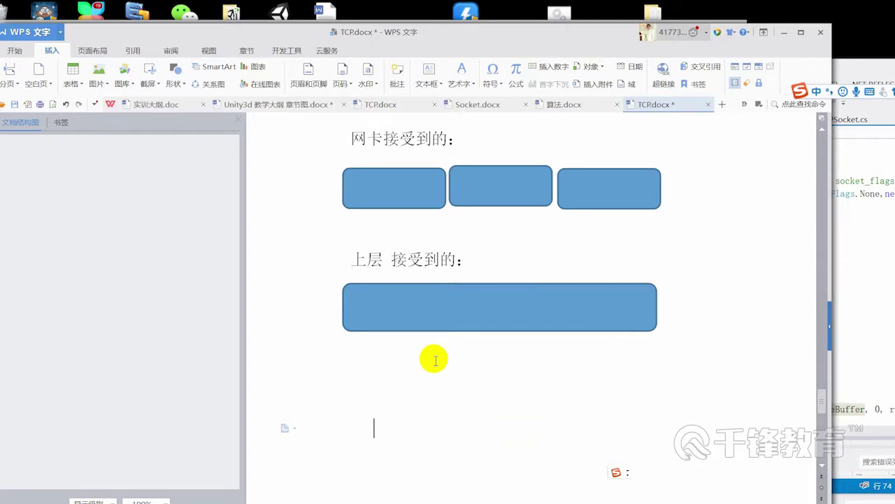
{"action": "type", "text": "Head +   body :"}
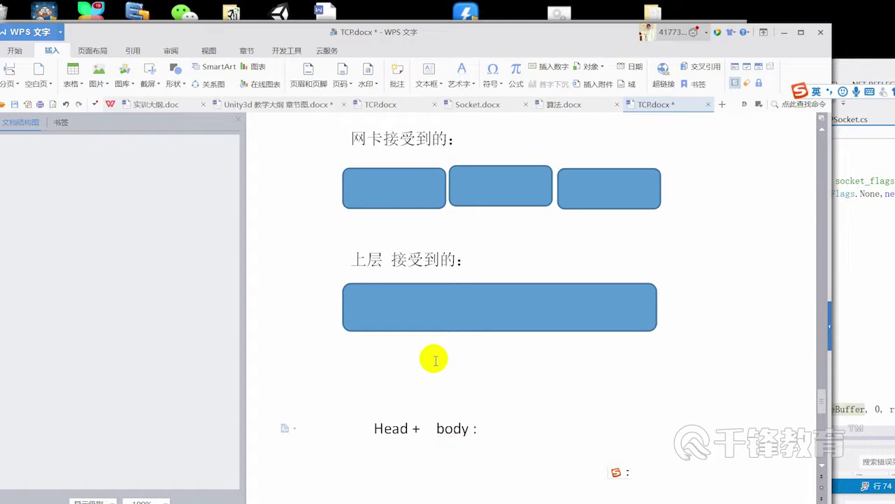
{"action": "scroll", "coordinate": [435, 358], "scroll_direction": "down", "scroll_amount": 2}
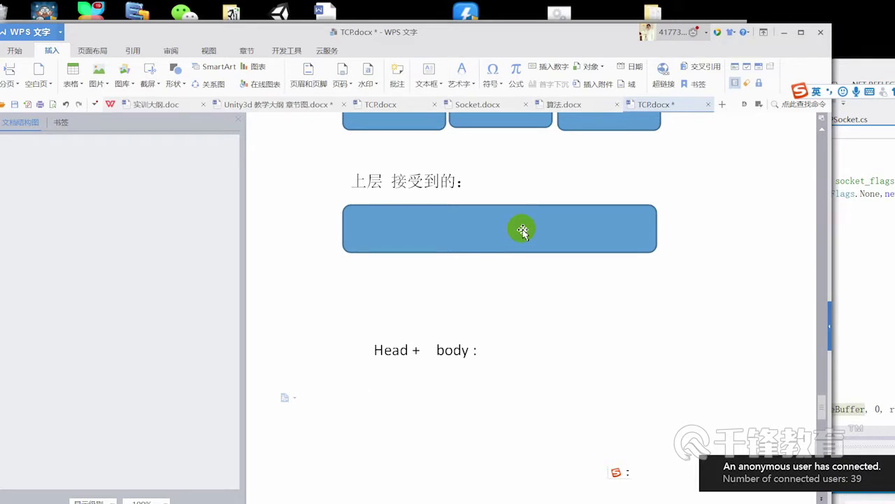
Select the wide box, then the first and middle small boxes, then the wide box again
{"action": "left_click", "coordinate": [523, 231]}
{"action": "scroll", "coordinate": [518, 217], "scroll_direction": "up", "scroll_amount": 2}
{"action": "left_click", "coordinate": [407, 190]}
{"action": "left_click", "coordinate": [513, 203]}
{"action": "left_click", "coordinate": [500, 314]}
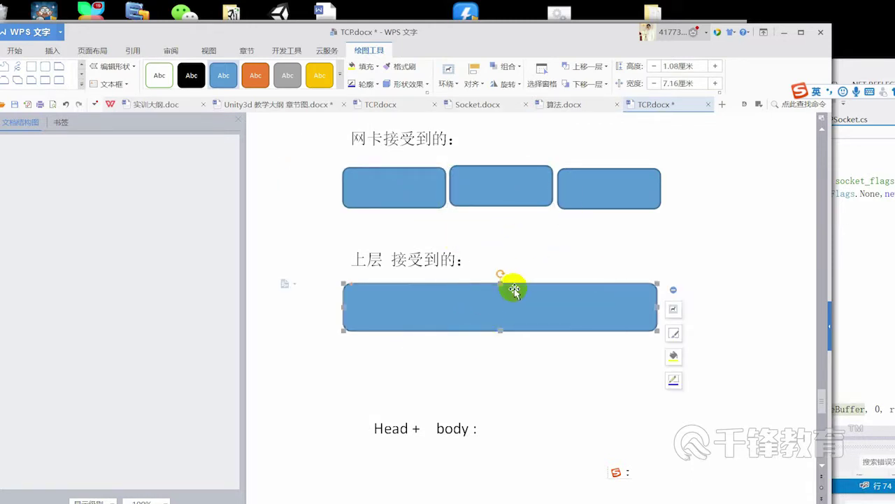
Reselect the middle box of the row, then return to the empty line under Head + body
{"action": "scroll", "coordinate": [510, 329], "scroll_direction": "down", "scroll_amount": 2}
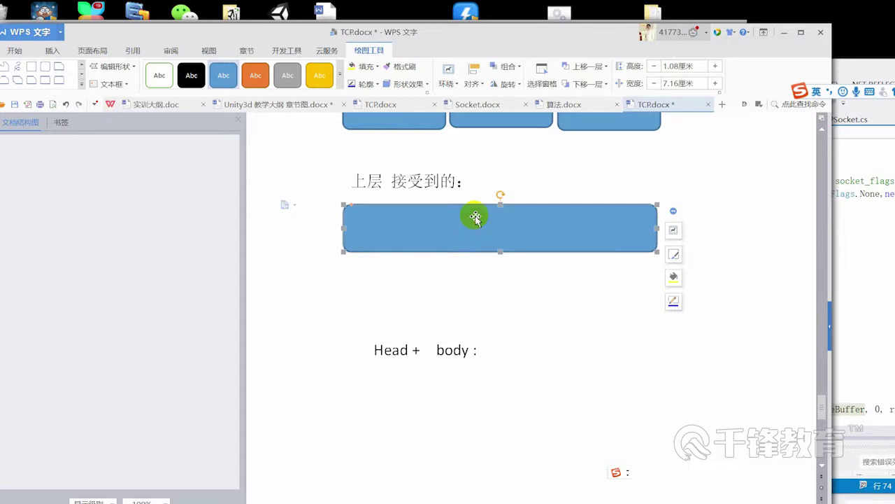
{"action": "scroll", "coordinate": [474, 214], "scroll_direction": "up", "scroll_amount": 1}
{"action": "left_click", "coordinate": [414, 152]}
{"action": "left_click", "coordinate": [538, 151]}
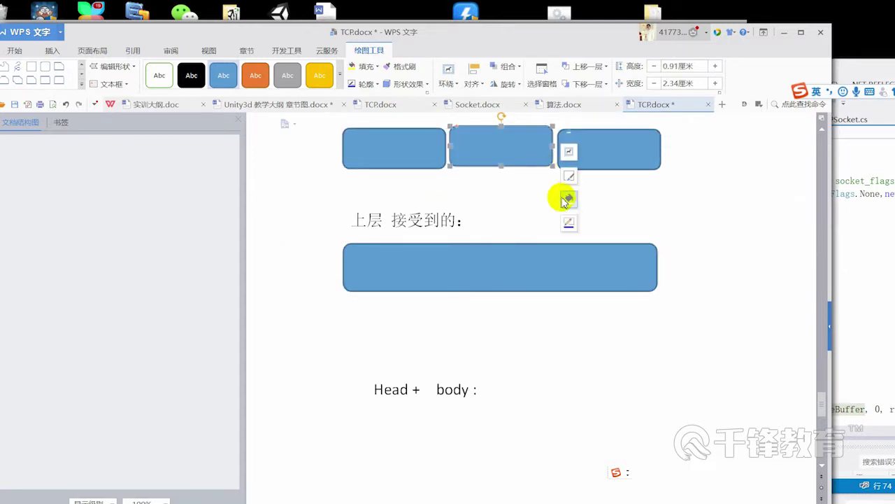
{"action": "scroll", "coordinate": [504, 360], "scroll_direction": "down", "scroll_amount": 1}
{"action": "left_click", "coordinate": [419, 412]}
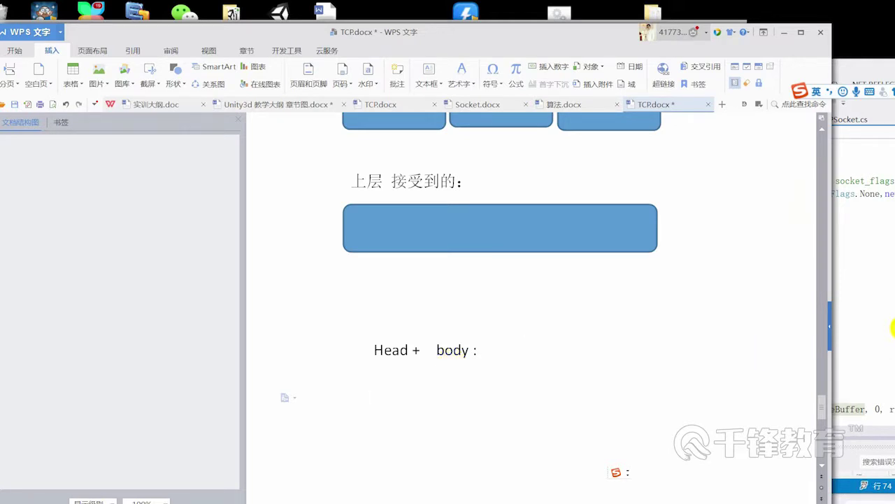
Bring Visual Studio forward on Client.cs and highlight the ' 1707 !!!' string on line 52
{"action": "left_click", "coordinate": [885, 319]}
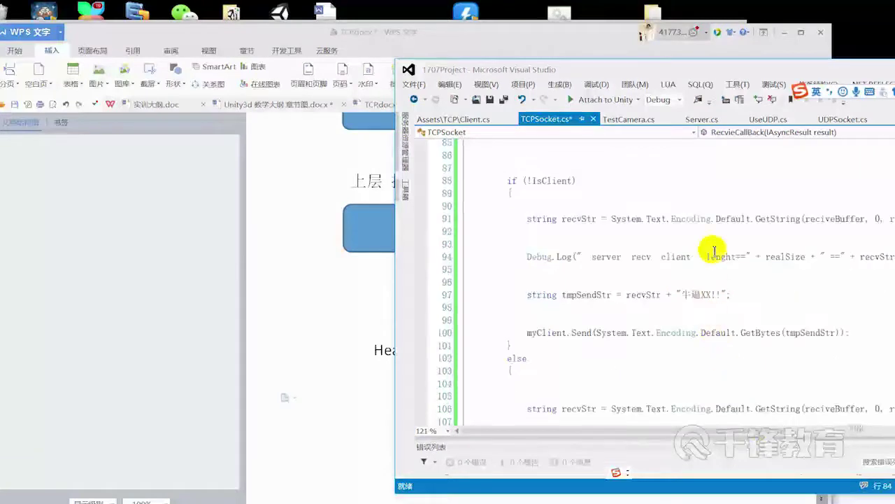
{"action": "left_click", "coordinate": [458, 119]}
{"action": "scroll", "coordinate": [707, 332], "scroll_direction": "up", "scroll_amount": 3}
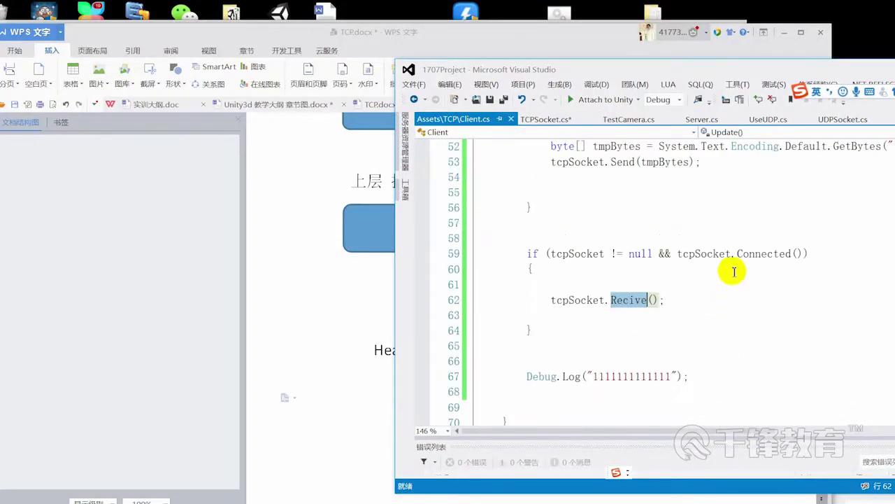
{"action": "scroll", "coordinate": [733, 274], "scroll_direction": "up", "scroll_amount": 2}
{"action": "left_click_drag", "start_coordinate": [749, 70], "coordinate": [642, 72]}
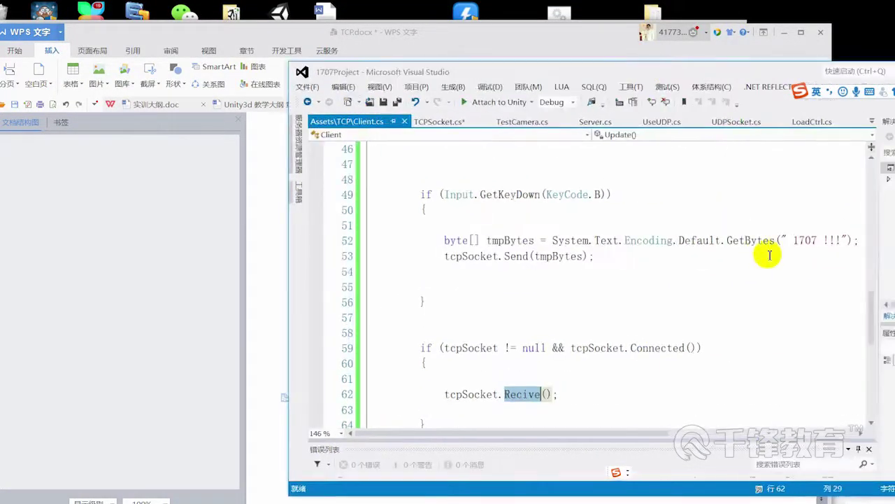
{"action": "left_click_drag", "start_coordinate": [788, 240], "coordinate": [842, 240]}
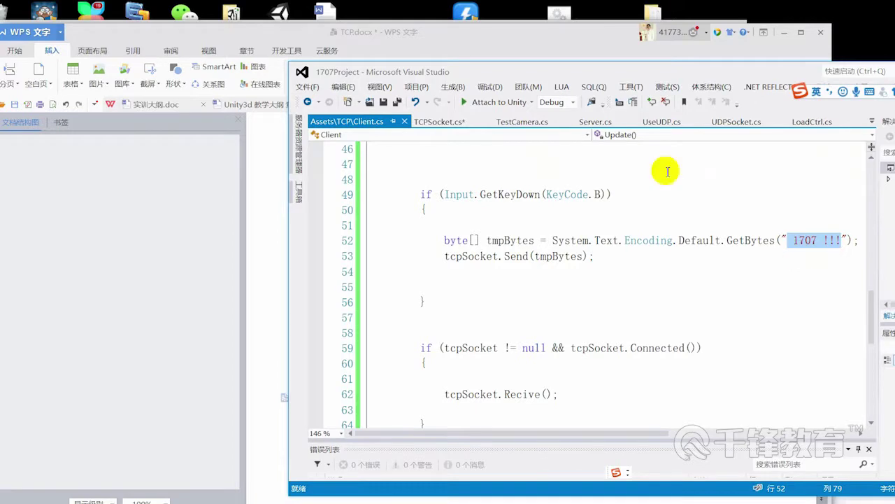
{"action": "left_click_drag", "start_coordinate": [523, 74], "coordinate": [638, 70]}
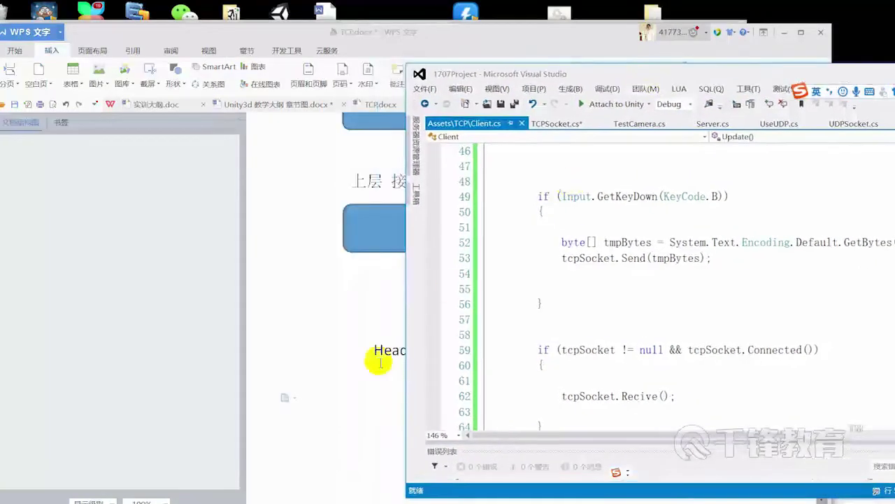
End the '4 + 1+1+1' line with a colon and add the note '4 : 发送 body 的长度' below it
{"action": "left_click", "coordinate": [366, 400]}
{"action": "type", "text": "4 +   1+1+ 1"}
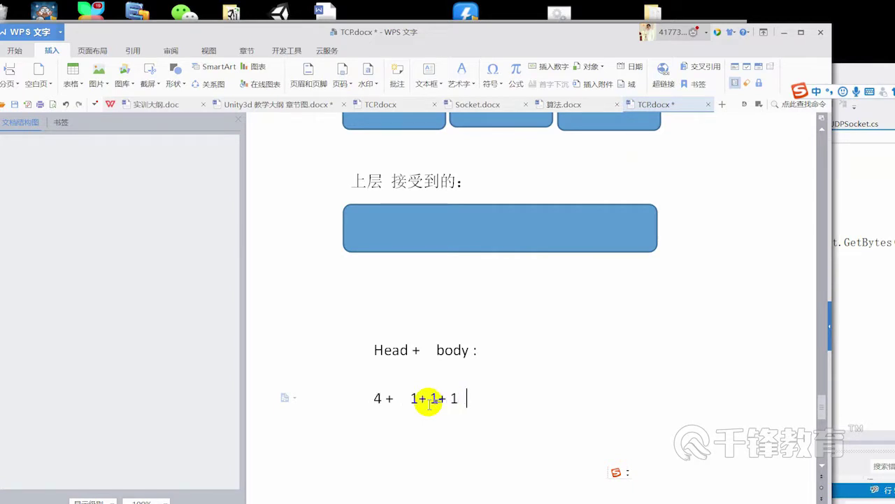
{"action": "type", "text": ":"}
{"action": "key", "text": "Return"}
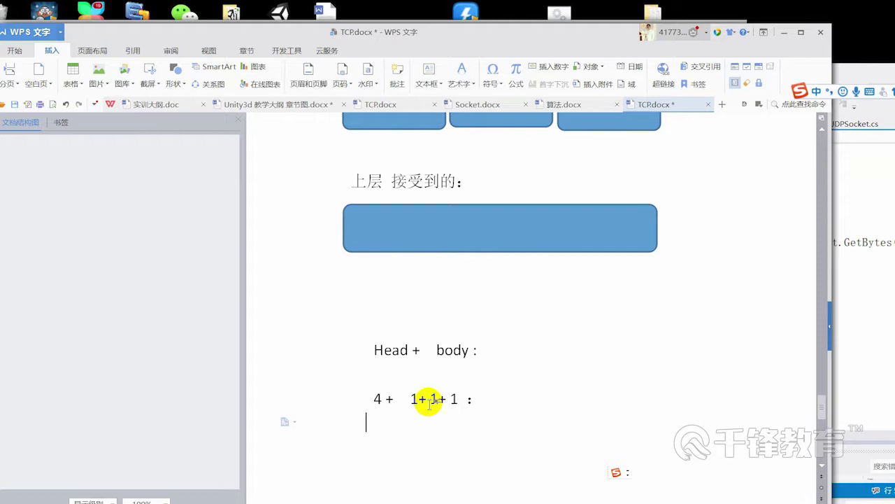
{"action": "scroll", "coordinate": [486, 378], "scroll_direction": "down", "scroll_amount": 1}
{"action": "type", "text": "4 :"}
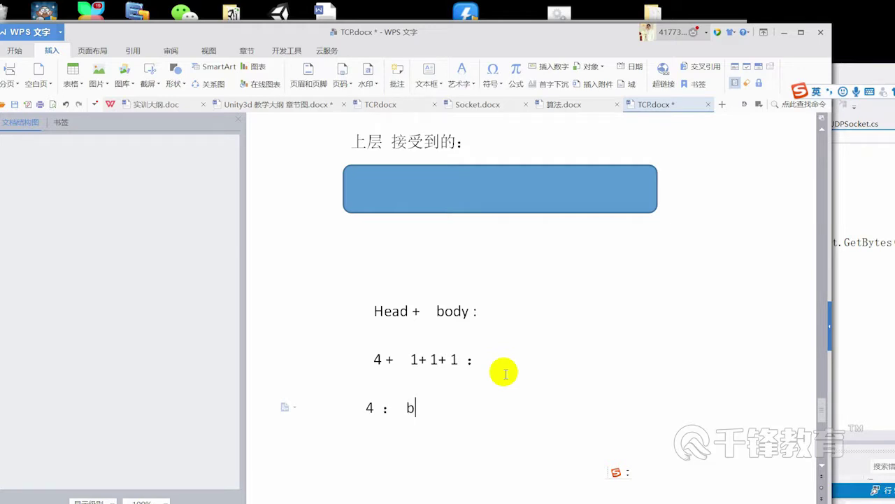
{"action": "type", "text": "kai"}
{"action": "key", "text": "BackSpace"}
{"action": "key", "text": "BackSpace"}
{"action": "key", "text": "BackSpace"}
{"action": "type", "text": "fasong"}
{"action": "key", "text": "space"}
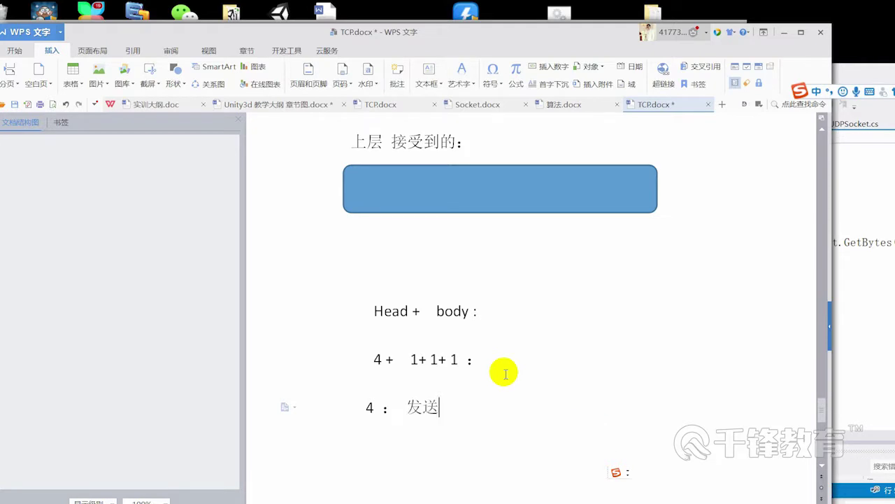
{"action": "type", "text": "changdu"}
{"action": "key", "text": "space"}
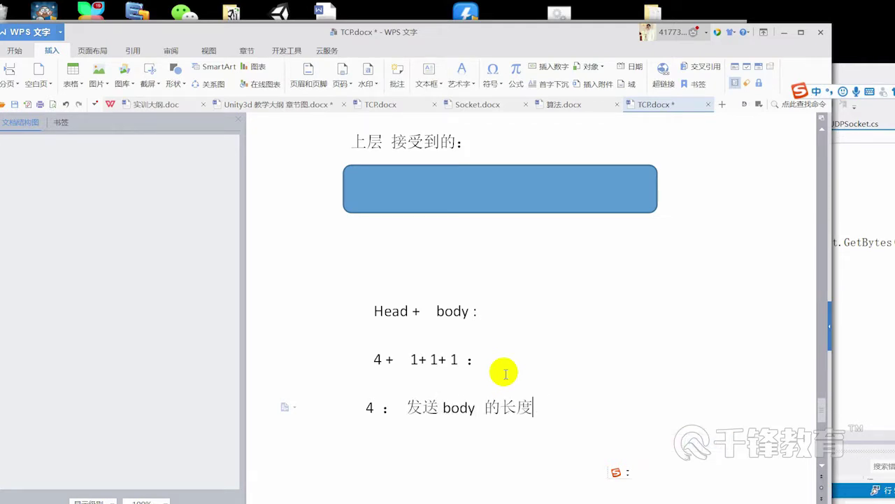
Look up the '1707 !!!' string in the Visual Studio send code, then return to the notes
{"action": "left_click", "coordinate": [888, 298]}
{"action": "left_click_drag", "start_coordinate": [765, 70], "coordinate": [613, 68]}
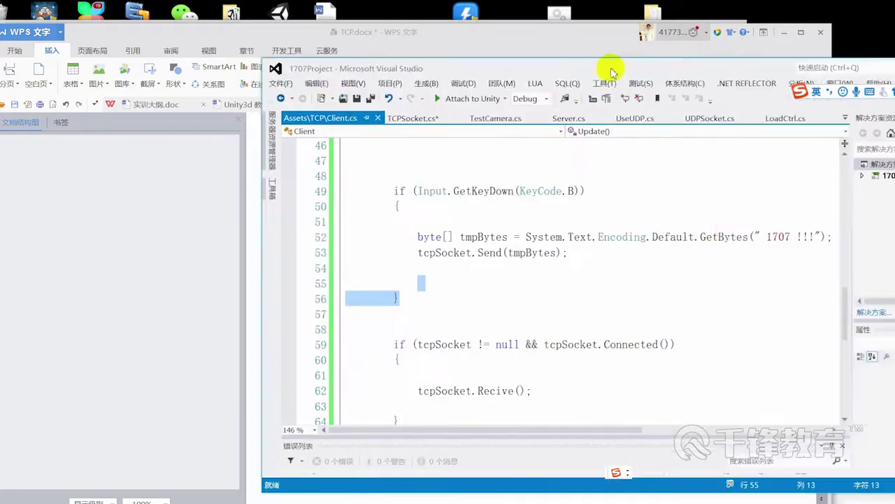
{"action": "left_click_drag", "start_coordinate": [765, 236], "coordinate": [820, 236]}
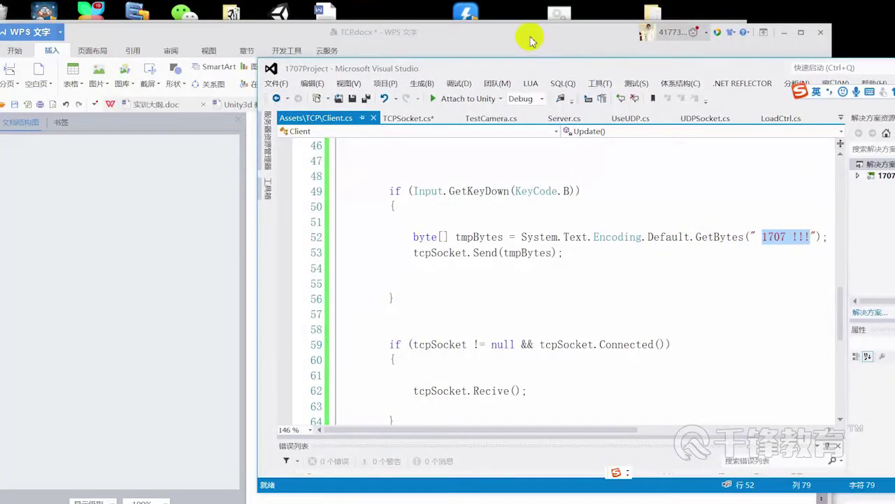
{"action": "left_click", "coordinate": [530, 34]}
{"action": "left_click_drag", "start_coordinate": [444, 407], "coordinate": [479, 407]}
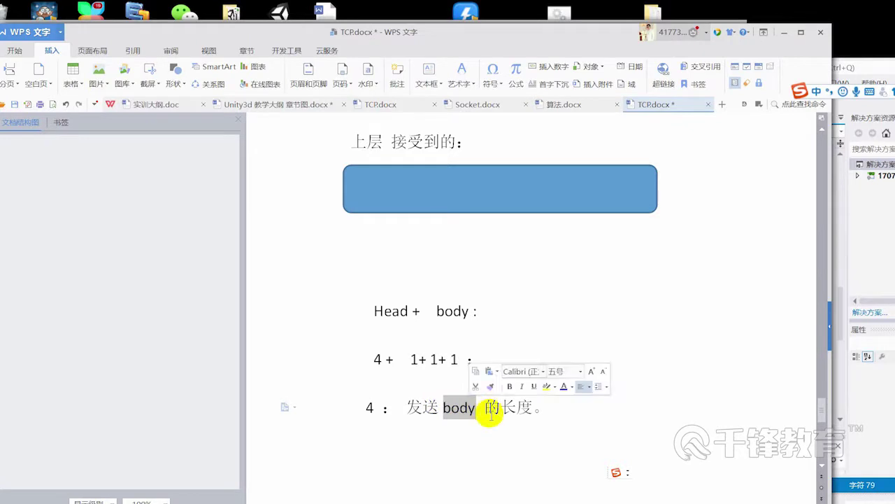
Add the lines '1: oneCMD', '1: twoCMD' and '1: 状态位' under the length note
{"action": "scroll", "coordinate": [409, 370], "scroll_direction": "down", "scroll_amount": 2}
{"action": "left_click", "coordinate": [408, 369]}
{"action": "left_click", "coordinate": [570, 346]}
{"action": "key", "text": "Return"}
{"action": "type", "text": "1:"}
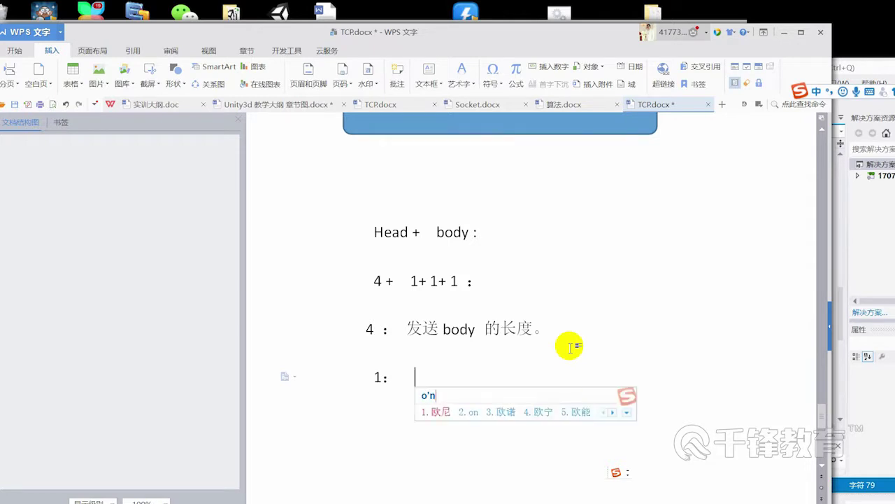
{"action": "key", "text": "shift"}
{"action": "type", "text": "one"}
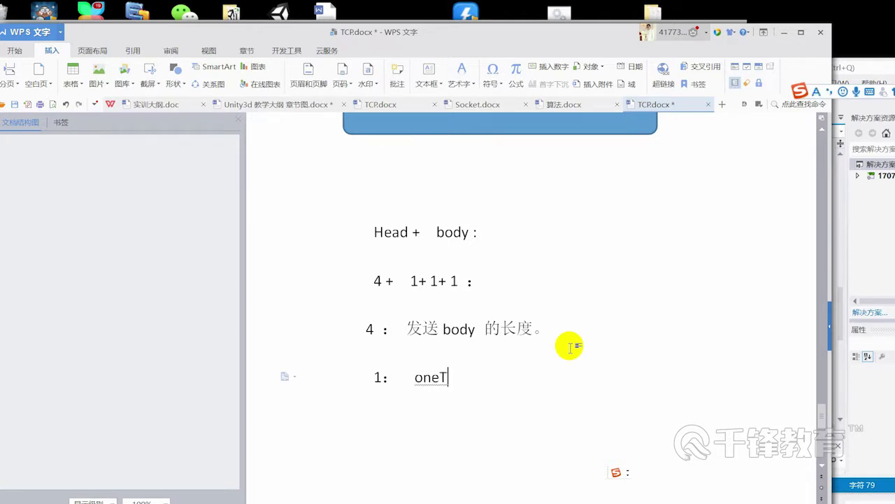
{"action": "type", "text": "CMD"}
{"action": "type", "text": "1:    tow"}
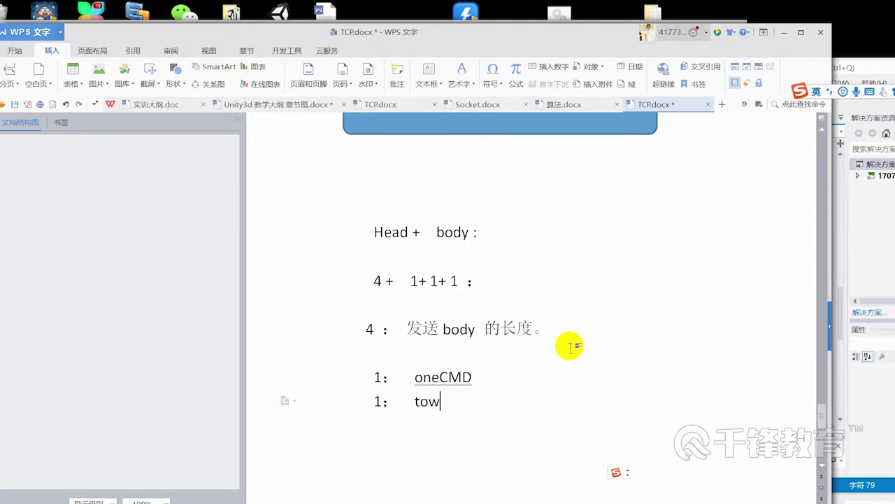
{"action": "key", "text": "BackSpace"}
{"action": "key", "text": "BackSpace"}
{"action": "type", "text": "woCMD"}
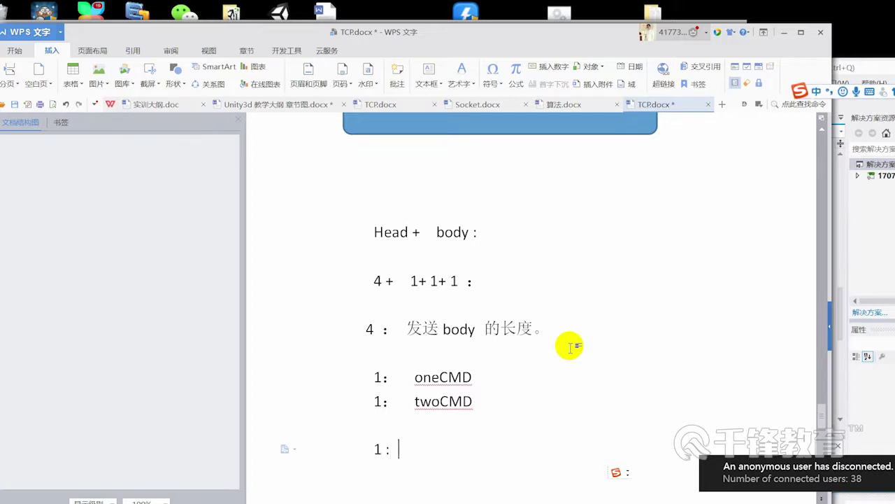
{"action": "type", "text": "zhuangt"}
{"action": "key", "text": "space"}
{"action": "type", "text": "wei"}
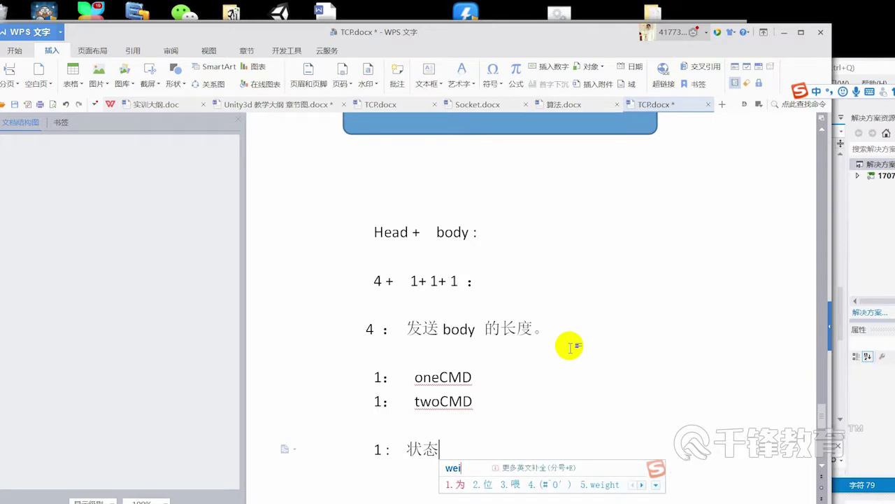
{"action": "key", "text": "space"}
{"action": "key", "text": "space"}
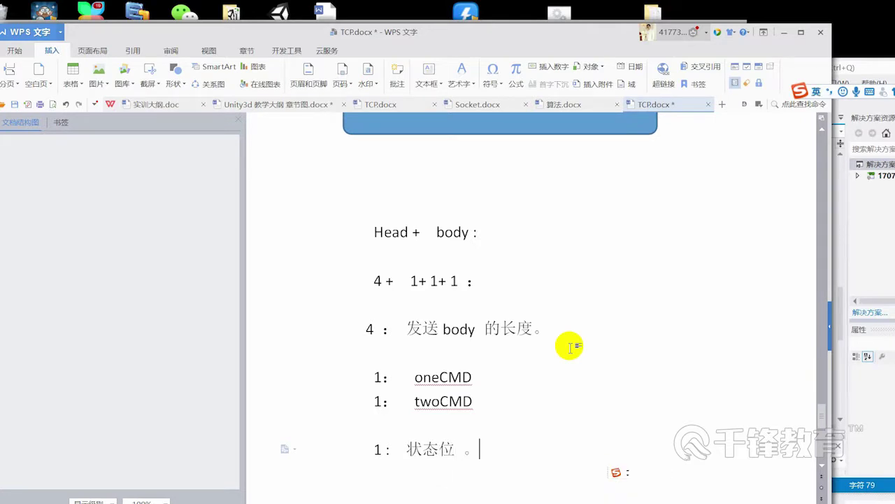
Review the command lines and put the caret at the end of the 状态位 line
{"action": "scroll", "coordinate": [728, 357], "scroll_direction": "down", "scroll_amount": 1}
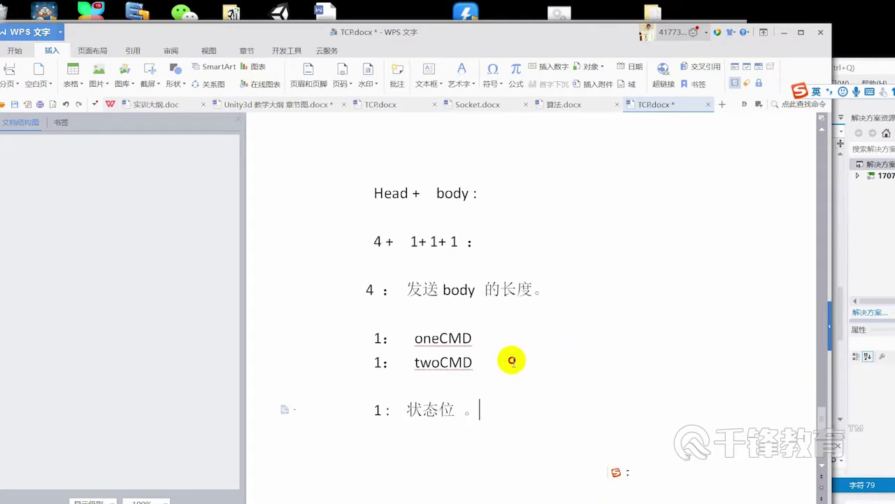
{"action": "left_click_drag", "start_coordinate": [512, 361], "coordinate": [326, 336]}
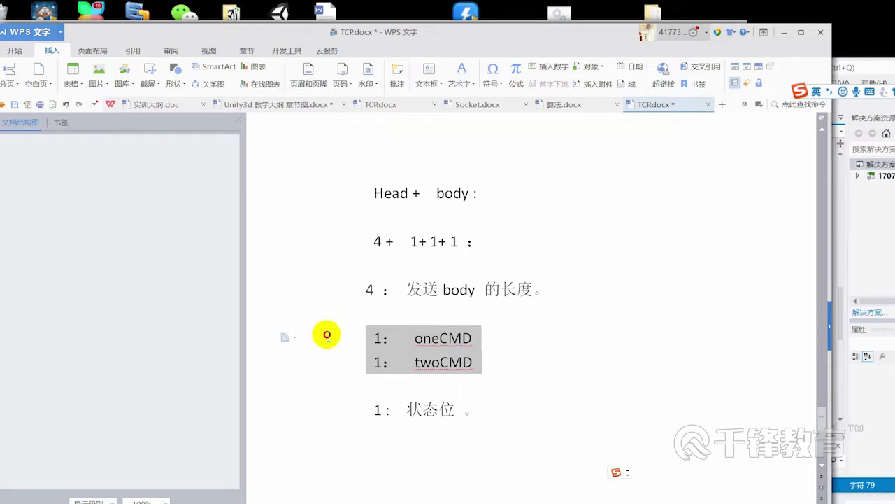
{"action": "left_click", "coordinate": [485, 260]}
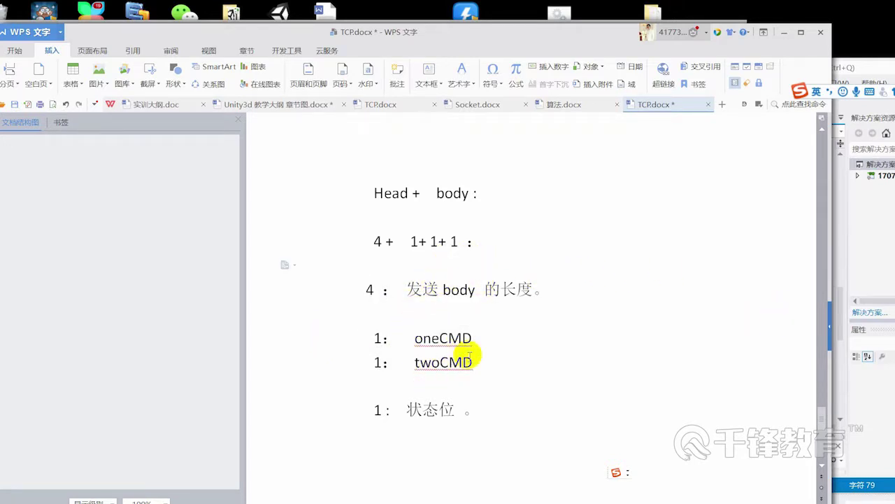
{"action": "left_click", "coordinate": [542, 391]}
{"action": "scroll", "coordinate": [483, 422], "scroll_direction": "down", "scroll_amount": 2}
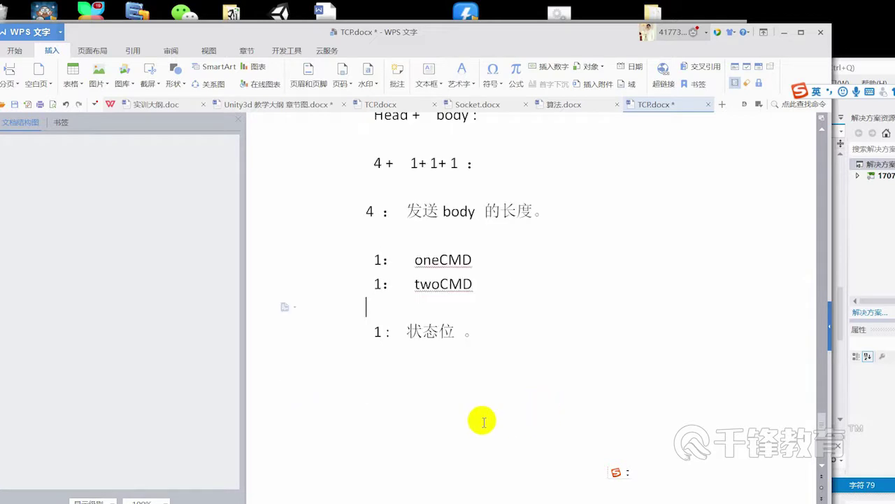
{"action": "left_click", "coordinate": [489, 337]}
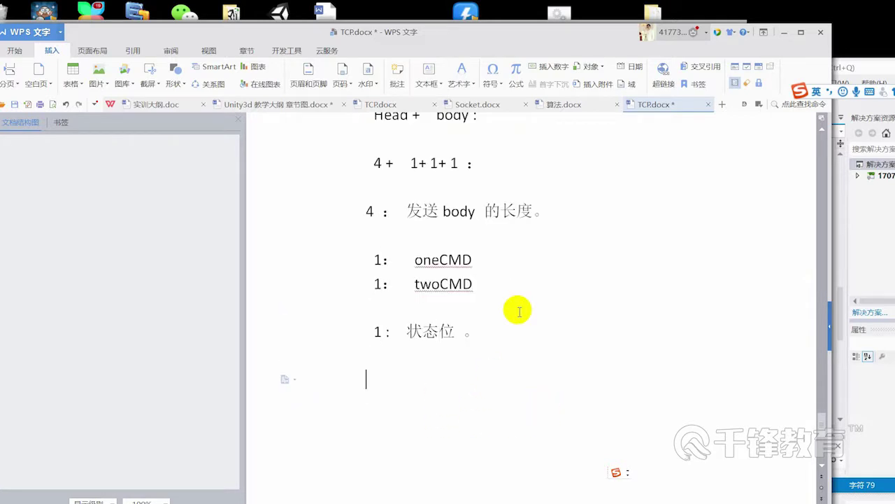
Type the example packet line '9 1,1 + byte[] == "1707!!!"' on the empty line
{"action": "type", "text": "9"}
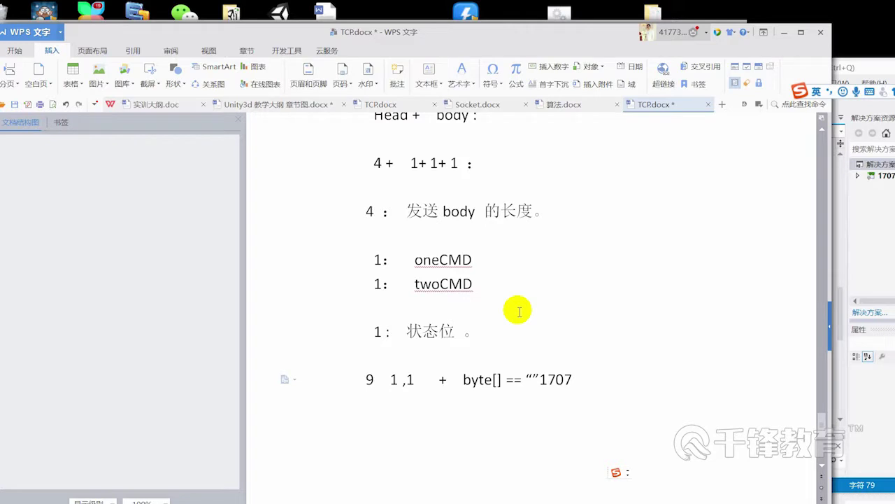
{"action": "type", "text": "！"}
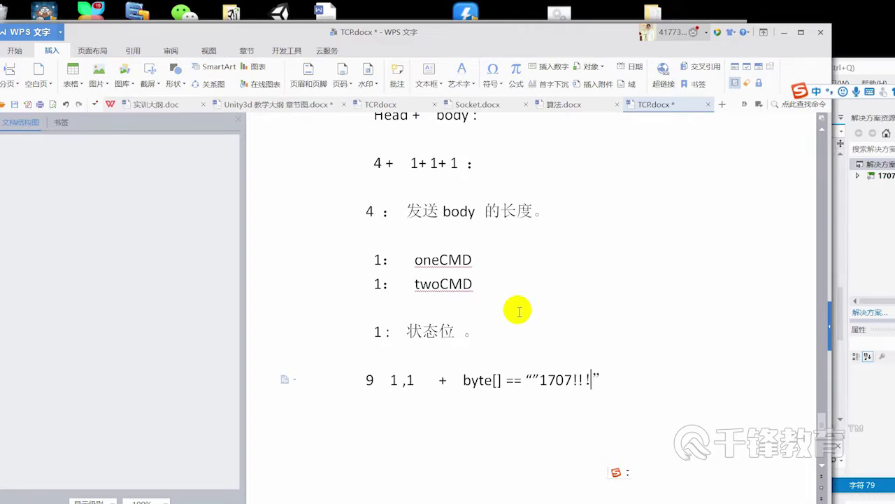
{"action": "scroll", "coordinate": [519, 311], "scroll_direction": "down", "scroll_amount": 1}
{"action": "double_click", "coordinate": [366, 340]}
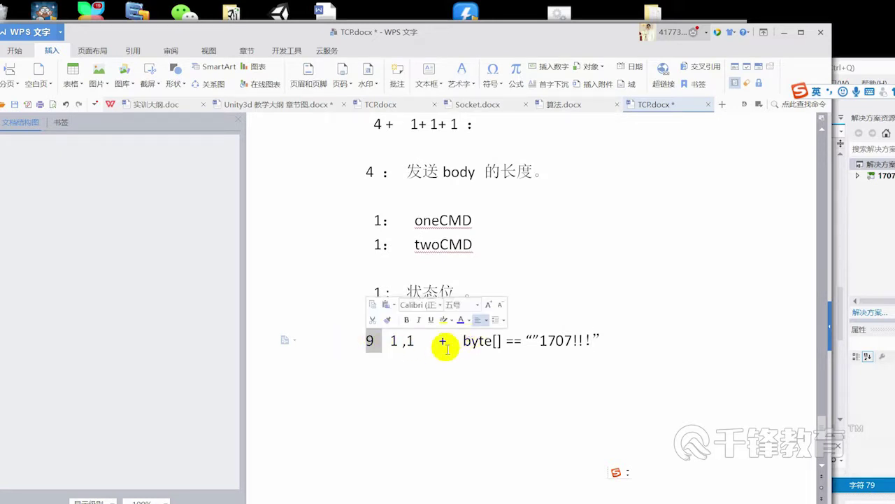
{"action": "left_click_drag", "start_coordinate": [446, 340], "coordinate": [691, 344]}
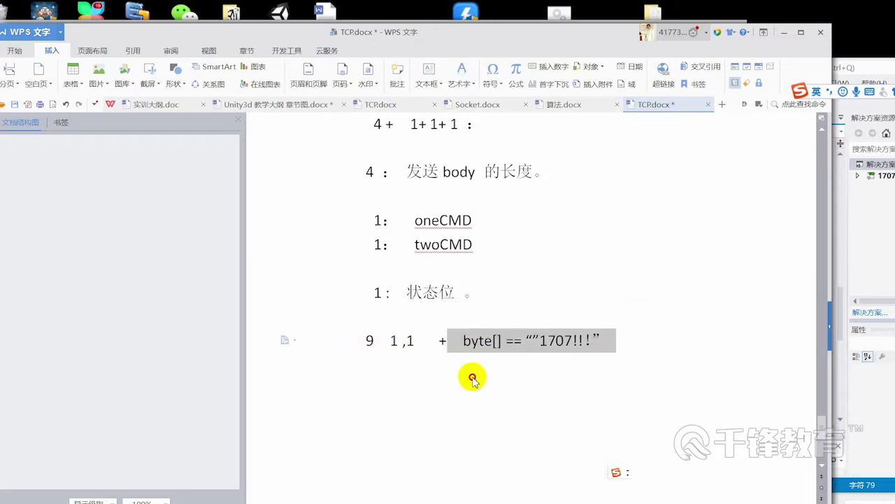
{"action": "left_click", "coordinate": [470, 343]}
Insert '+1' before the plus sign so the line reads '9 1,1 +1 + byte[]'
{"action": "left_click", "coordinate": [437, 340]}
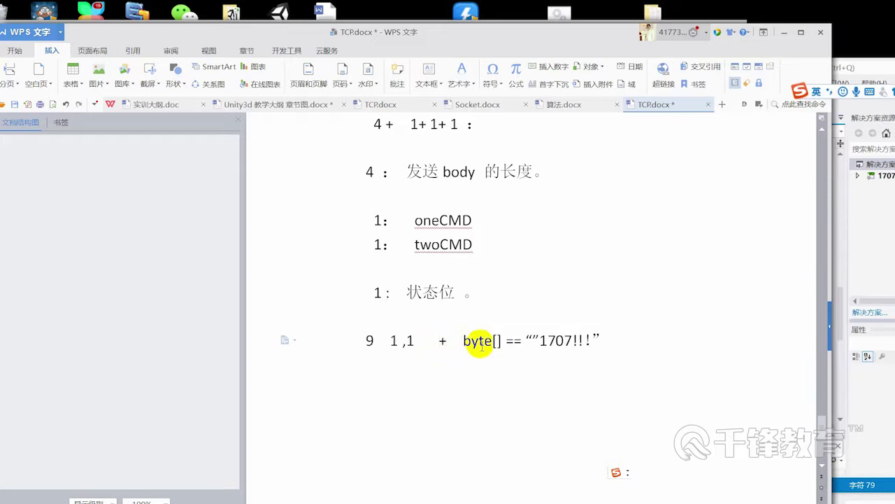
{"action": "type", "text": "+1"}
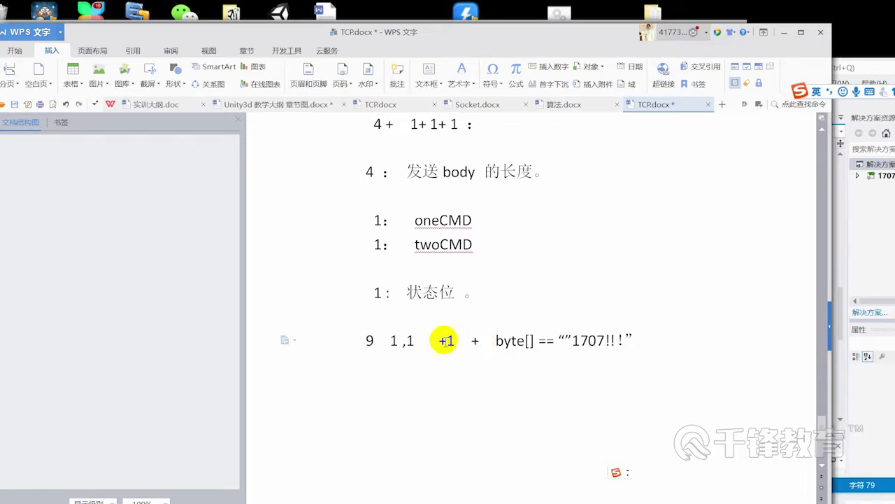
{"action": "left_click_drag", "start_coordinate": [414, 340], "coordinate": [325, 337]}
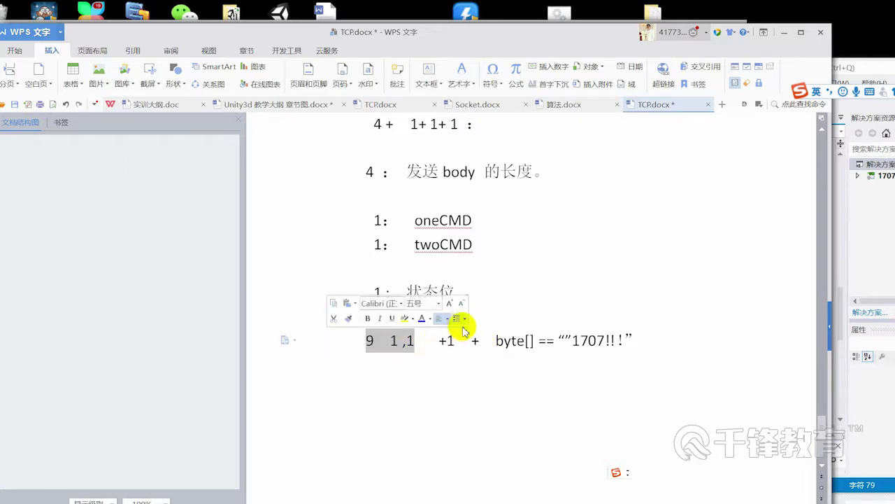
{"action": "left_click_drag", "start_coordinate": [403, 340], "coordinate": [452, 341]}
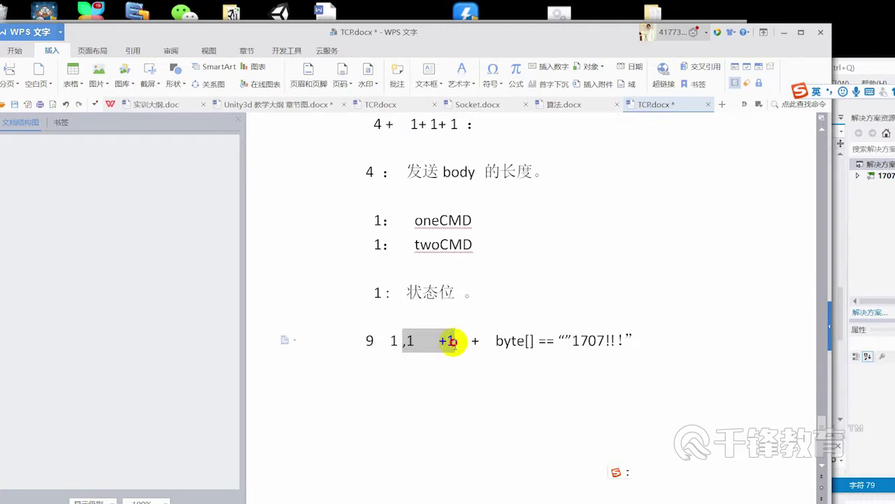
{"action": "left_click", "coordinate": [452, 341]}
{"action": "double_click", "coordinate": [455, 341]}
{"action": "left_click", "coordinate": [447, 378]}
{"action": "left_click", "coordinate": [469, 363]}
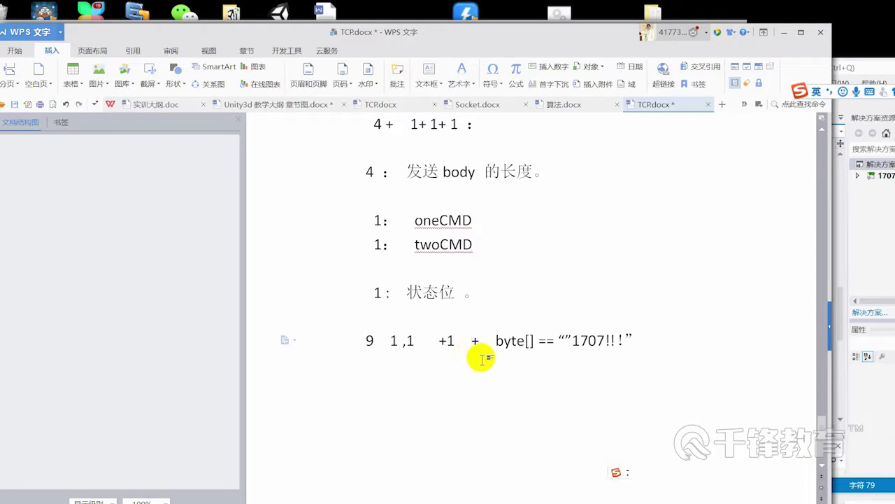
{"action": "scroll", "coordinate": [484, 359], "scroll_direction": "up", "scroll_amount": 1}
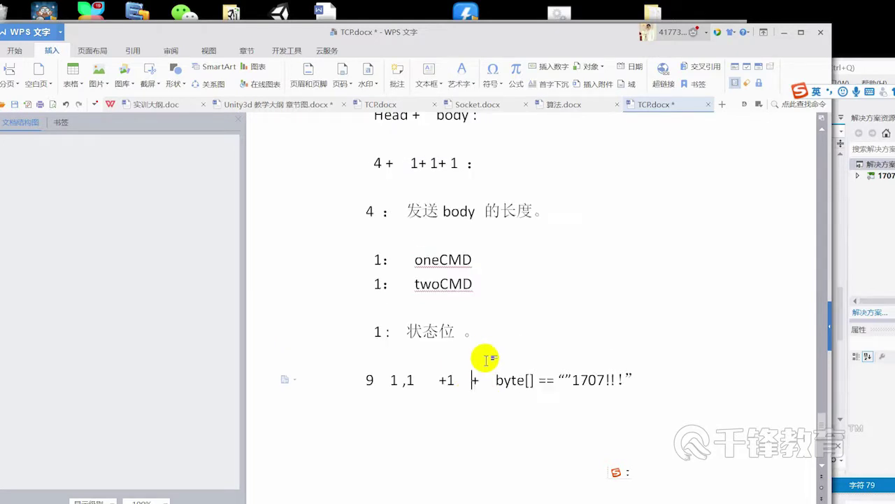
{"action": "left_click", "coordinate": [490, 330]}
{"action": "type", "text": "0    ,1"}
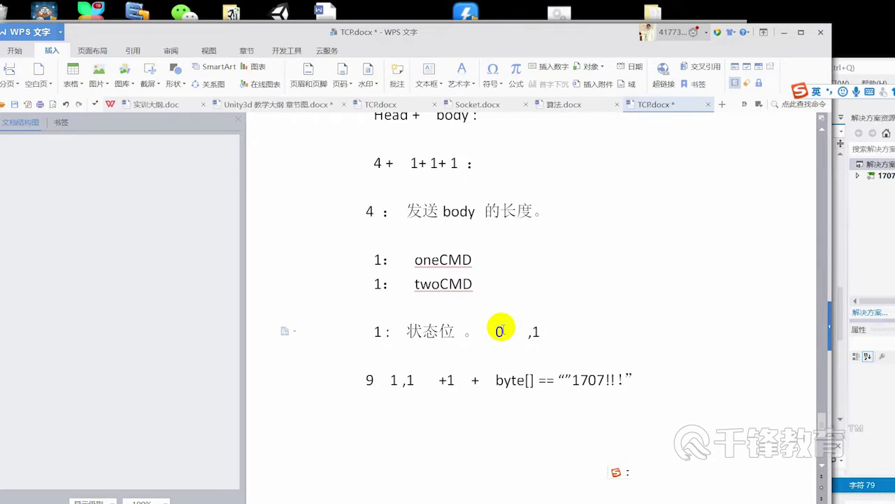
{"action": "left_click_drag", "start_coordinate": [580, 334], "coordinate": [367, 331]}
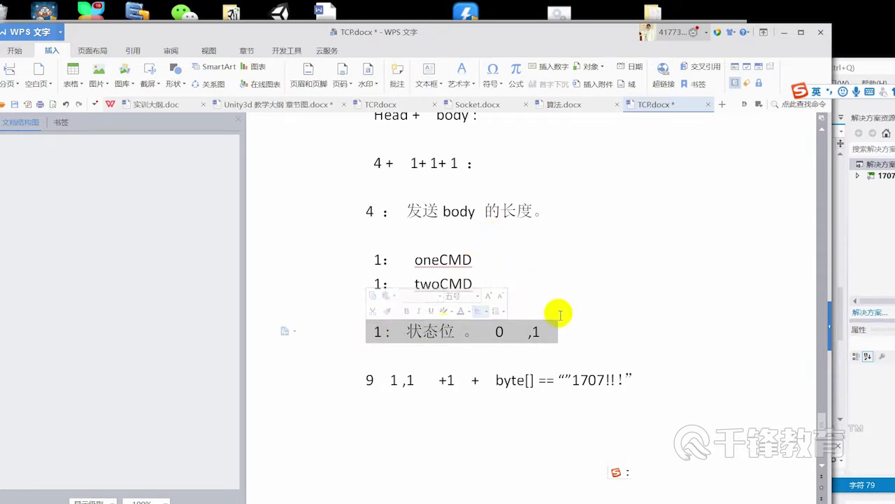
{"action": "left_click", "coordinate": [569, 336]}
{"action": "left_click_drag", "start_coordinate": [375, 332], "coordinate": [568, 321]}
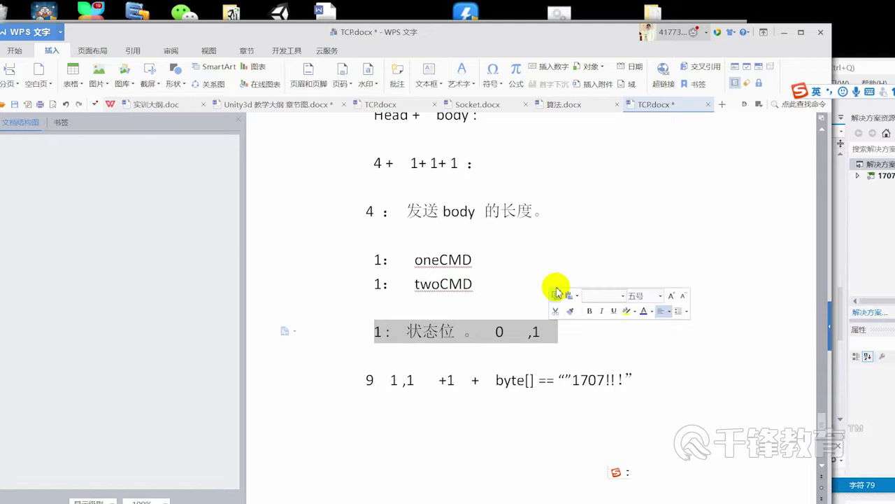
{"action": "left_click", "coordinate": [481, 310]}
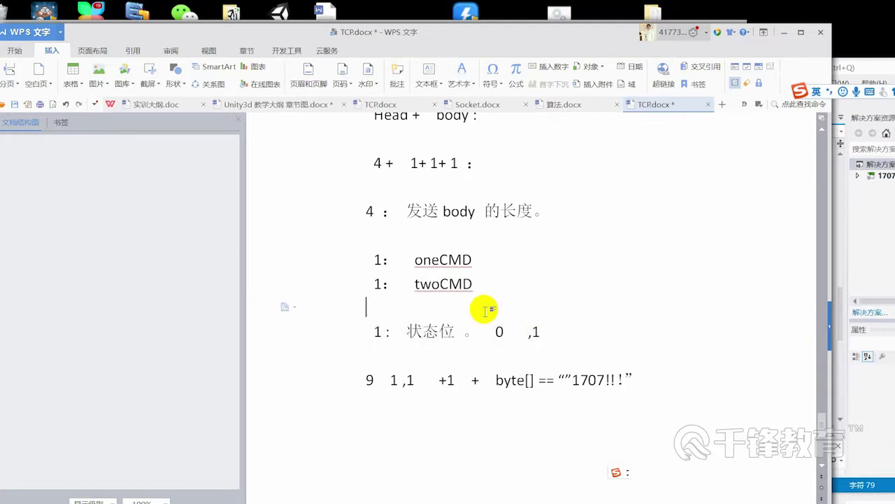
{"action": "scroll", "coordinate": [523, 296], "scroll_direction": "down", "scroll_amount": 1}
{"action": "left_click_drag", "start_coordinate": [530, 292], "coordinate": [549, 292]}
{"action": "left_click", "coordinate": [297, 287]}
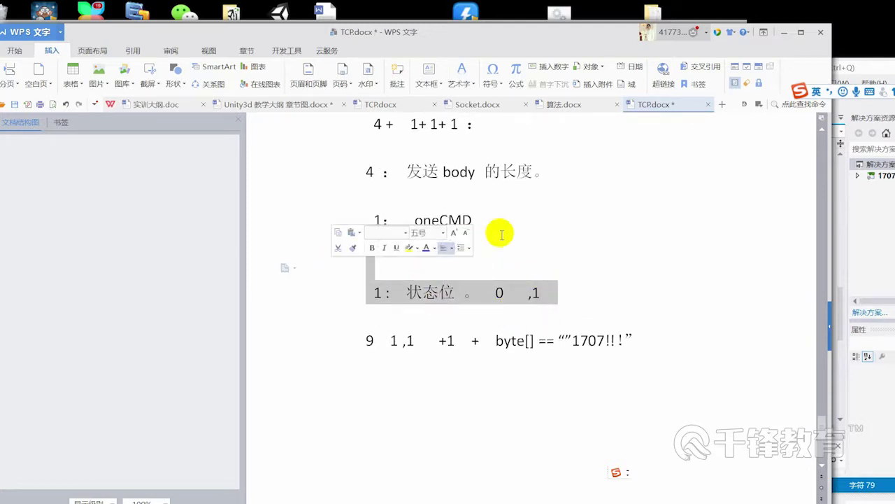
{"action": "scroll", "coordinate": [489, 233], "scroll_direction": "up", "scroll_amount": 1}
{"action": "left_click", "coordinate": [475, 237]}
{"action": "left_click", "coordinate": [415, 268]}
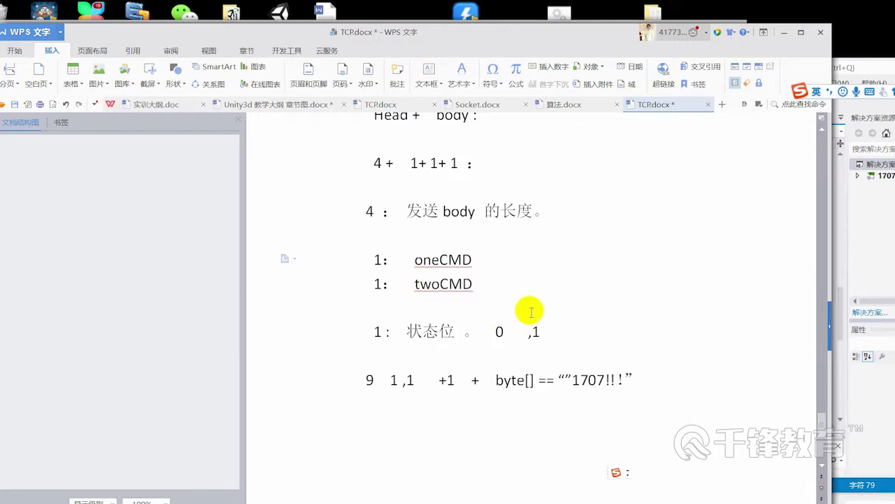
{"action": "left_click_drag", "start_coordinate": [287, 285], "coordinate": [332, 202]}
{"action": "scroll", "coordinate": [601, 298], "scroll_direction": "up", "scroll_amount": 2}
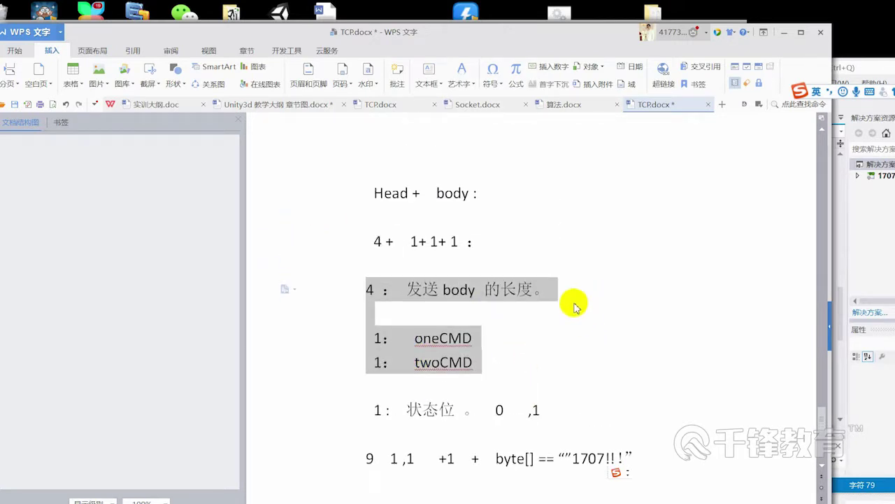
{"action": "double_click", "coordinate": [393, 193]}
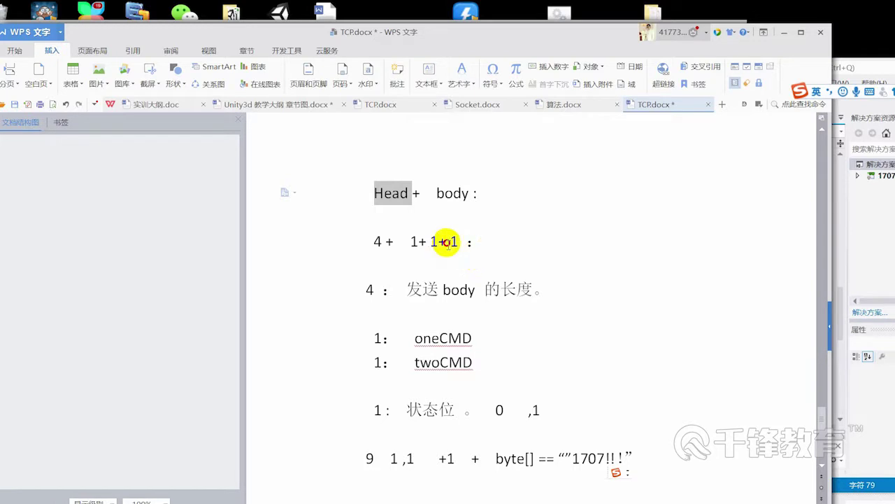
{"action": "left_click", "coordinate": [342, 244]}
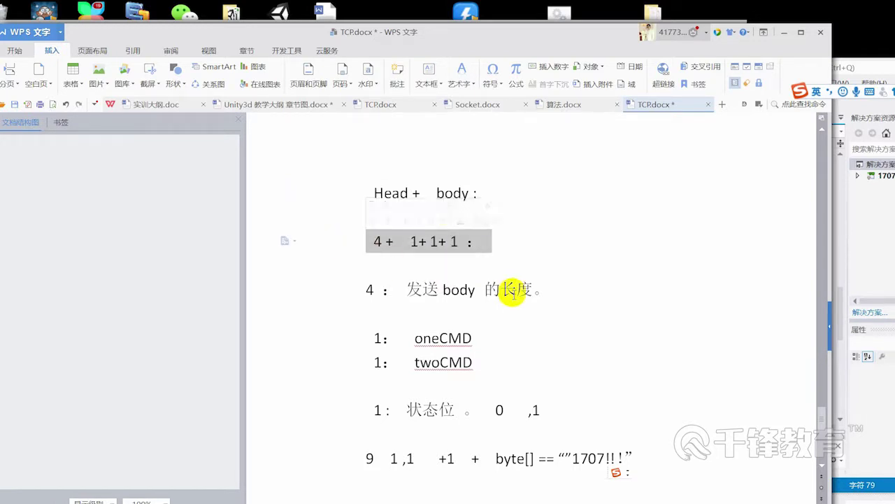
{"action": "scroll", "coordinate": [529, 302], "scroll_direction": "down", "scroll_amount": 3}
{"action": "scroll", "coordinate": [529, 302], "scroll_direction": "down", "scroll_amount": 1}
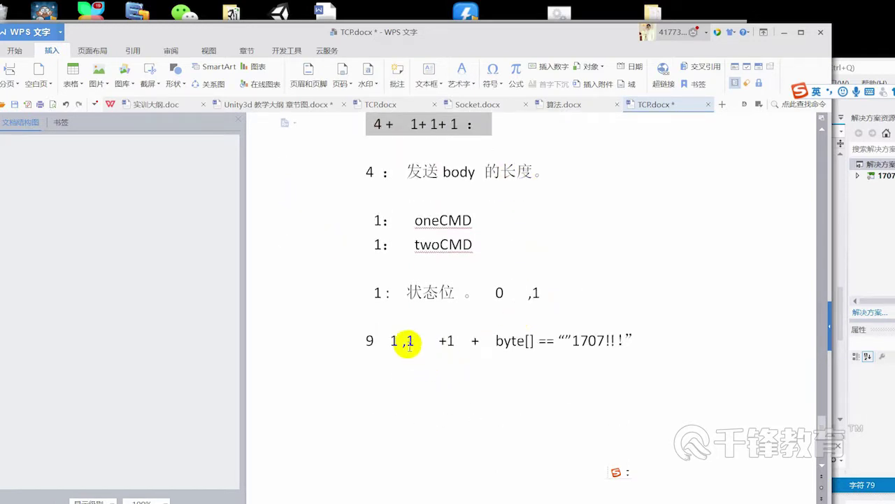
{"action": "double_click", "coordinate": [429, 244]}
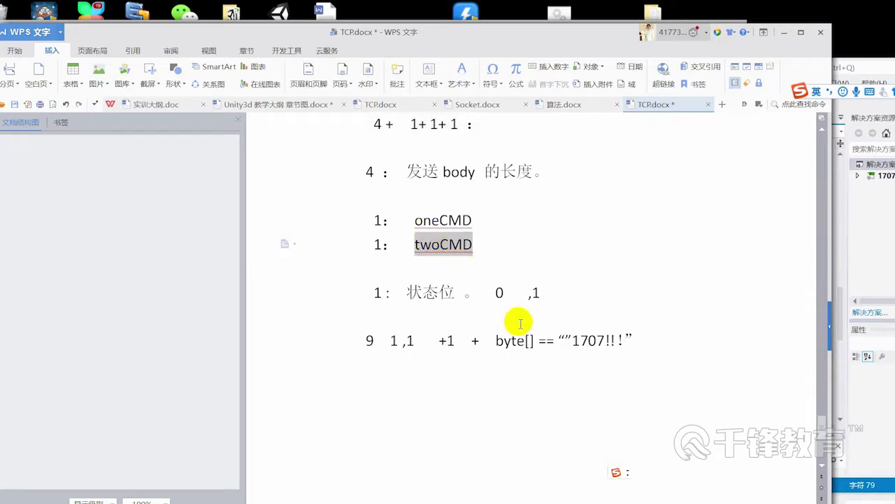
{"action": "double_click", "coordinate": [380, 129]}
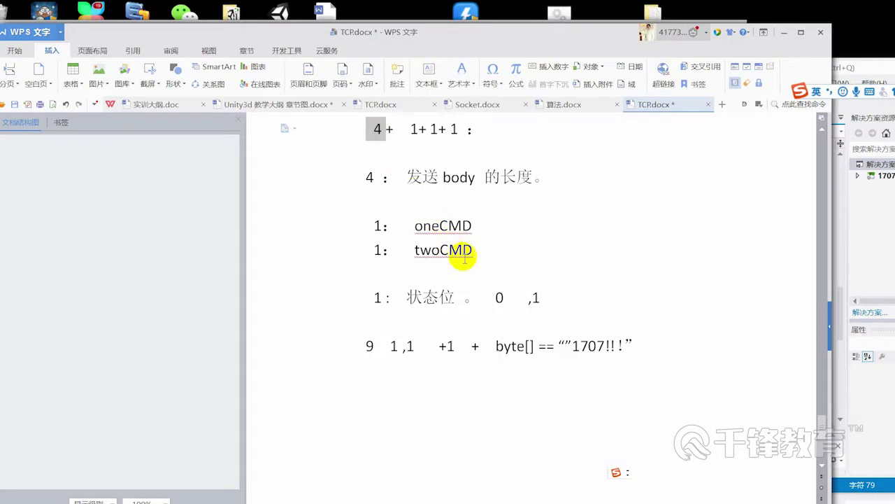
{"action": "scroll", "coordinate": [468, 254], "scroll_direction": "up", "scroll_amount": 4}
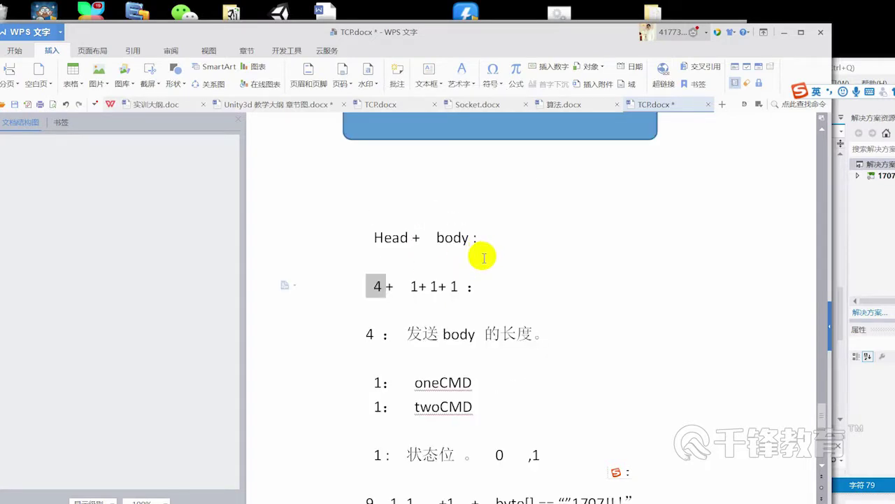
{"action": "scroll", "coordinate": [455, 328], "scroll_direction": "down", "scroll_amount": 5}
{"action": "scroll", "coordinate": [398, 371], "scroll_direction": "down", "scroll_amount": 1}
Add the heading '拆包：' below the byte[] line, followed by the first step '1、取头部：'
{"action": "left_click", "coordinate": [379, 318]}
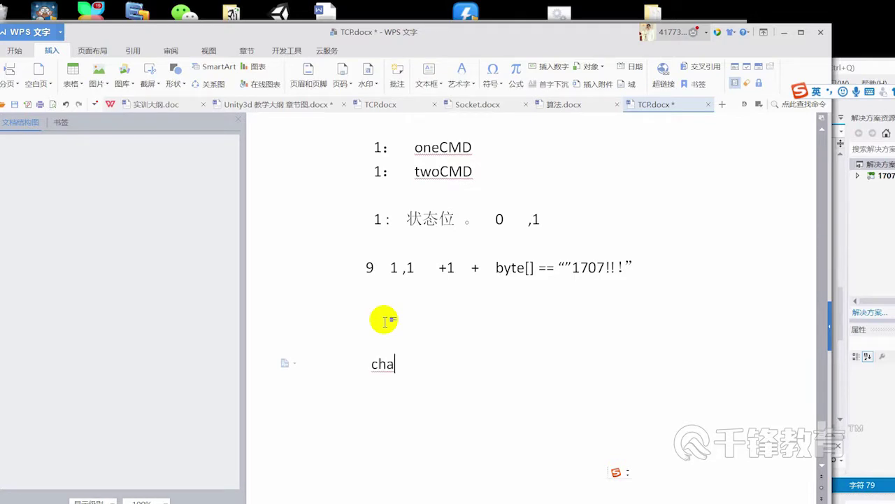
{"action": "type", "text": "hai'bao"}
{"action": "key", "text": "space"}
{"action": "type", "text": ":"}
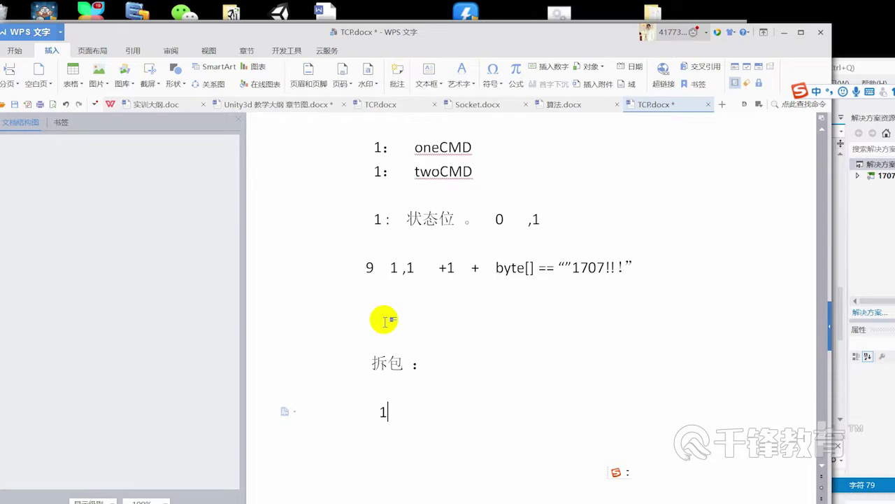
{"action": "type", "text": "qu"}
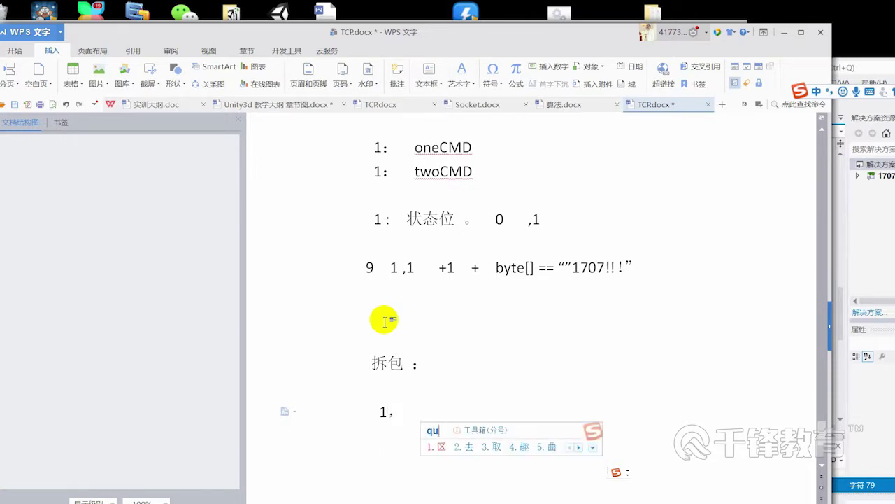
{"action": "type", "text": "3toubu"}
{"action": "key", "text": "space"}
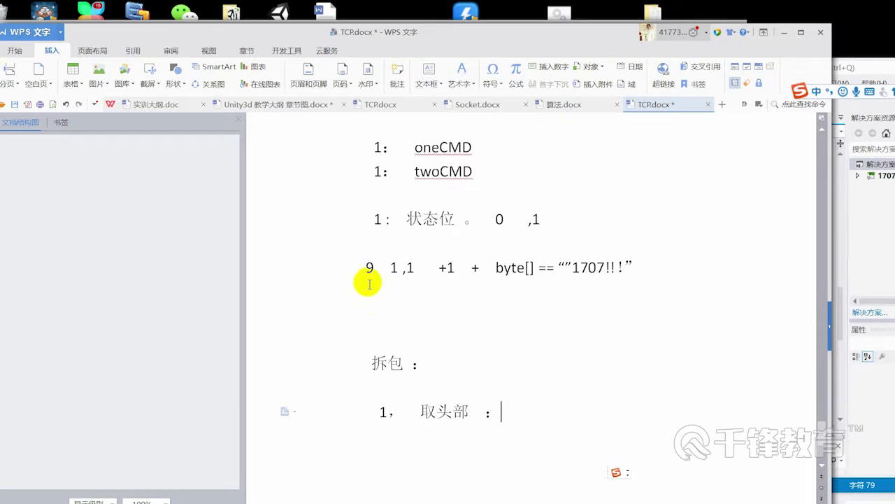
{"action": "scroll", "coordinate": [360, 266], "scroll_direction": "up", "scroll_amount": 3}
Add blank lines below the '1、取头部' step to make room for the boxes
{"action": "scroll", "coordinate": [377, 223], "scroll_direction": "up", "scroll_amount": 5}
{"action": "left_click", "coordinate": [415, 199]}
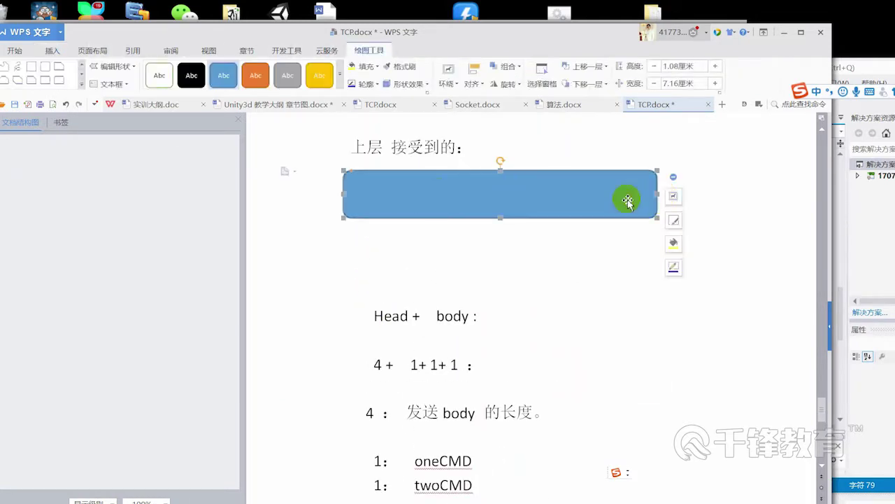
{"action": "scroll", "coordinate": [616, 198], "scroll_direction": "up", "scroll_amount": 1}
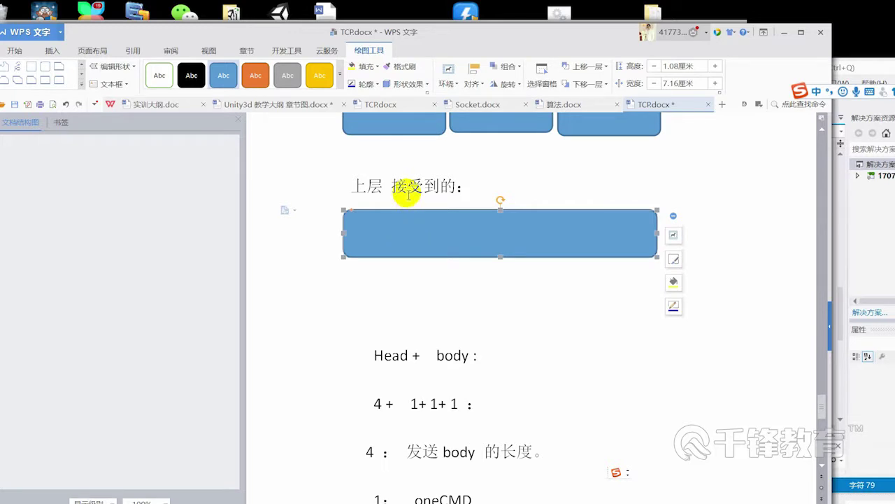
{"action": "left_click", "coordinate": [405, 240]}
{"action": "scroll", "coordinate": [410, 251], "scroll_direction": "down", "scroll_amount": 4}
{"action": "scroll", "coordinate": [476, 382], "scroll_direction": "down", "scroll_amount": 2}
{"action": "scroll", "coordinate": [455, 424], "scroll_direction": "down", "scroll_amount": 2}
{"action": "left_click", "coordinate": [516, 364]}
{"action": "key", "text": "Return"}
{"action": "key", "text": "Return"}
{"action": "key", "text": "Return"}
{"action": "key", "text": "Return"}
Draw a blue rectangle under 取头部 and place a second one to its right
{"action": "left_click", "coordinate": [189, 87]}
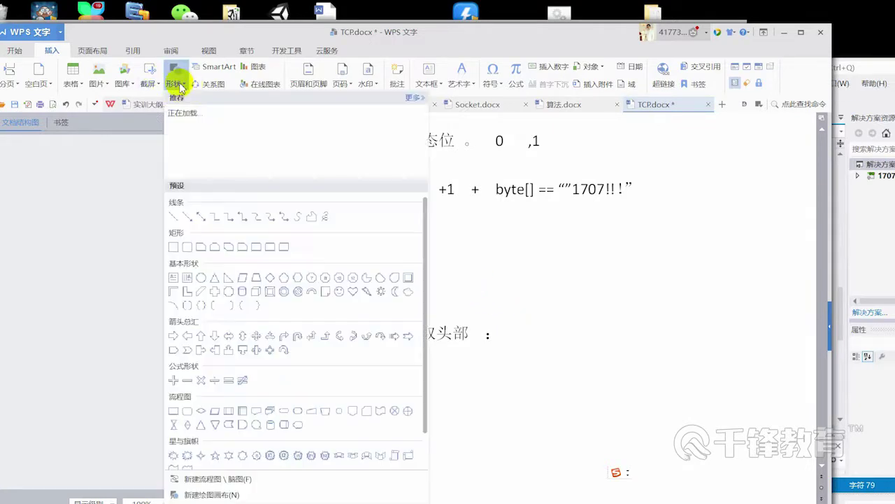
{"action": "left_click", "coordinate": [176, 245]}
{"action": "mouse_move", "coordinate": [379, 398]}
{"action": "left_mouse_down"}
{"action": "mouse_move", "coordinate": [510, 442]}
{"action": "mouse_move", "coordinate": [636, 433]}
{"action": "left_mouse_up"}
{"action": "left_click", "coordinate": [436, 386]}
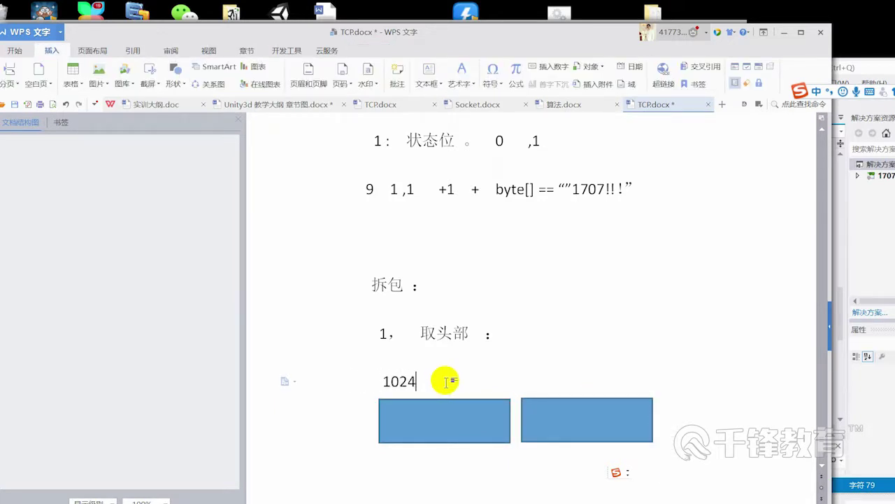
{"action": "left_click", "coordinate": [565, 386]}
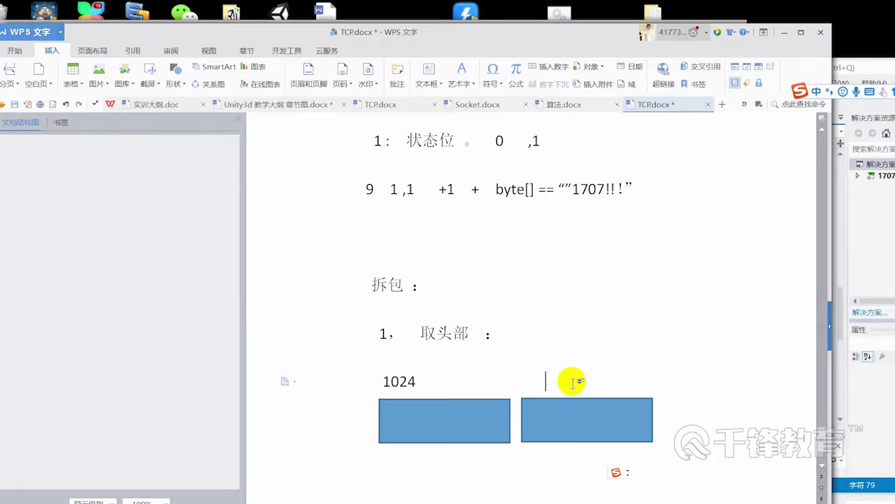
Copy the left 1024 rectangle onto a new row below the pair
{"action": "scroll", "coordinate": [572, 381], "scroll_direction": "down", "scroll_amount": 2}
{"action": "left_click", "coordinate": [474, 336]}
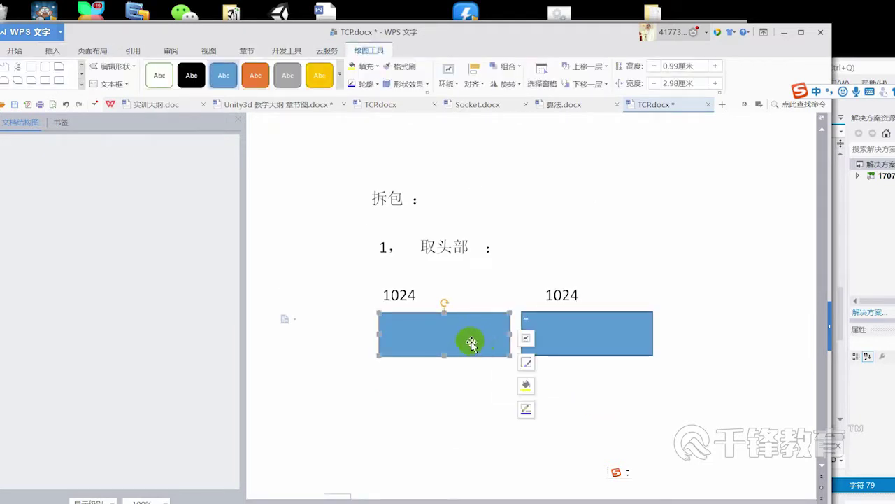
{"action": "left_click_drag", "start_coordinate": [471, 343], "coordinate": [466, 435]}
{"action": "left_click", "coordinate": [421, 179]}
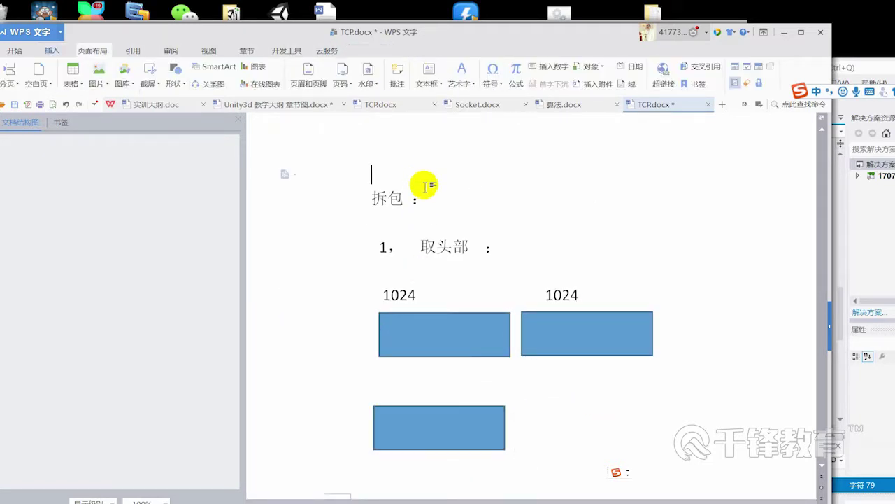
{"action": "scroll", "coordinate": [424, 187], "scroll_direction": "up", "scroll_amount": 1}
{"action": "scroll", "coordinate": [454, 203], "scroll_direction": "up", "scroll_amount": 4}
{"action": "scroll", "coordinate": [518, 280], "scroll_direction": "down", "scroll_amount": 2}
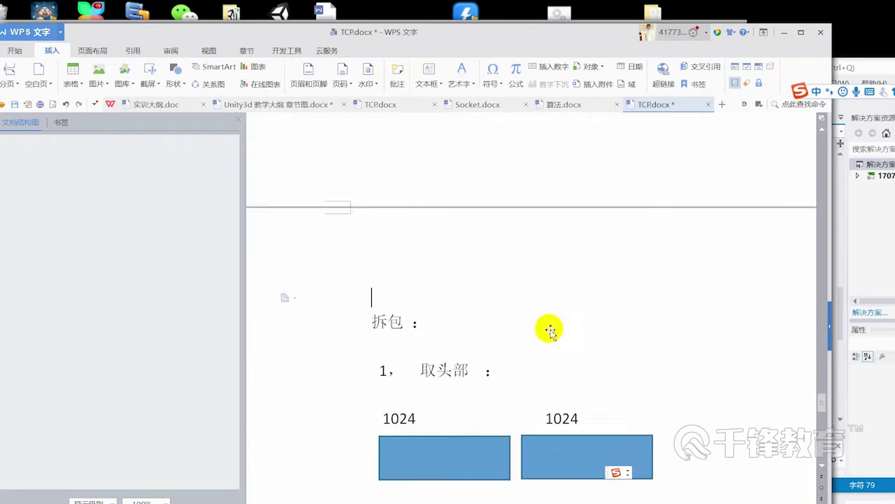
{"action": "scroll", "coordinate": [550, 330], "scroll_direction": "down", "scroll_amount": 5}
Check the two 1024 rectangles and nudge the bottom copy slightly right and down
{"action": "left_click", "coordinate": [564, 260]}
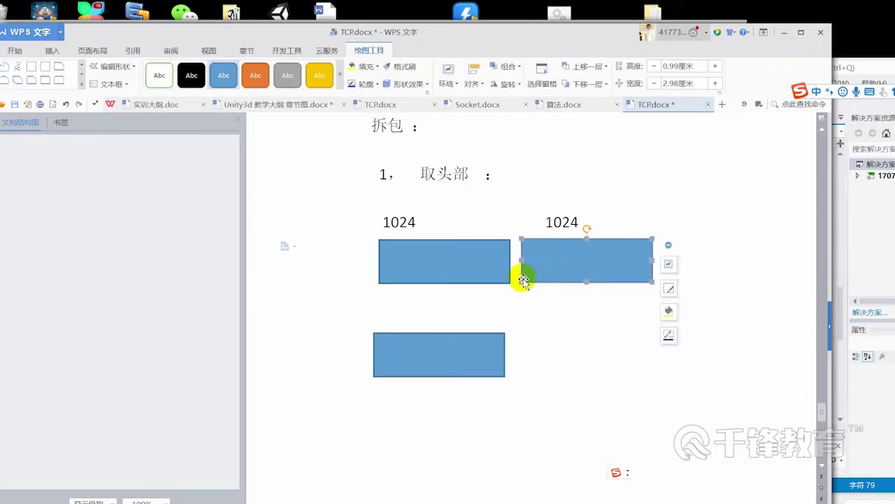
{"action": "left_click", "coordinate": [486, 294]}
{"action": "left_click", "coordinate": [472, 276]}
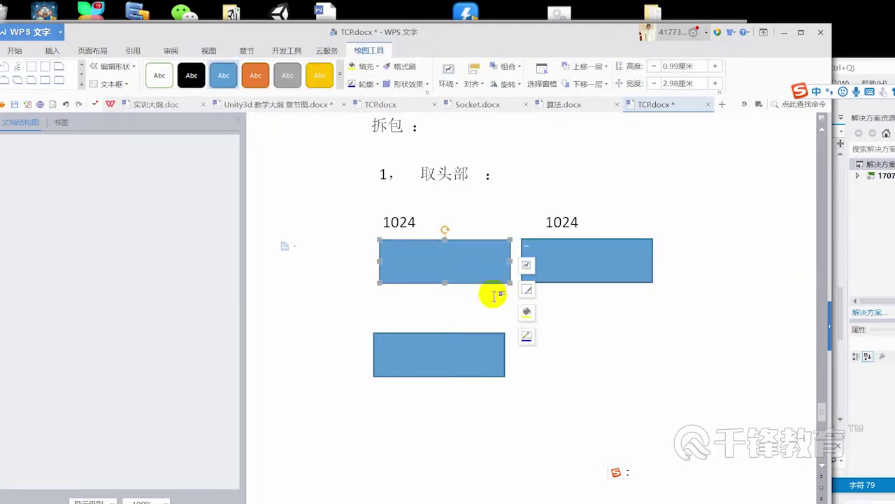
{"action": "left_click", "coordinate": [582, 263]}
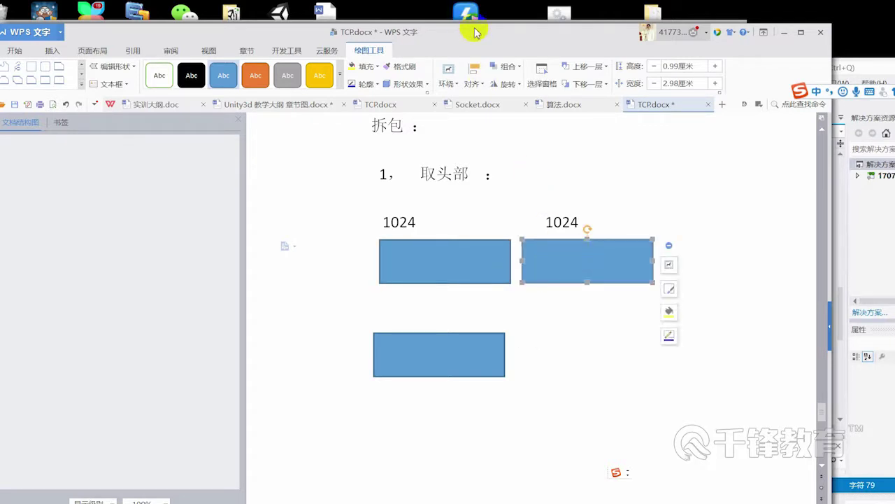
{"action": "left_click_drag", "start_coordinate": [476, 35], "coordinate": [463, 28]}
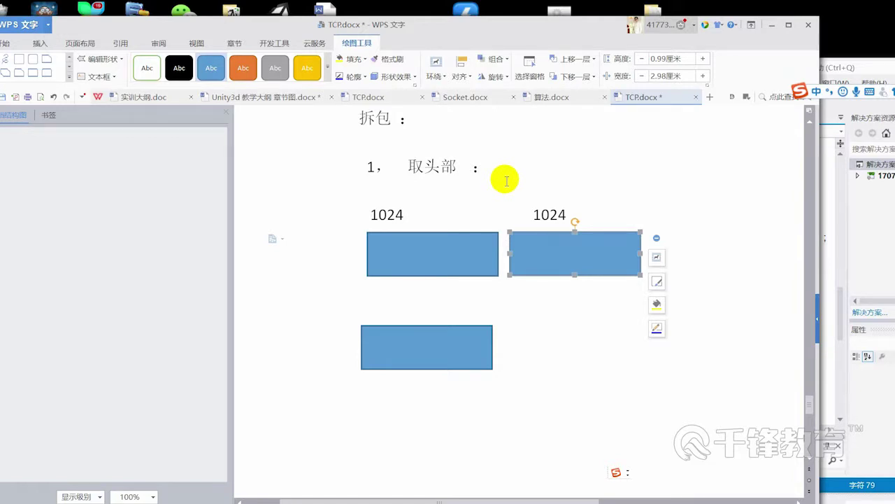
{"action": "left_click", "coordinate": [438, 251]}
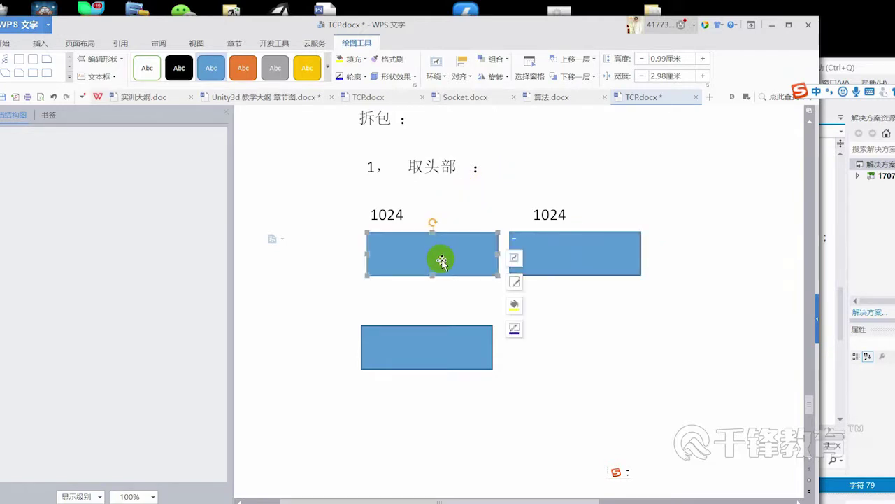
{"action": "left_click", "coordinate": [457, 365]}
{"action": "mouse_move", "coordinate": [457, 365]}
{"action": "left_mouse_down"}
{"action": "mouse_move", "coordinate": [460, 376]}
{"action": "mouse_move", "coordinate": [543, 379]}
{"action": "left_mouse_up"}
Widen the bottom box, label it 1028, add a 1024 box beside it, and push the rows down
{"action": "left_click", "coordinate": [418, 326]}
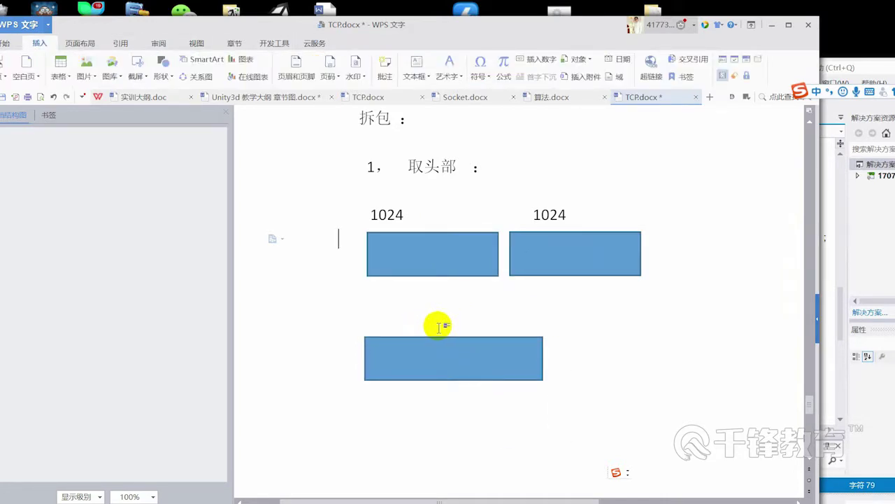
{"action": "double_click", "coordinate": [441, 315]}
{"action": "type", "text": "1028"}
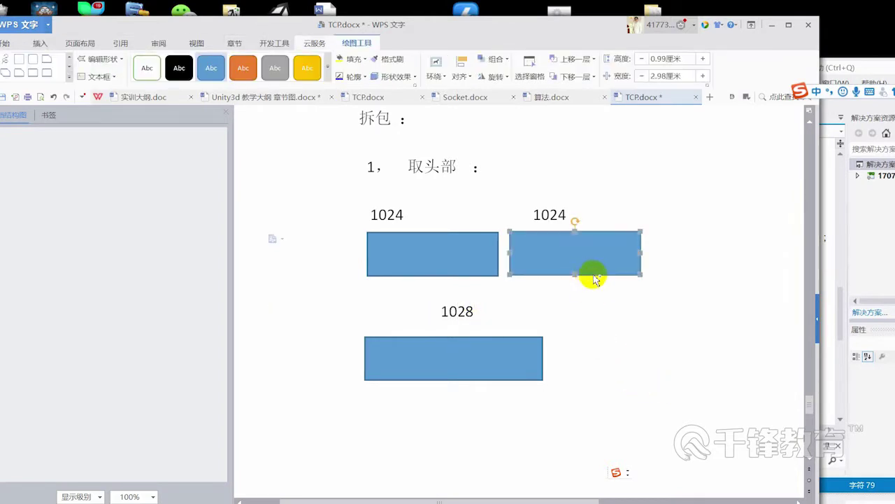
{"action": "left_click_drag", "start_coordinate": [588, 273], "coordinate": [628, 369]}
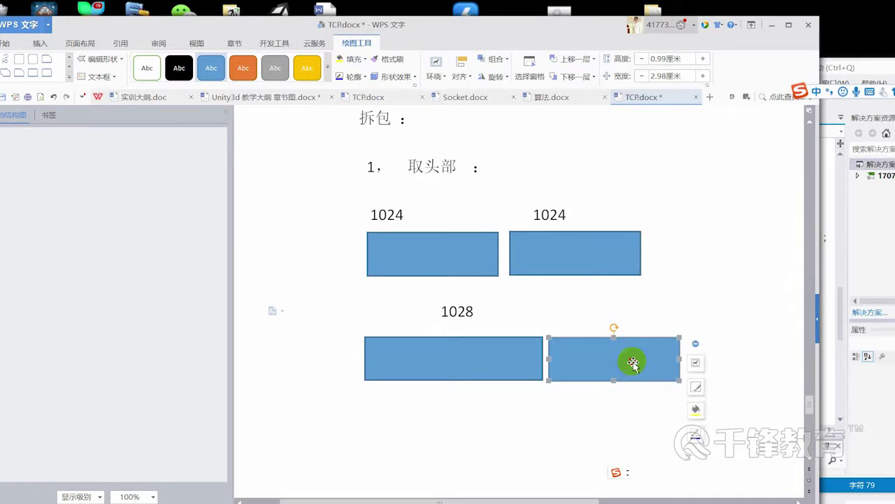
{"action": "left_click", "coordinate": [598, 325]}
{"action": "type", "text": "1024"}
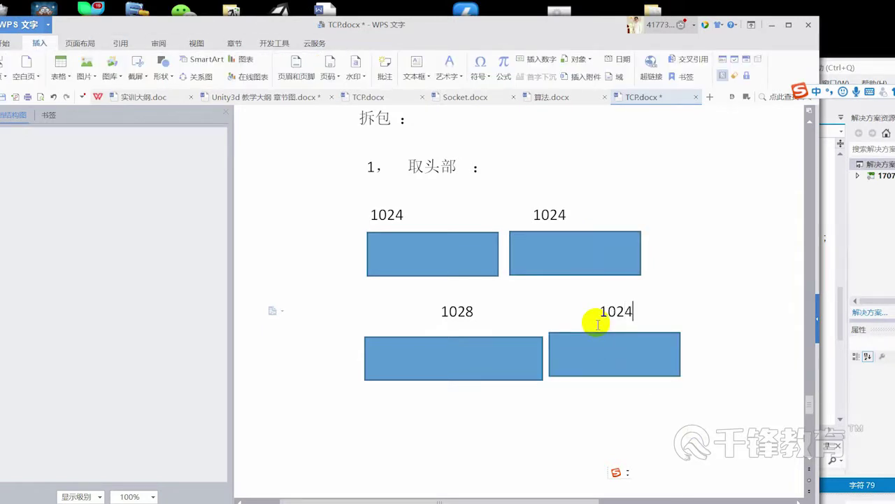
{"action": "scroll", "coordinate": [485, 275], "scroll_direction": "down", "scroll_amount": 3}
{"action": "scroll", "coordinate": [469, 252], "scroll_direction": "up", "scroll_amount": 2}
{"action": "left_click", "coordinate": [465, 253]}
{"action": "key", "text": "Return"}
{"action": "key", "text": "Return"}
Copy the 1028 box down to a third row, narrow it, and label it 1020
{"action": "left_click_drag", "start_coordinate": [466, 326], "coordinate": [474, 375]}
{"action": "scroll", "coordinate": [462, 349], "scroll_direction": "down", "scroll_amount": 2}
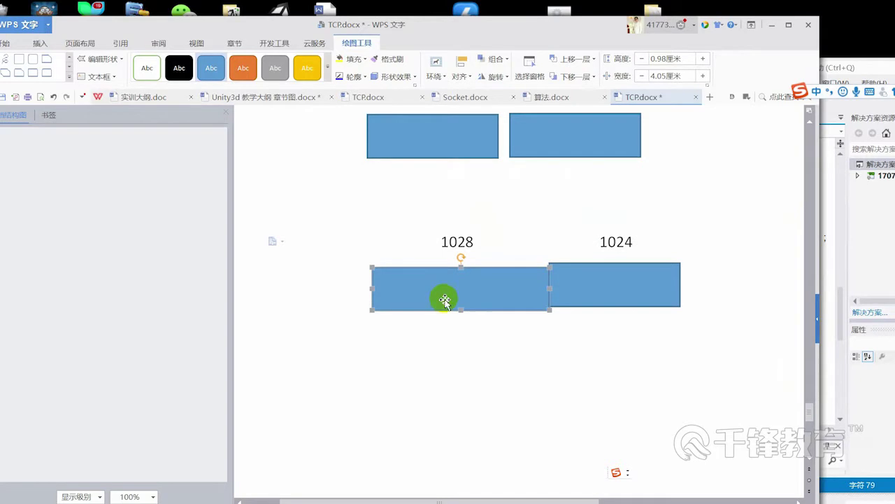
{"action": "left_click_drag", "start_coordinate": [445, 306], "coordinate": [455, 434]}
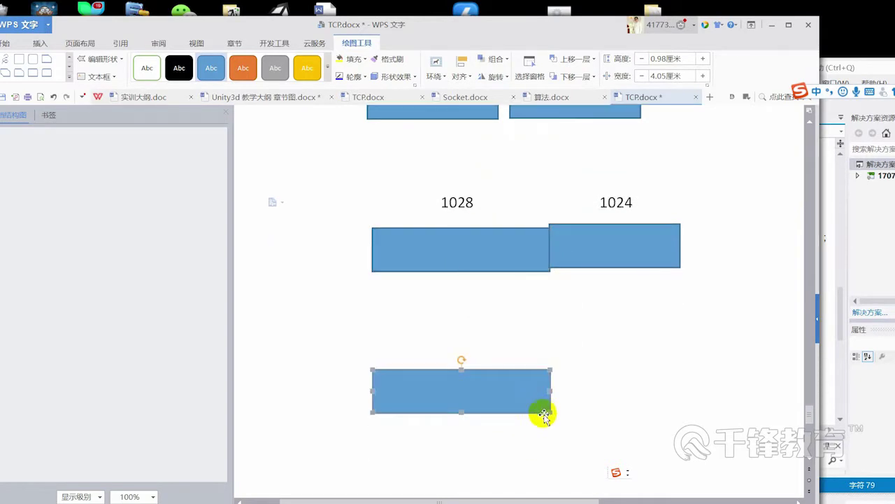
{"action": "left_click_drag", "start_coordinate": [550, 413], "coordinate": [520, 409]}
{"action": "left_click", "coordinate": [428, 357]}
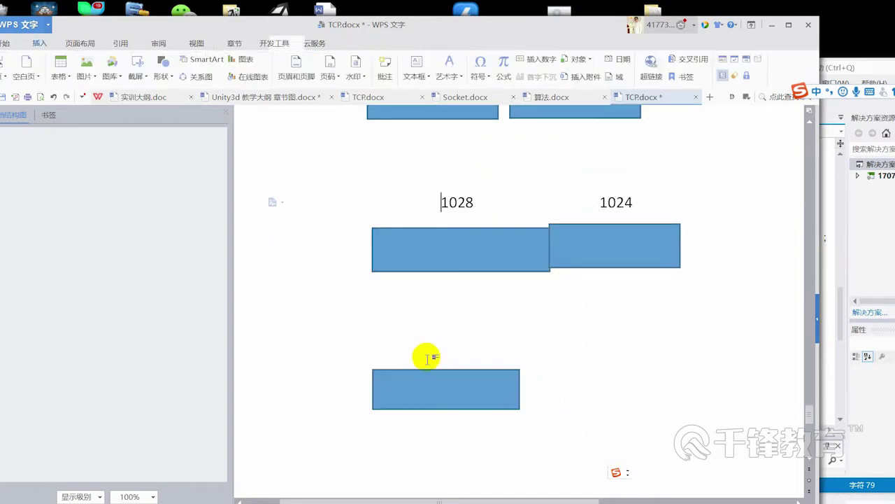
{"action": "left_click", "coordinate": [427, 357]}
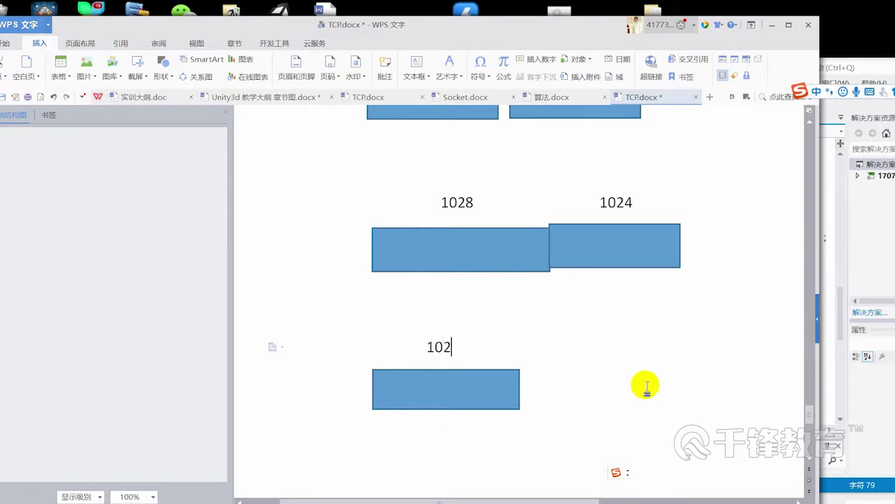
{"action": "type", "text": "0"}
Add a 1024-labelled box beside the 1020 box and save the document
{"action": "mouse_move", "coordinate": [615, 266]}
{"action": "left_mouse_down"}
{"action": "mouse_move", "coordinate": [635, 266]}
{"action": "mouse_move", "coordinate": [604, 407]}
{"action": "left_mouse_up"}
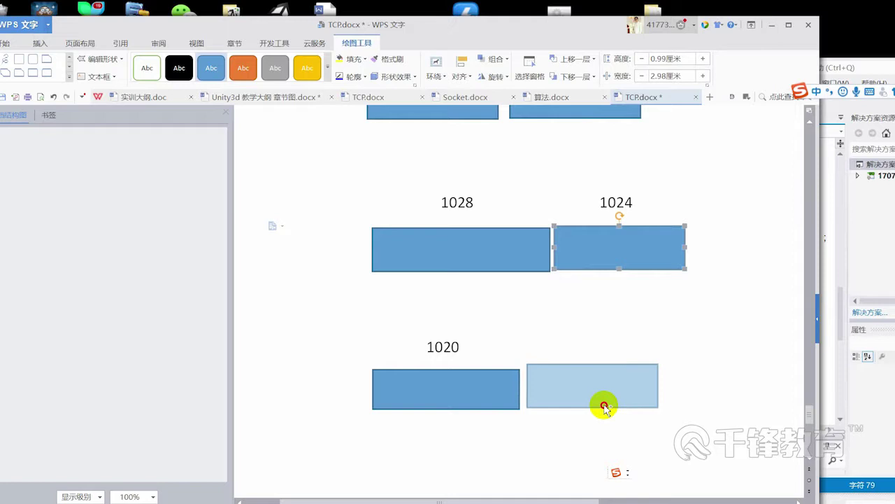
{"action": "left_click", "coordinate": [578, 346]}
{"action": "type", "text": "102"}
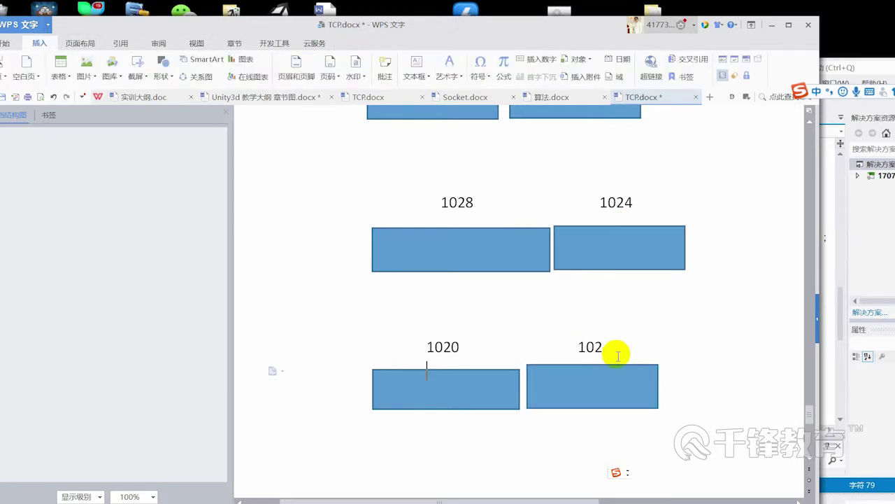
{"action": "type", "text": "4"}
{"action": "key", "text": "ctrl+s"}
{"action": "scroll", "coordinate": [630, 259], "scroll_direction": "up", "scroll_amount": 3}
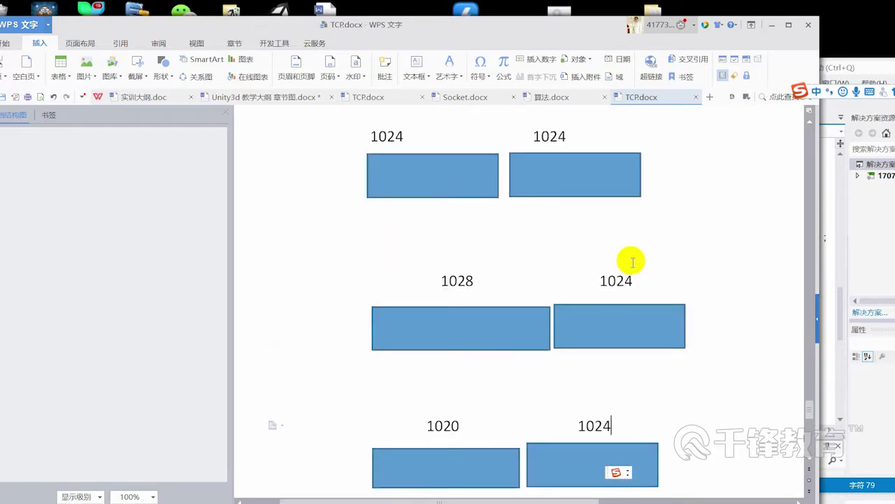
{"action": "scroll", "coordinate": [632, 261], "scroll_direction": "up", "scroll_amount": 1}
{"action": "left_click", "coordinate": [450, 226]}
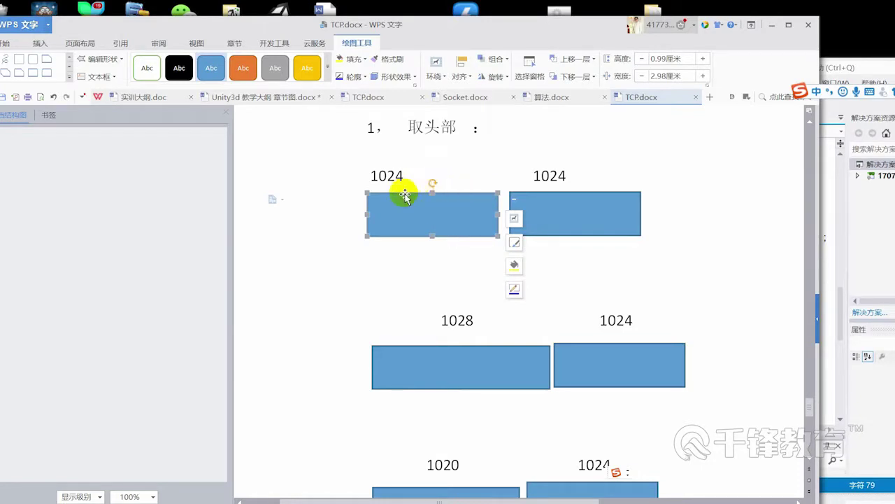
{"action": "left_click", "coordinate": [494, 140]}
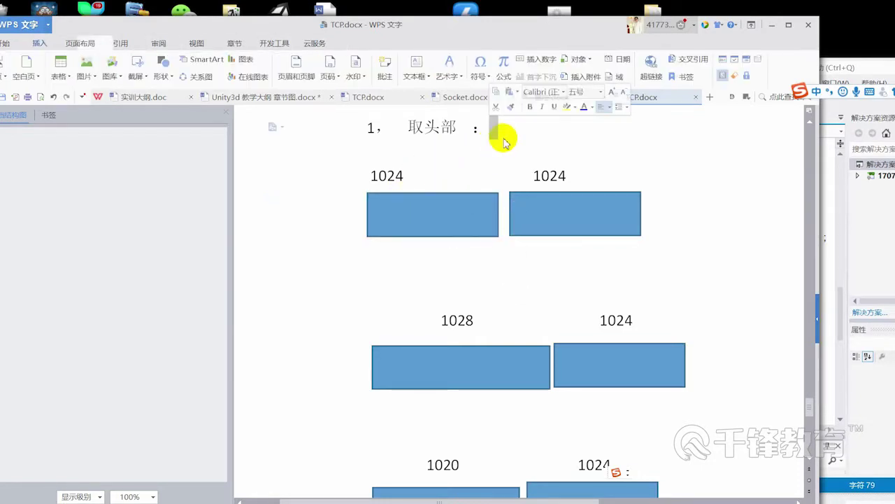
{"action": "left_click", "coordinate": [490, 130]}
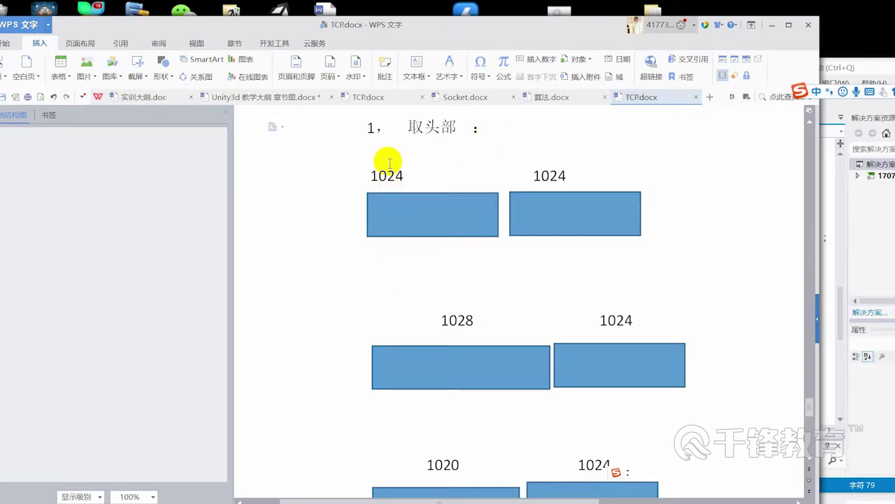
{"action": "left_click_drag", "start_coordinate": [388, 175], "coordinate": [399, 175]}
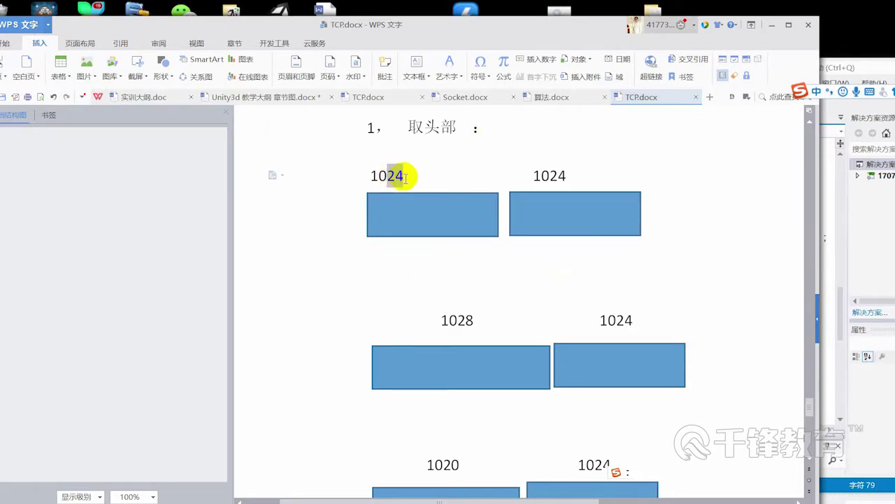
{"action": "scroll", "coordinate": [395, 179], "scroll_direction": "up", "scroll_amount": 10}
{"action": "scroll", "coordinate": [406, 199], "scroll_direction": "up", "scroll_amount": 3}
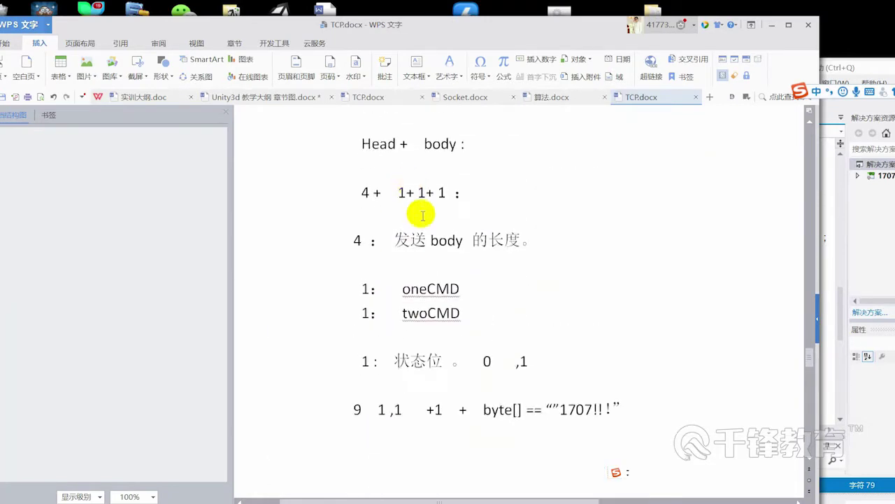
{"action": "scroll", "coordinate": [416, 208], "scroll_direction": "up", "scroll_amount": 3}
{"action": "left_click_drag", "start_coordinate": [362, 310], "coordinate": [475, 313]}
{"action": "scroll", "coordinate": [480, 343], "scroll_direction": "down", "scroll_amount": 3}
{"action": "scroll", "coordinate": [471, 388], "scroll_direction": "down", "scroll_amount": 5}
{"action": "scroll", "coordinate": [461, 369], "scroll_direction": "down", "scroll_amount": 5}
{"action": "scroll", "coordinate": [416, 343], "scroll_direction": "down", "scroll_amount": 1}
{"action": "scroll", "coordinate": [424, 343], "scroll_direction": "down", "scroll_amount": 2}
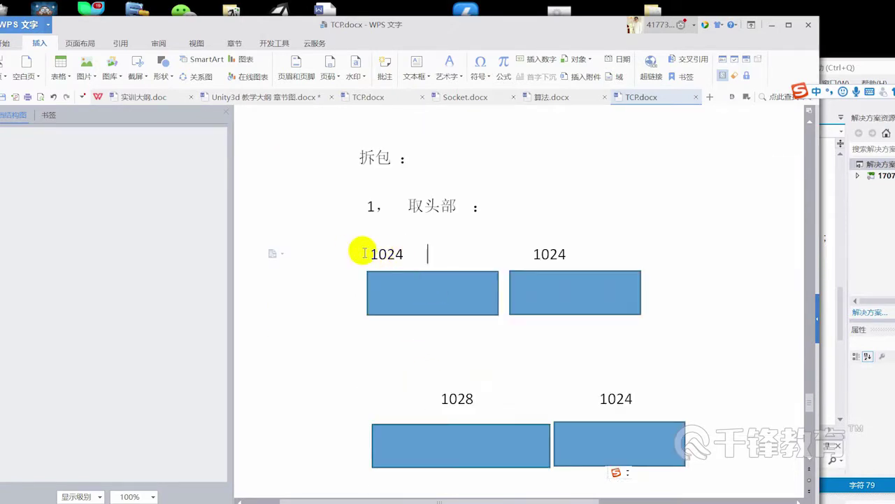
Type the note '4 :1024' on the empty line beneath the first row of 1024 boxes
{"action": "left_click_drag", "start_coordinate": [362, 252], "coordinate": [428, 262]}
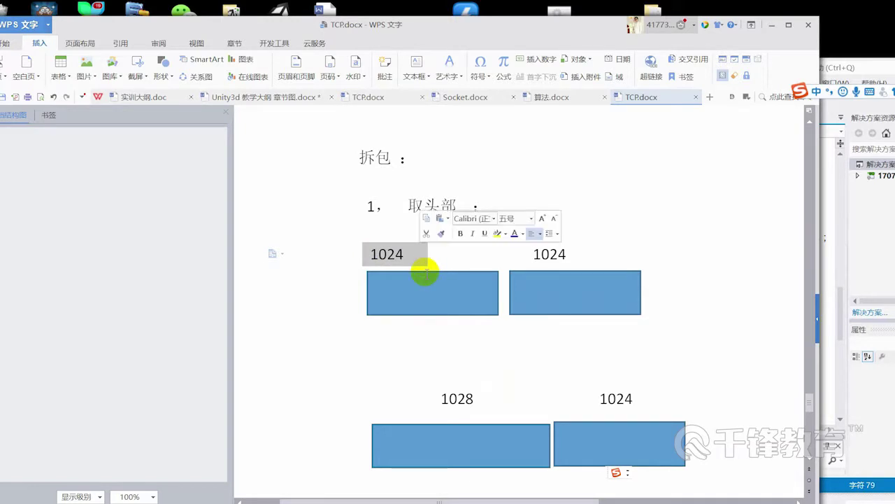
{"action": "left_click", "coordinate": [382, 343]}
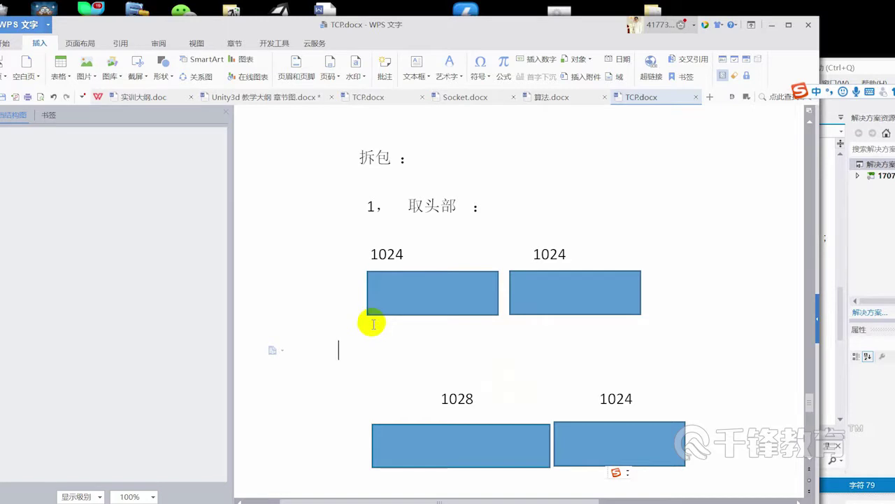
{"action": "left_click", "coordinate": [392, 295]}
{"action": "left_click", "coordinate": [403, 301]}
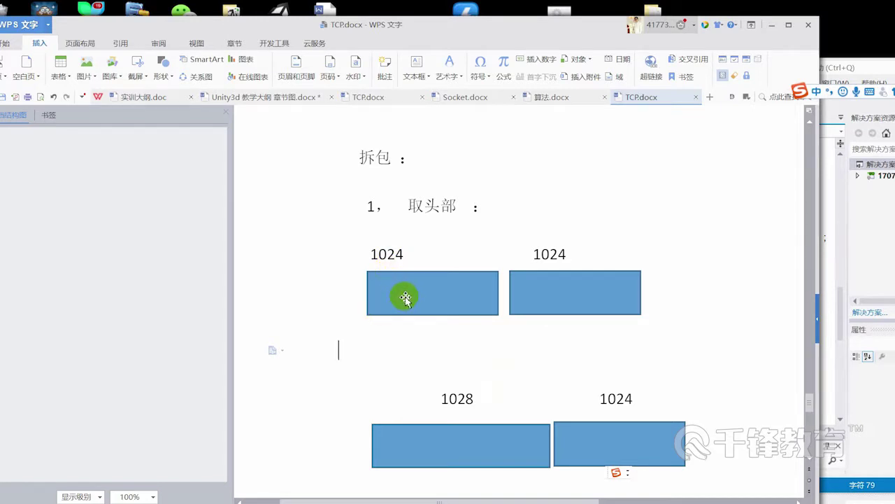
{"action": "type", "text": "4  :1024"}
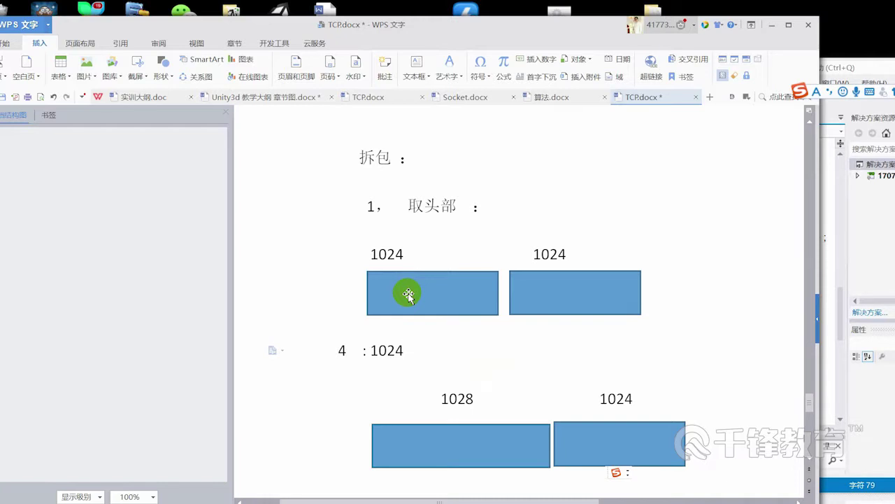
Compare the '4 :1024' line with the 1024 boxes, then move the caret below the 1028 row
{"action": "left_click_drag", "start_coordinate": [424, 255], "coordinate": [375, 263]}
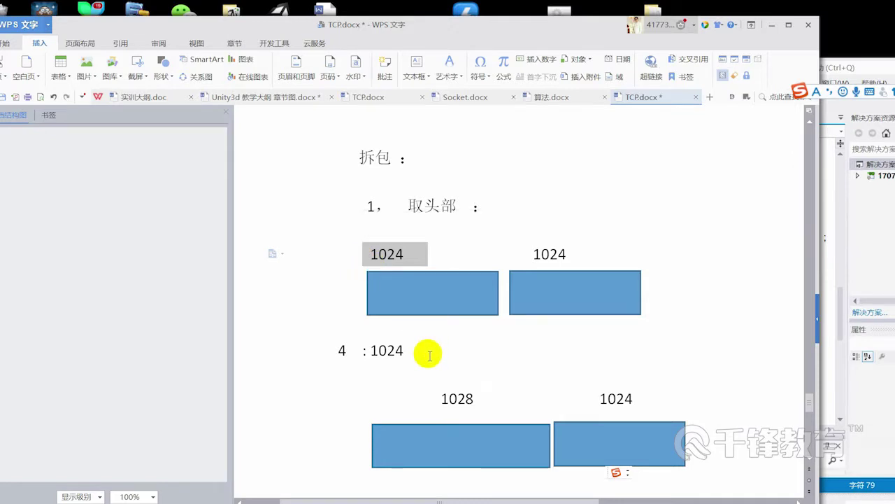
{"action": "left_click_drag", "start_coordinate": [425, 352], "coordinate": [327, 355]}
{"action": "left_click", "coordinate": [469, 373]}
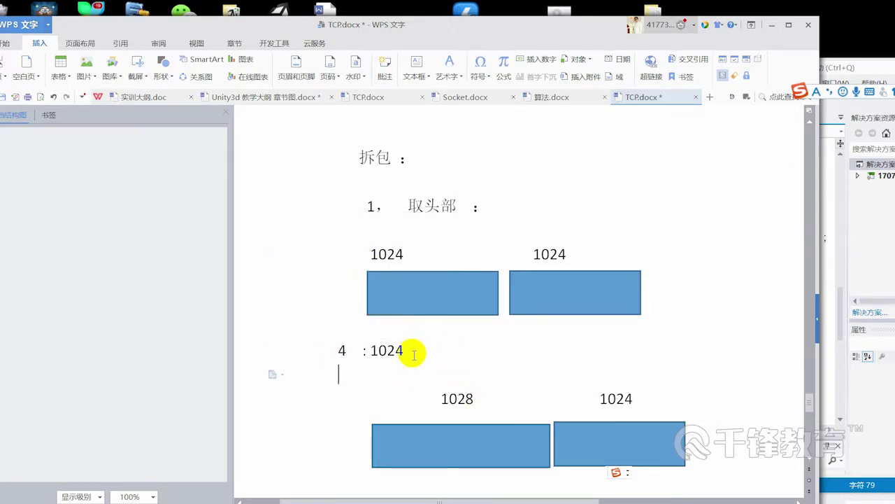
{"action": "left_click_drag", "start_coordinate": [410, 350], "coordinate": [302, 358]}
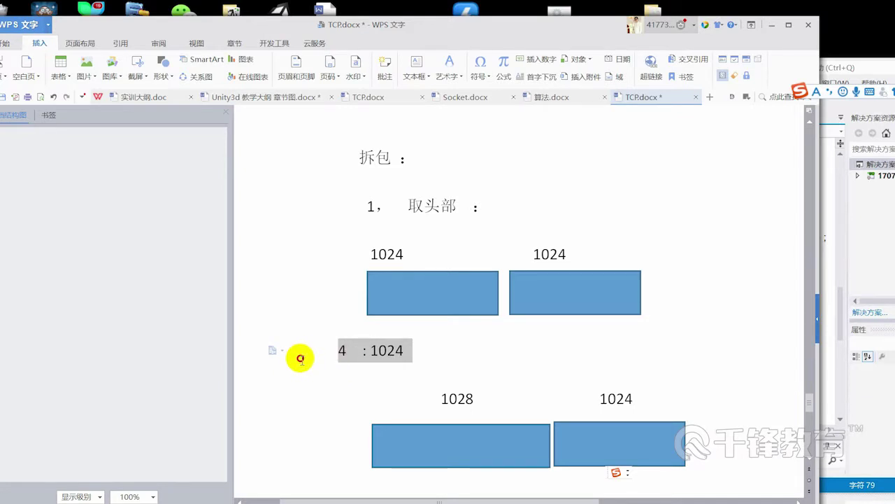
{"action": "left_click", "coordinate": [472, 296]}
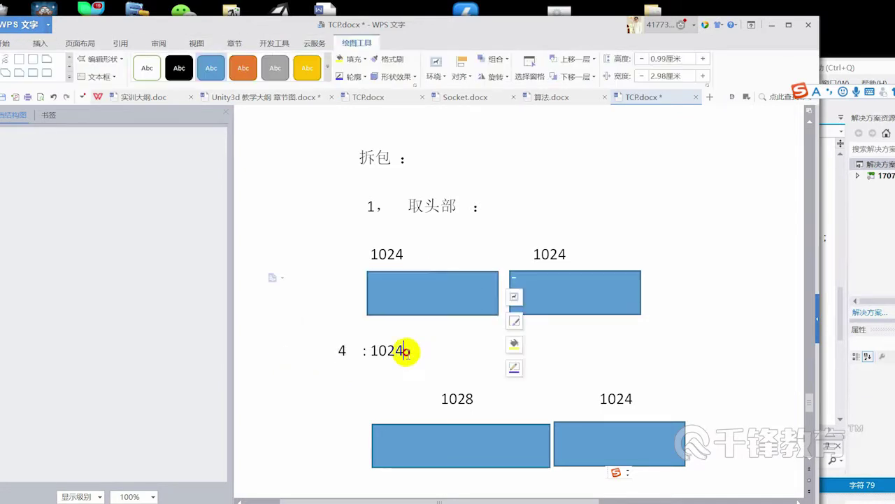
{"action": "left_click_drag", "start_coordinate": [410, 351], "coordinate": [329, 357]}
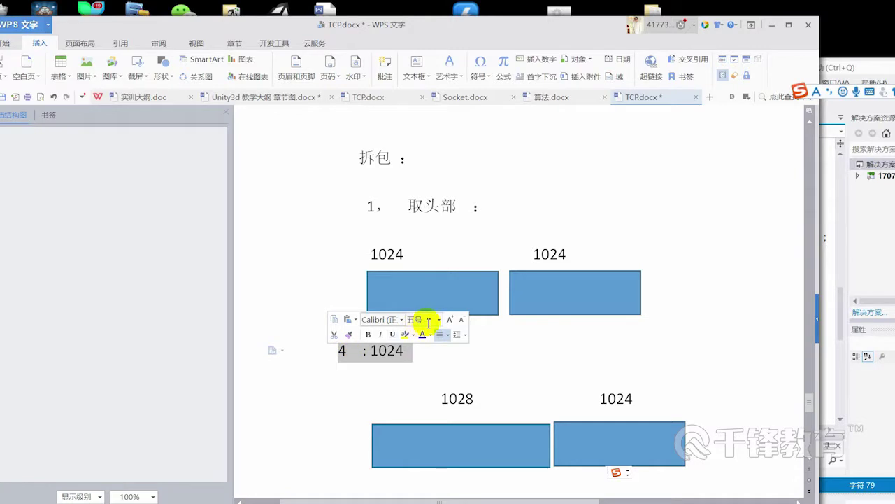
{"action": "left_click", "coordinate": [467, 288]}
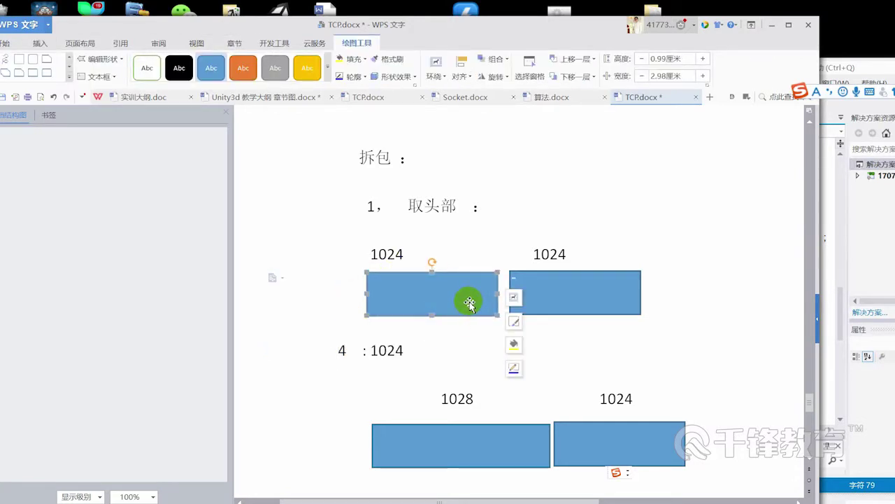
{"action": "scroll", "coordinate": [447, 328], "scroll_direction": "down", "scroll_amount": 3}
{"action": "left_click", "coordinate": [387, 374]}
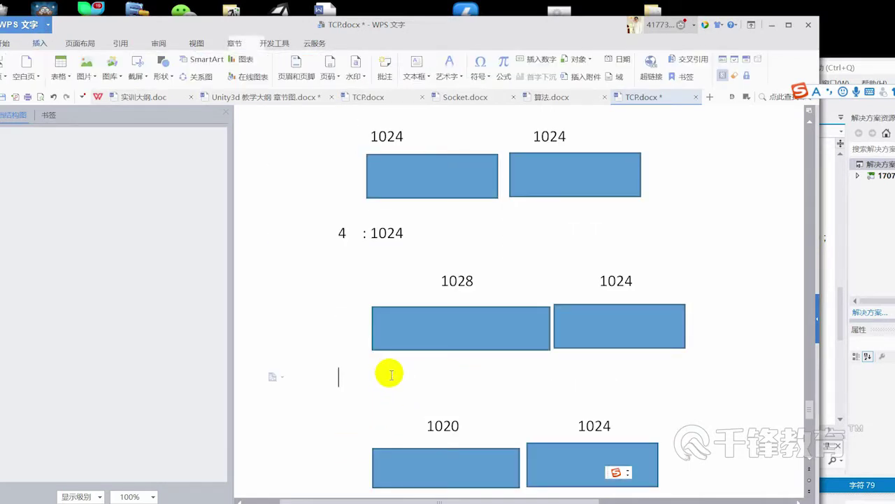
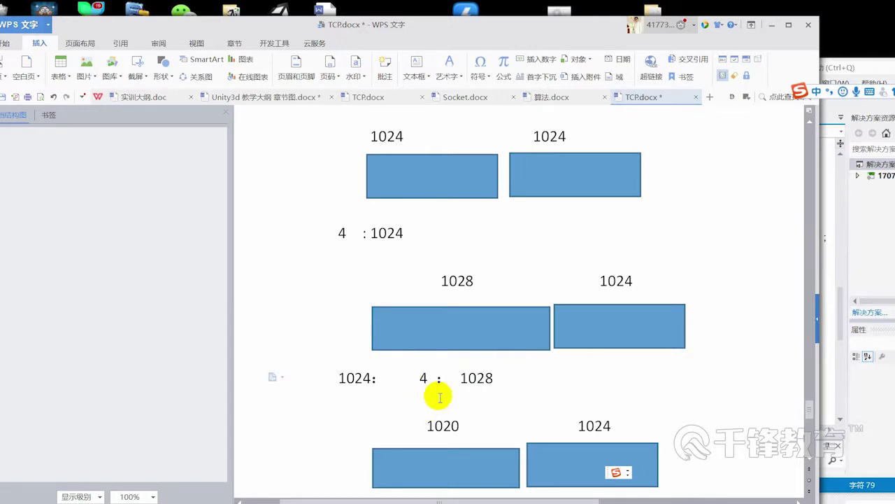
Nudge the right 1024 box slightly rightward beside the wide 1028 box
{"action": "left_click_drag", "start_coordinate": [459, 376], "coordinate": [500, 379]}
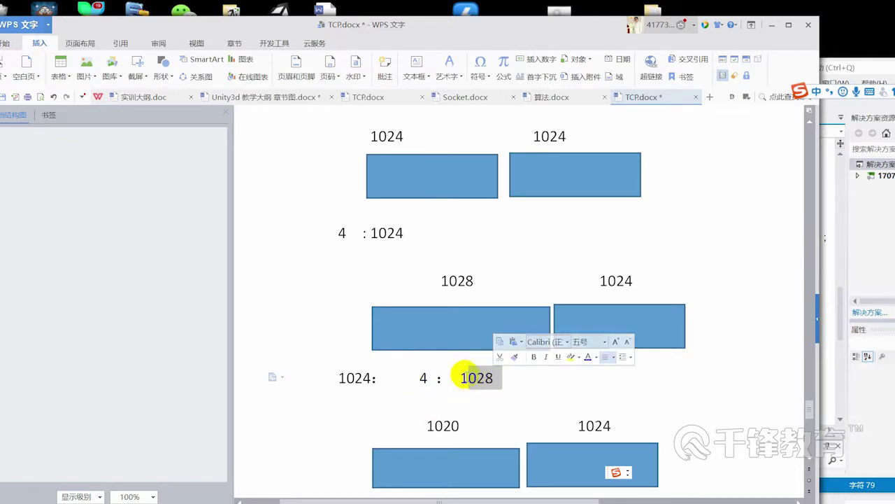
{"action": "left_click", "coordinate": [469, 339]}
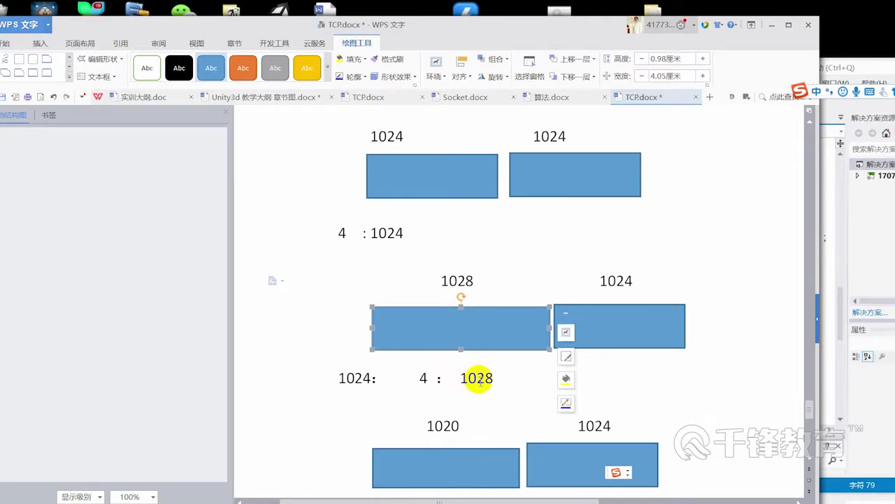
{"action": "left_click", "coordinate": [469, 352]}
{"action": "left_click", "coordinate": [501, 342]}
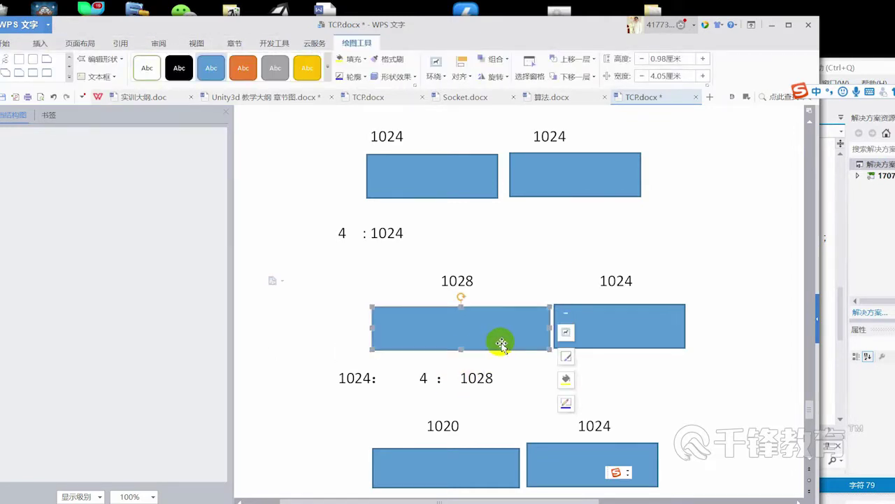
{"action": "left_click", "coordinate": [504, 379]}
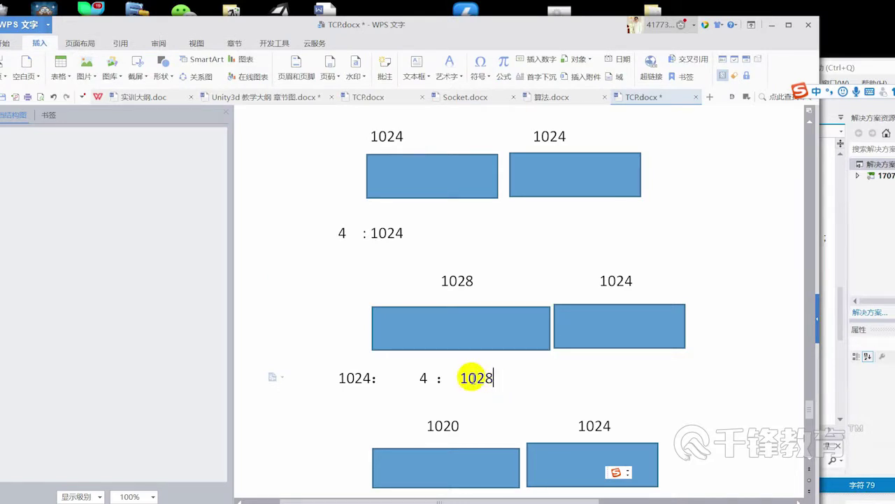
{"action": "left_click_drag", "start_coordinate": [600, 347], "coordinate": [606, 346]}
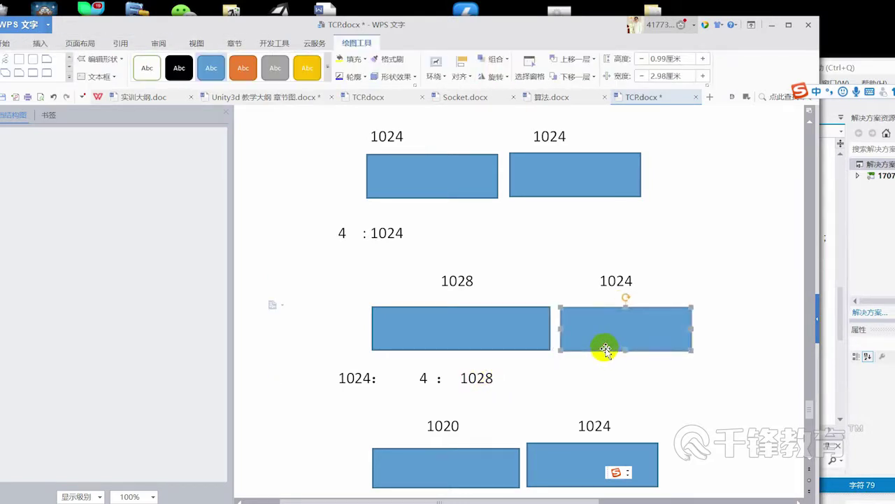
{"action": "left_click", "coordinate": [524, 332]}
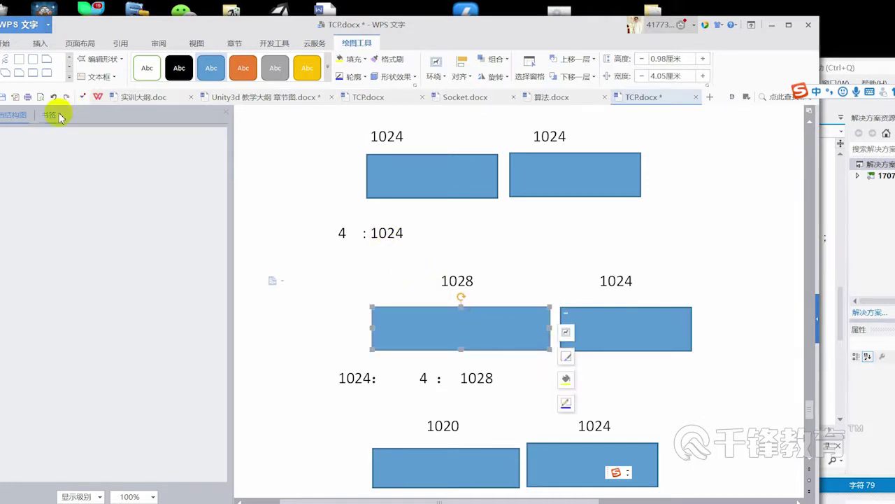
Add two blank lines after 1028 and move the 1020 box back level with its 1024 box
{"action": "scroll", "coordinate": [482, 316], "scroll_direction": "down", "scroll_amount": 1}
{"action": "left_click", "coordinate": [517, 341]}
{"action": "key", "text": "Return"}
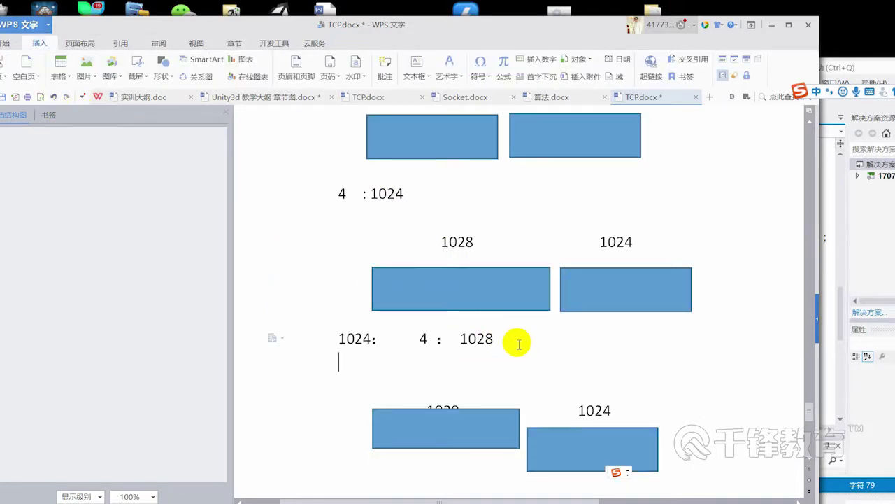
{"action": "key", "text": "Return"}
{"action": "left_click", "coordinate": [456, 447]}
{"action": "mouse_move", "coordinate": [456, 451]}
{"action": "left_mouse_down"}
{"action": "mouse_move", "coordinate": [458, 500]}
{"action": "mouse_move", "coordinate": [455, 414]}
{"action": "left_mouse_up"}
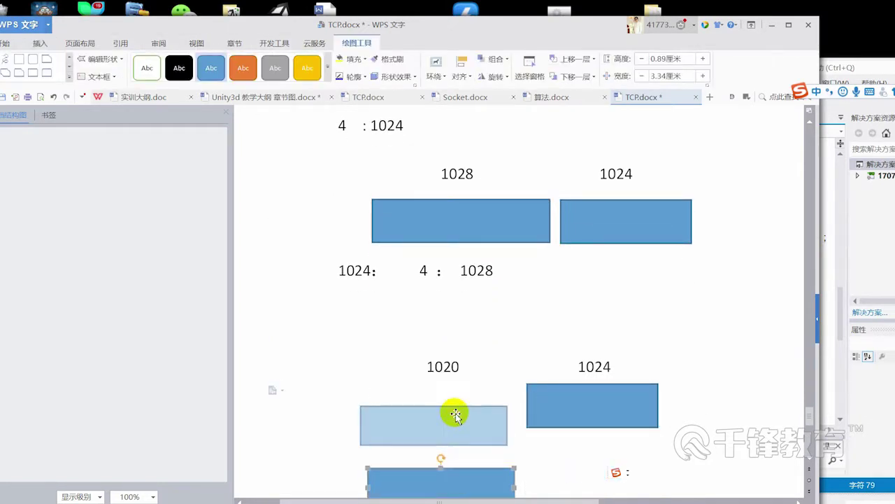
Draw a rounded rectangle under the 1028 line and label it 1024
{"action": "left_click", "coordinate": [69, 73]}
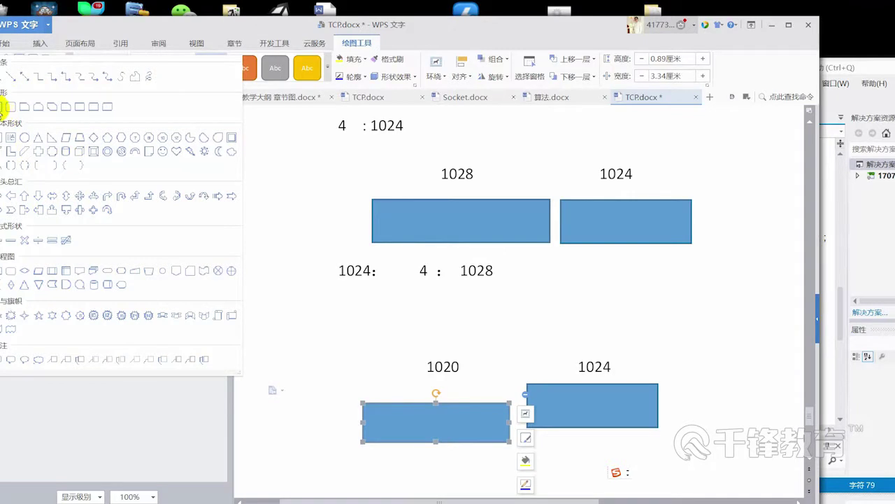
{"action": "left_click", "coordinate": [10, 112]}
{"action": "left_click_drag", "start_coordinate": [376, 301], "coordinate": [505, 334]}
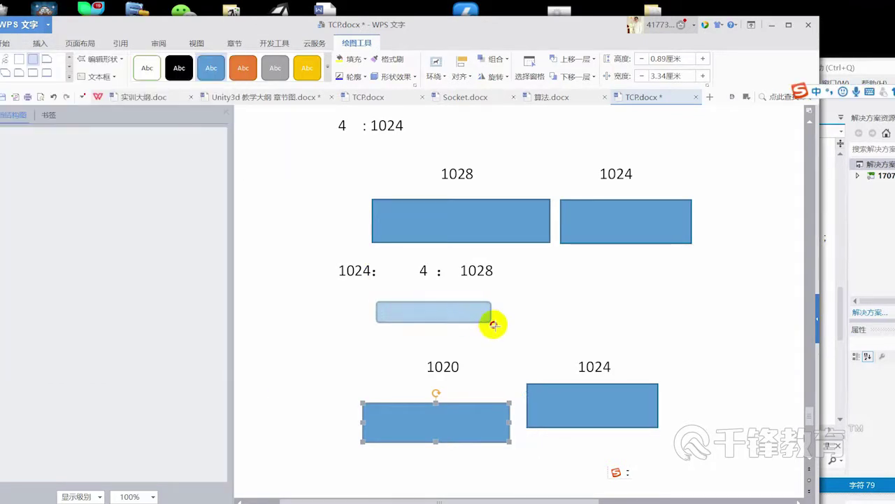
{"action": "right_click", "coordinate": [455, 320]}
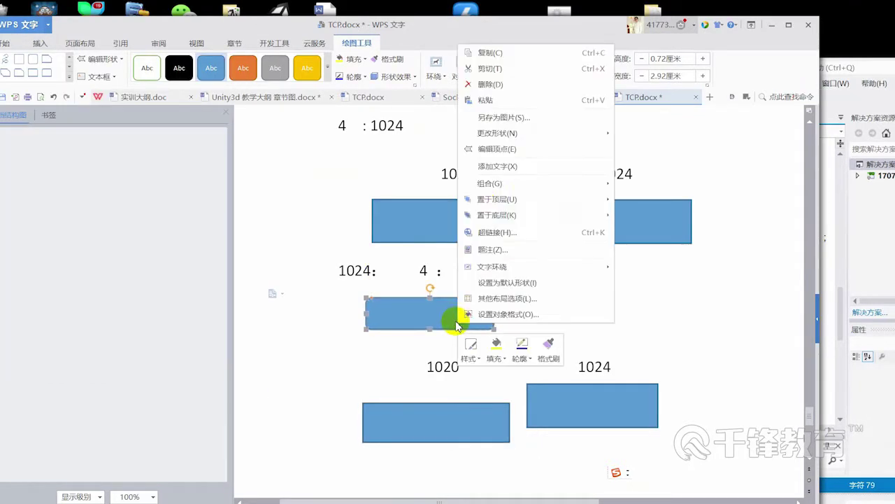
{"action": "left_click", "coordinate": [492, 183]}
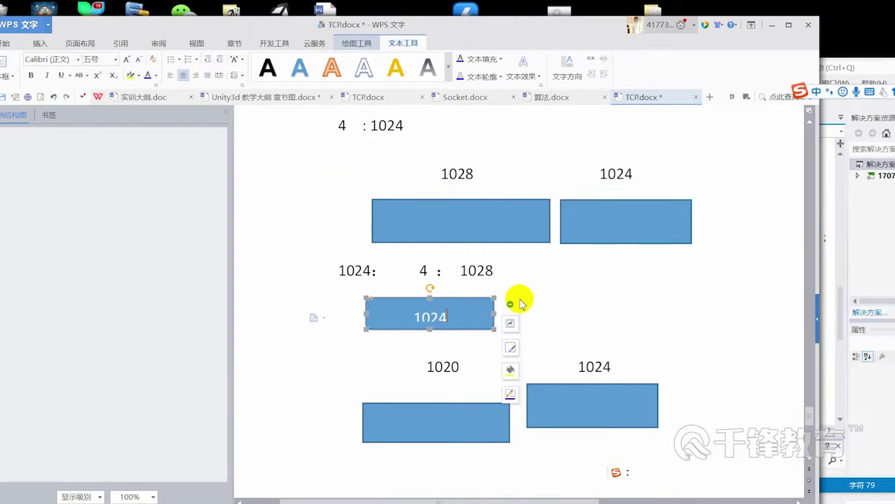
{"action": "left_click_drag", "start_coordinate": [493, 328], "coordinate": [494, 334]}
Duplicate the rounded 1024 box to its right
{"action": "left_click", "coordinate": [492, 232]}
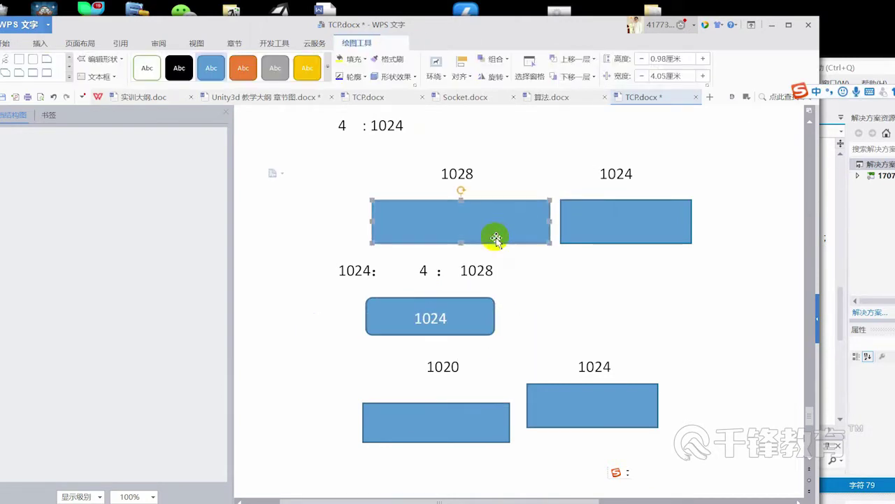
{"action": "left_click", "coordinate": [493, 333], "text": "shift"}
{"action": "left_click_drag", "start_coordinate": [495, 334], "coordinate": [620, 334]}
{"action": "left_click", "coordinate": [534, 334]}
{"action": "left_click", "coordinate": [483, 332]}
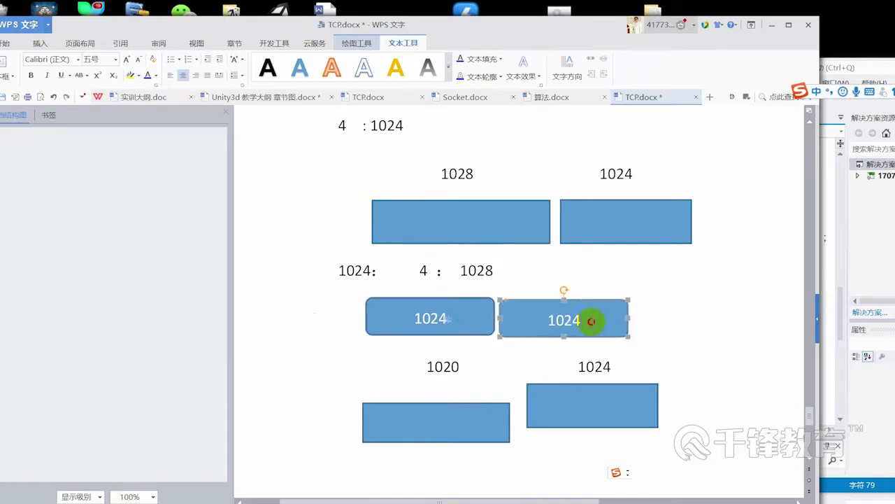
{"action": "left_click", "coordinate": [591, 323]}
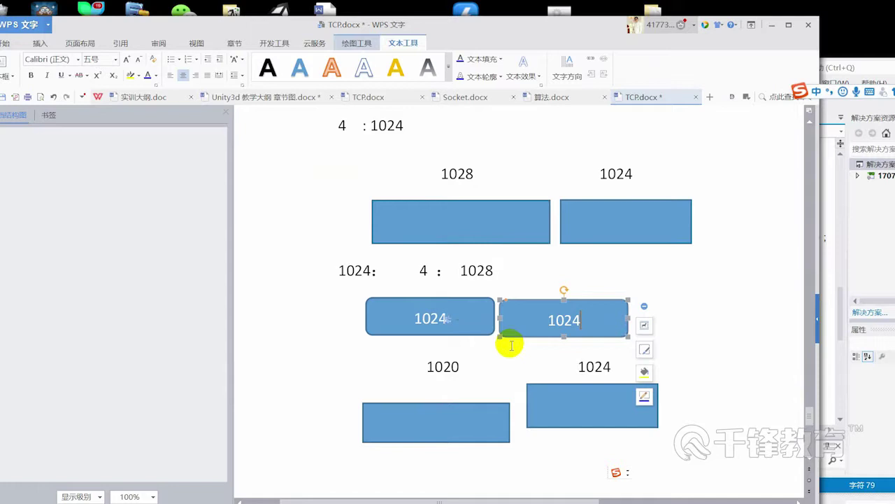
{"action": "scroll", "coordinate": [511, 345], "scroll_direction": "down", "scroll_amount": 1}
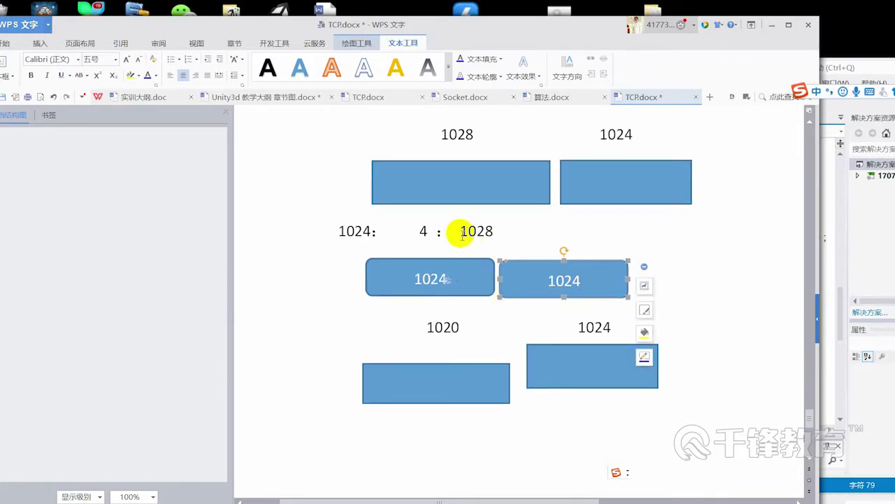
{"action": "left_click_drag", "start_coordinate": [462, 232], "coordinate": [519, 233]}
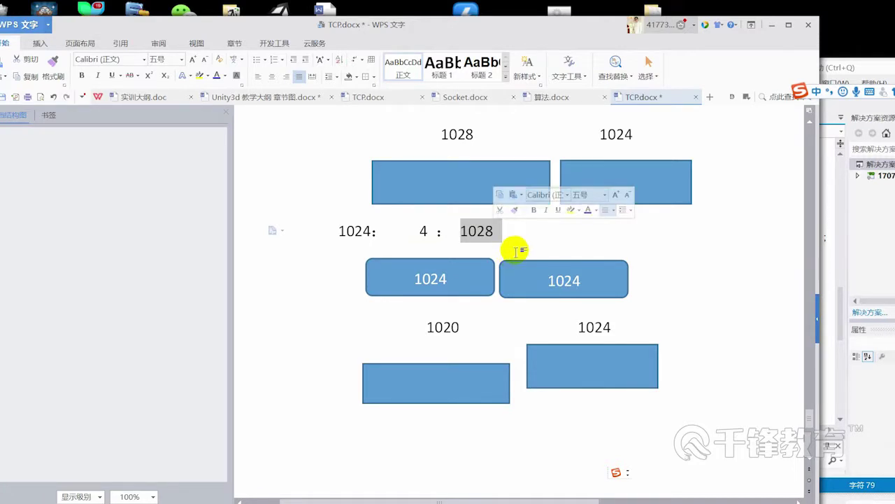
Select the rounded 1024 boxes and the '1024: 4 : 1028' line to check their positions
{"action": "left_click", "coordinate": [531, 282]}
{"action": "left_click", "coordinate": [536, 292]}
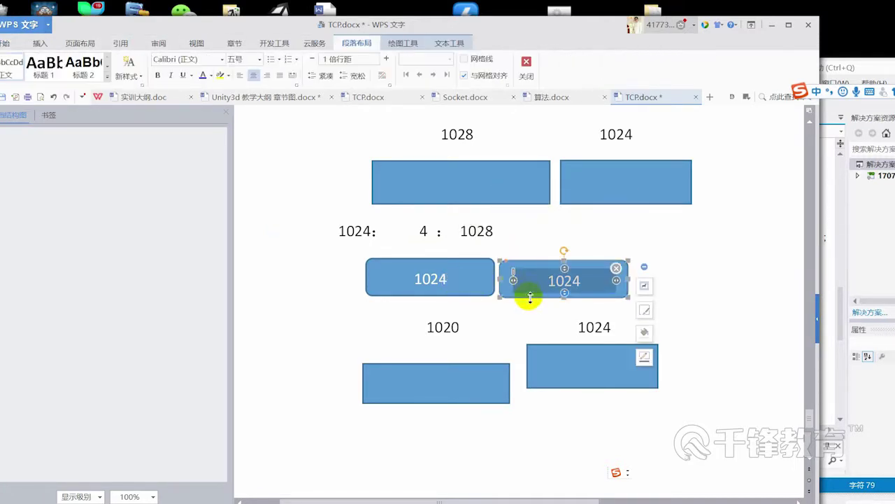
{"action": "left_click", "coordinate": [456, 288]}
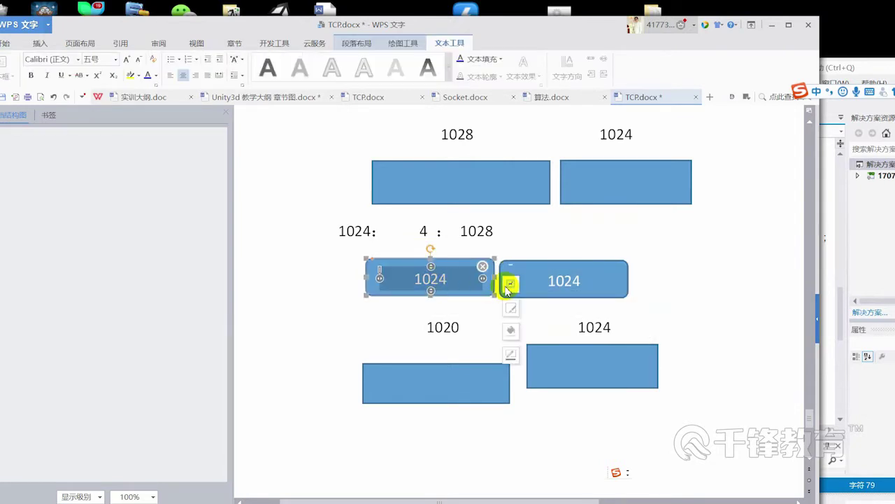
{"action": "left_click", "coordinate": [502, 233]}
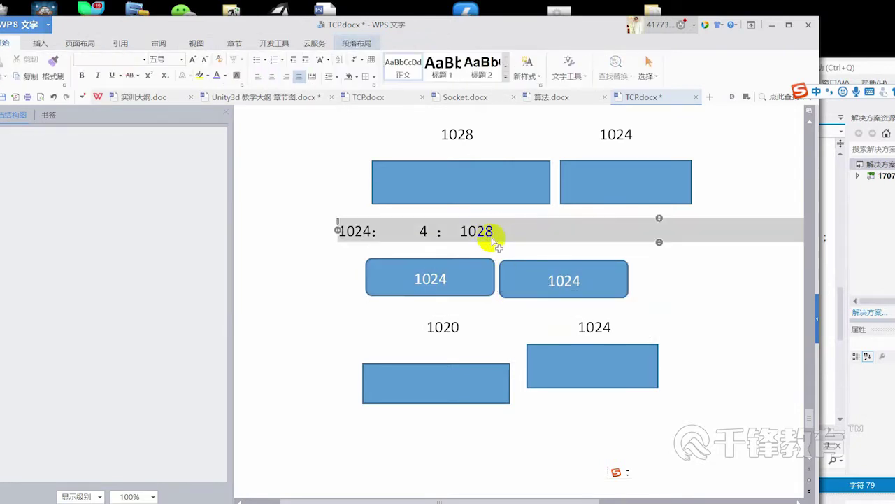
{"action": "right_click", "coordinate": [494, 260]}
{"action": "right_click", "coordinate": [279, 294]}
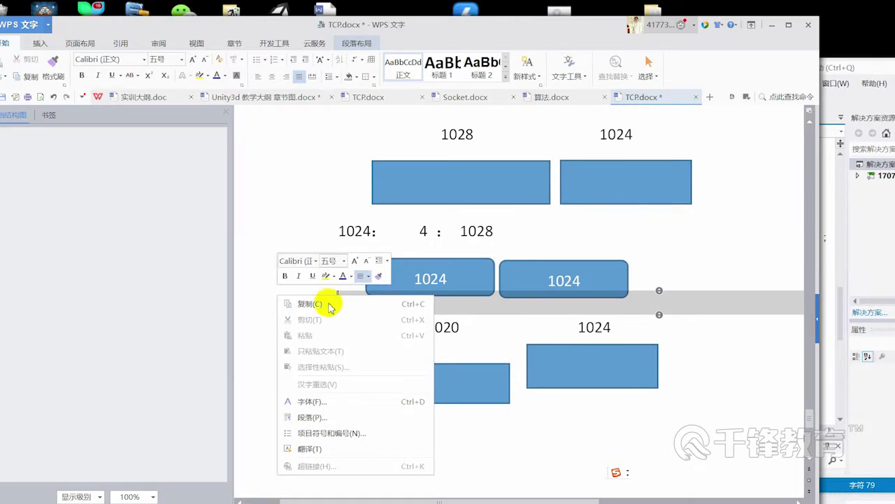
{"action": "left_click", "coordinate": [560, 262]}
{"action": "left_click", "coordinate": [472, 290]}
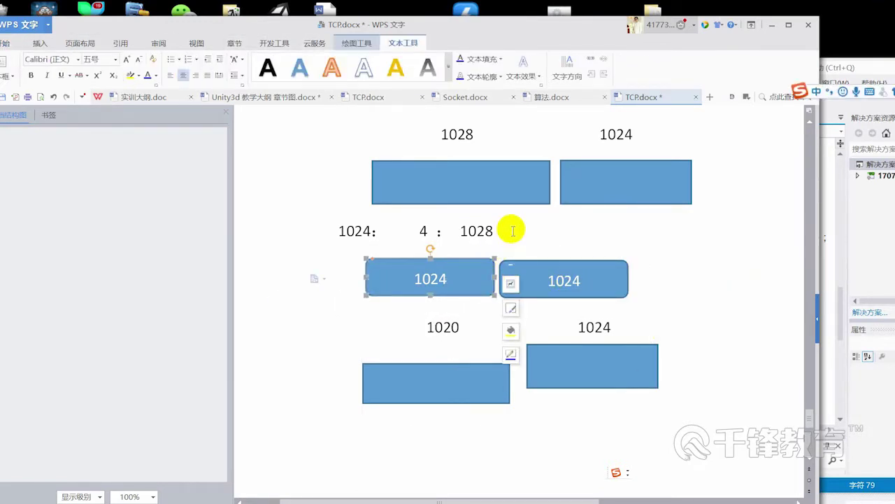
Move the right rounded 1024 box slightly up and right
{"action": "left_click", "coordinate": [456, 279]}
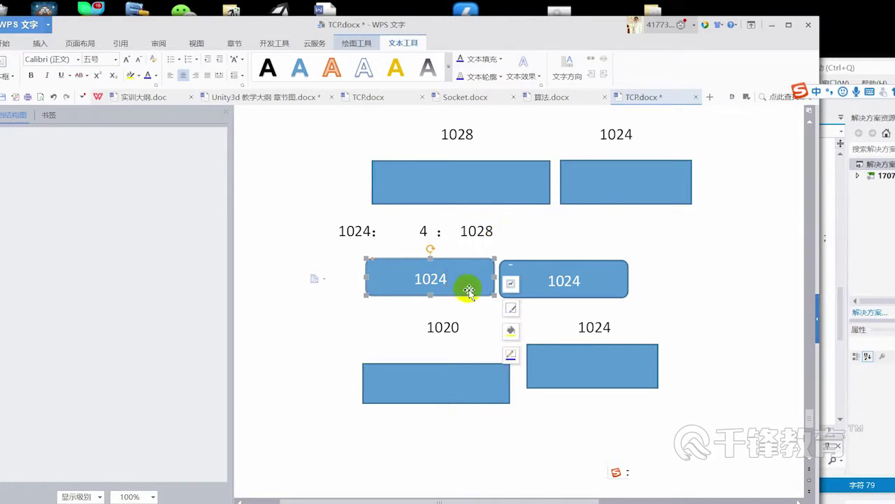
{"action": "left_click", "coordinate": [552, 283]}
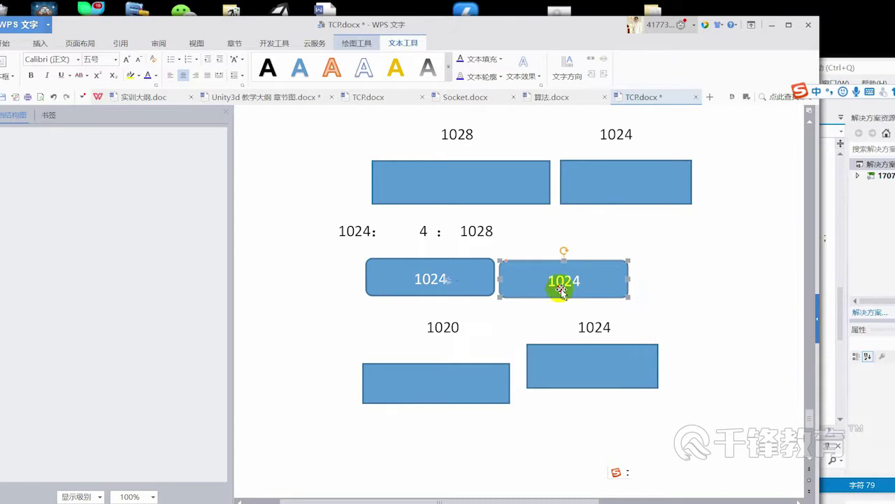
{"action": "left_click_drag", "start_coordinate": [564, 282], "coordinate": [568, 276]}
{"action": "left_click_drag", "start_coordinate": [468, 232], "coordinate": [498, 232]}
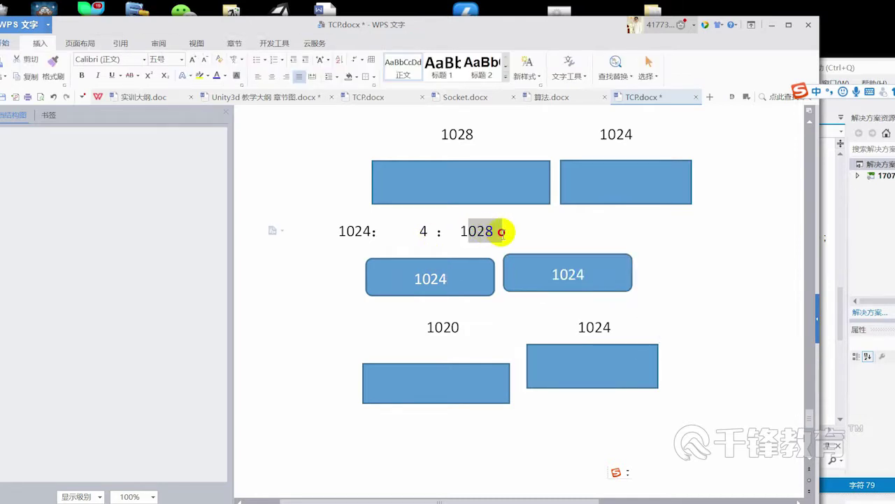
{"action": "left_click", "coordinate": [478, 286]}
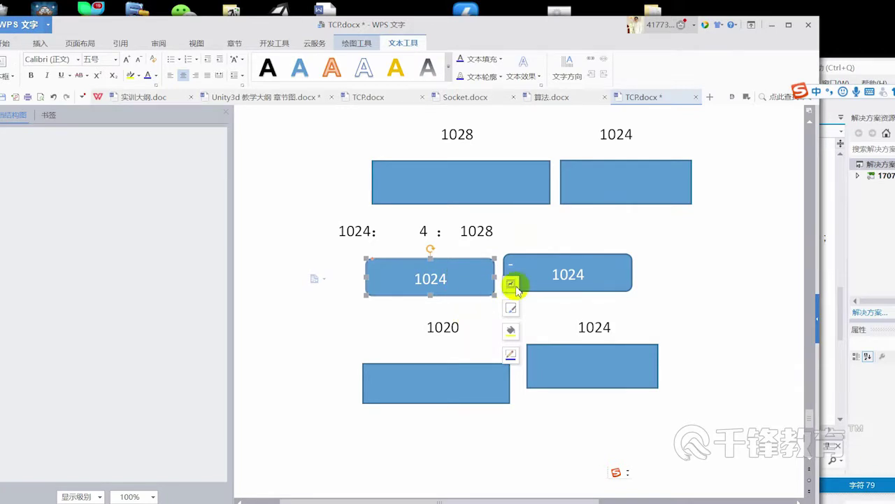
{"action": "left_click", "coordinate": [539, 281]}
{"action": "left_click", "coordinate": [40, 44]}
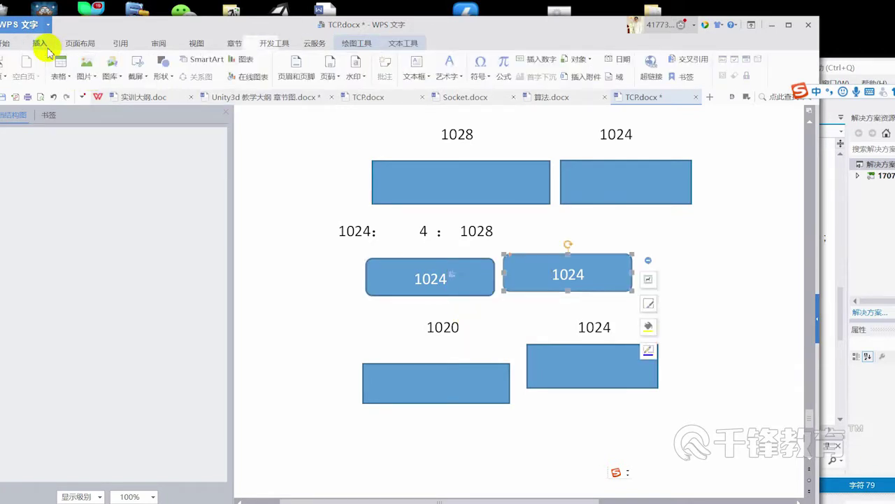
Draw a pinkish-red vertical line at the left edge of the right 1024 box
{"action": "left_click", "coordinate": [161, 68]}
{"action": "left_click", "coordinate": [180, 211]}
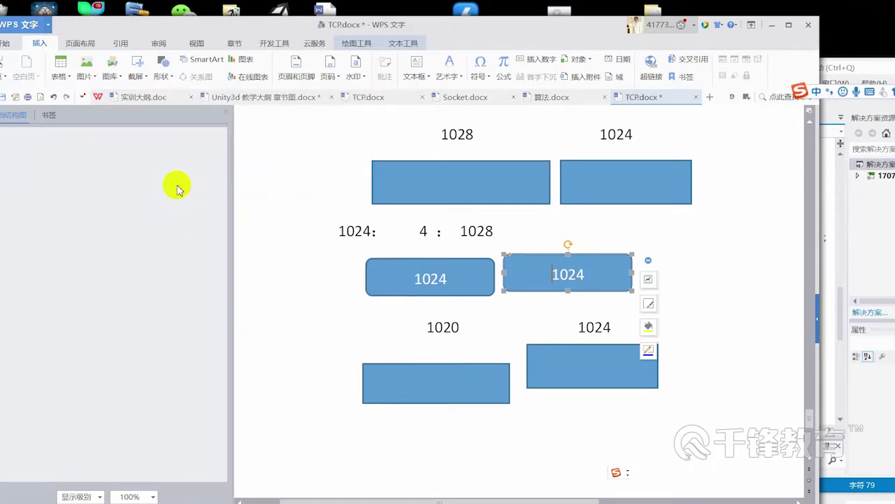
{"action": "left_click", "coordinate": [161, 68]}
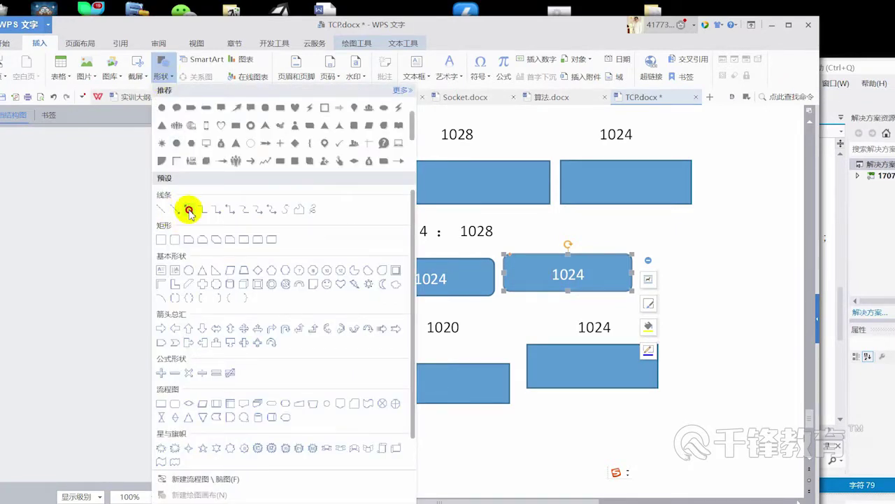
{"action": "left_click", "coordinate": [187, 209]}
{"action": "left_click_drag", "start_coordinate": [526, 257], "coordinate": [525, 297]}
{"action": "mouse_move", "coordinate": [525, 276]}
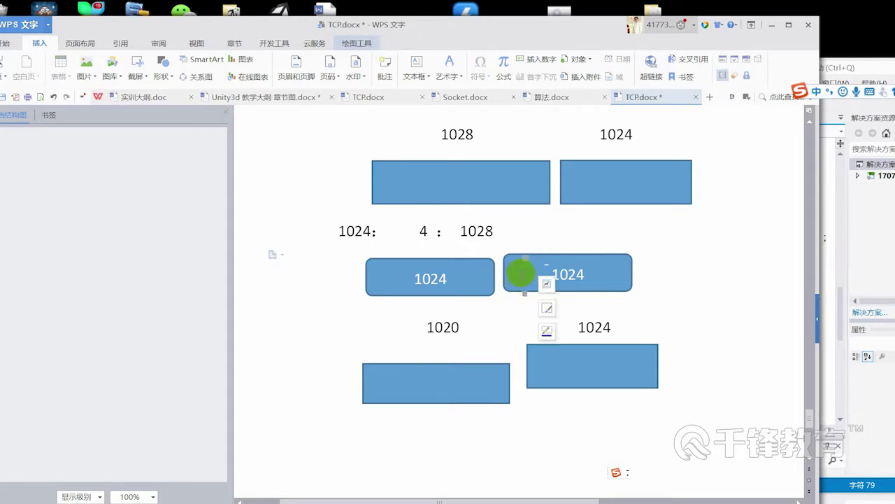
{"action": "left_click", "coordinate": [13, 43]}
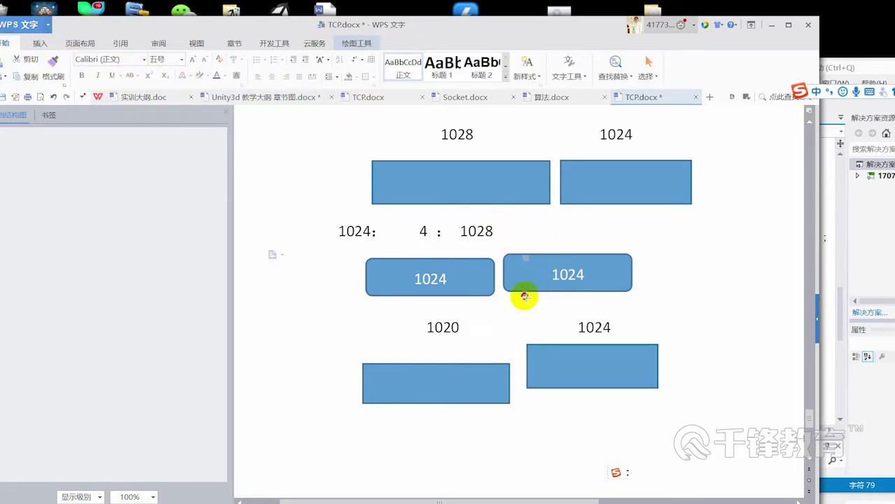
{"action": "left_click", "coordinate": [547, 331]}
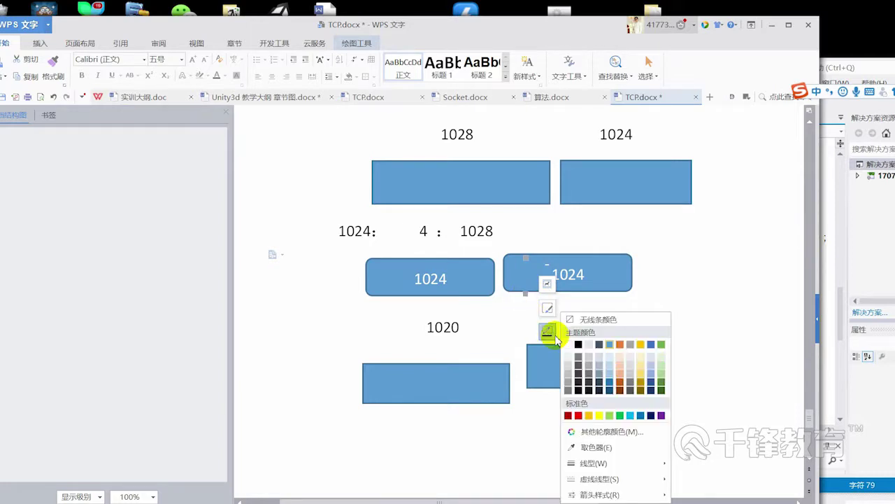
{"action": "left_click", "coordinate": [623, 344]}
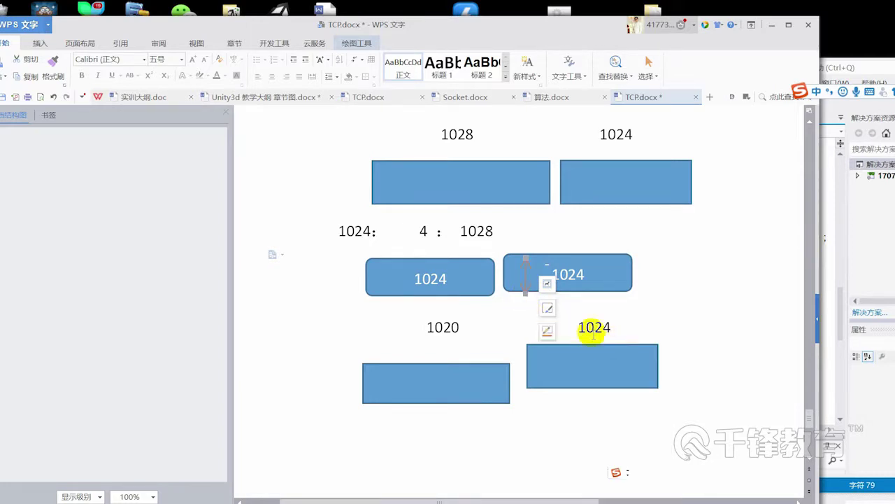
{"action": "left_click", "coordinate": [532, 280]}
Add a blank line below the rounded 1024 boxes
{"action": "left_click", "coordinate": [466, 310]}
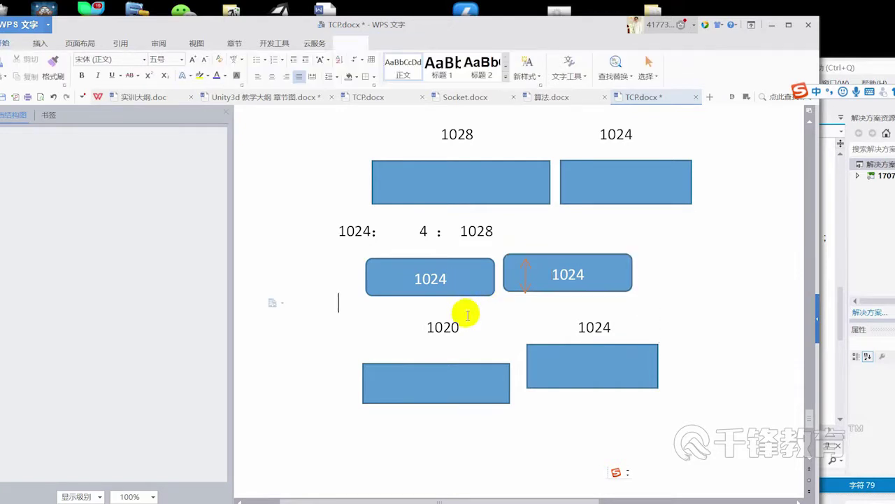
{"action": "left_click", "coordinate": [514, 233]}
{"action": "key", "text": "Return"}
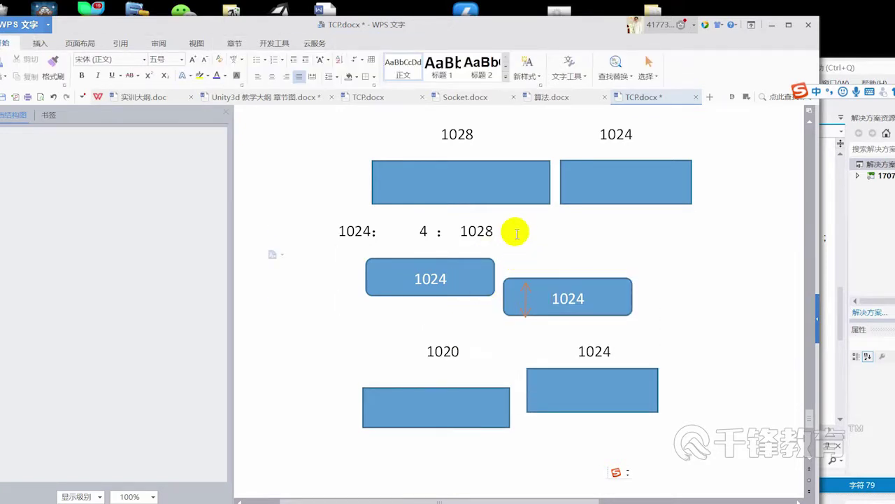
{"action": "key", "text": "BackSpace"}
{"action": "left_click", "coordinate": [464, 310]}
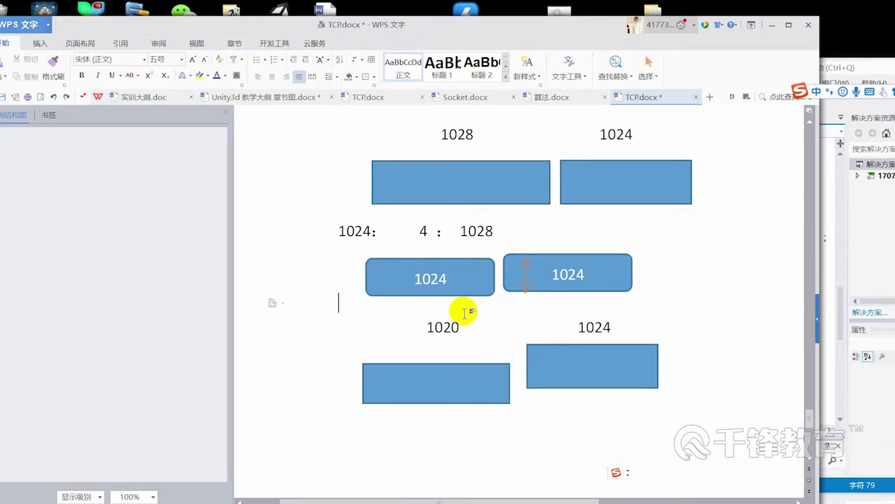
{"action": "key", "text": "Return"}
{"action": "key", "text": "Return"}
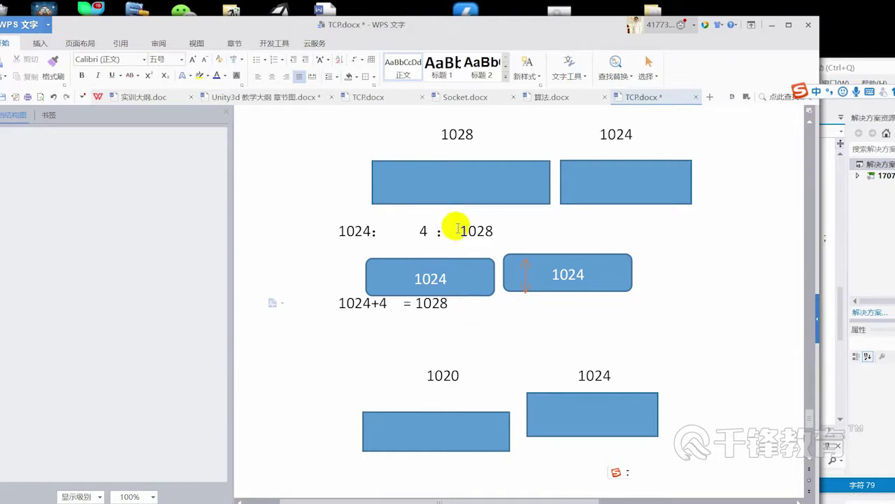
Delete the stray 1020 after '1024+4 = 1028'
{"action": "left_click", "coordinate": [481, 202]}
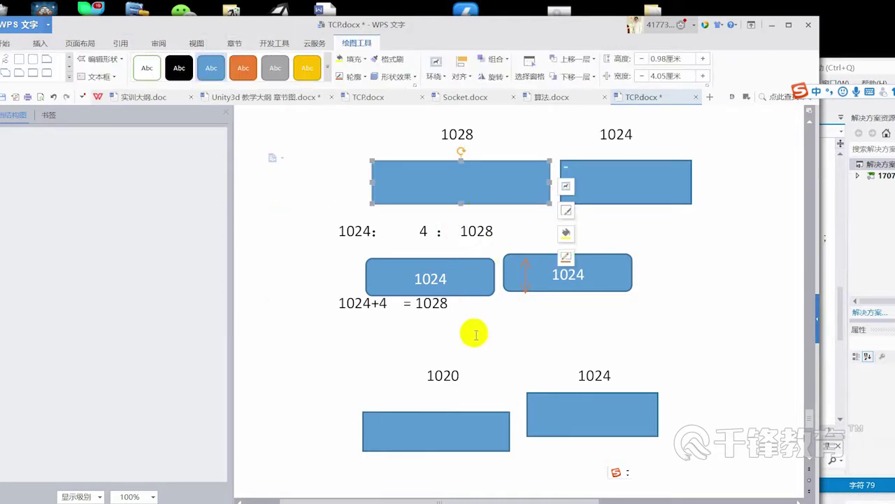
{"action": "left_click", "coordinate": [489, 313]}
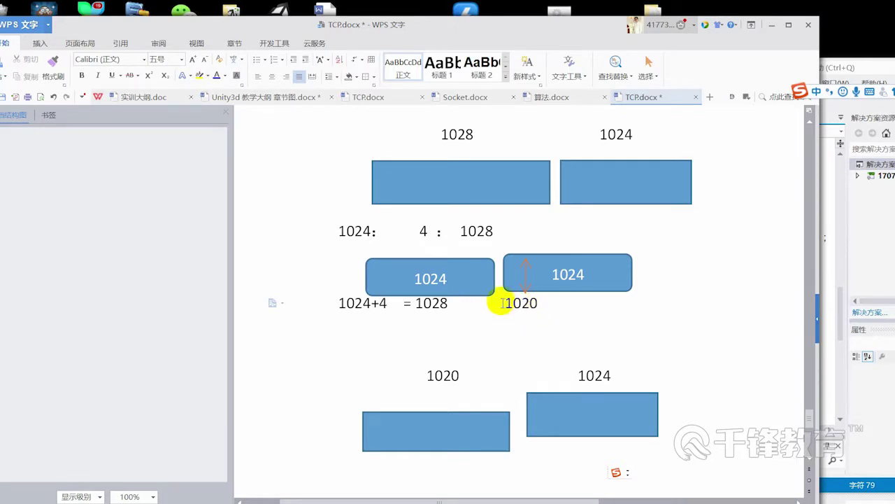
{"action": "left_click_drag", "start_coordinate": [502, 303], "coordinate": [552, 302]}
{"action": "key", "text": "Delete"}
Start the '1020： 4 ：' line below '1024+4 = 1028', using Tab for spacing
{"action": "left_click", "coordinate": [493, 320]}
{"action": "key", "text": "Return"}
{"action": "key", "text": "Return"}
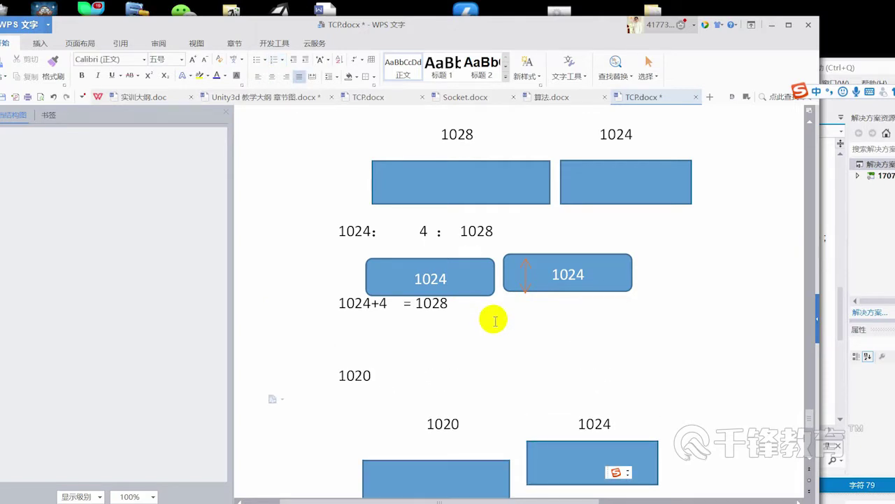
{"action": "key", "text": "Delete"}
{"action": "type", "text": "："}
{"action": "key", "text": "Tab"}
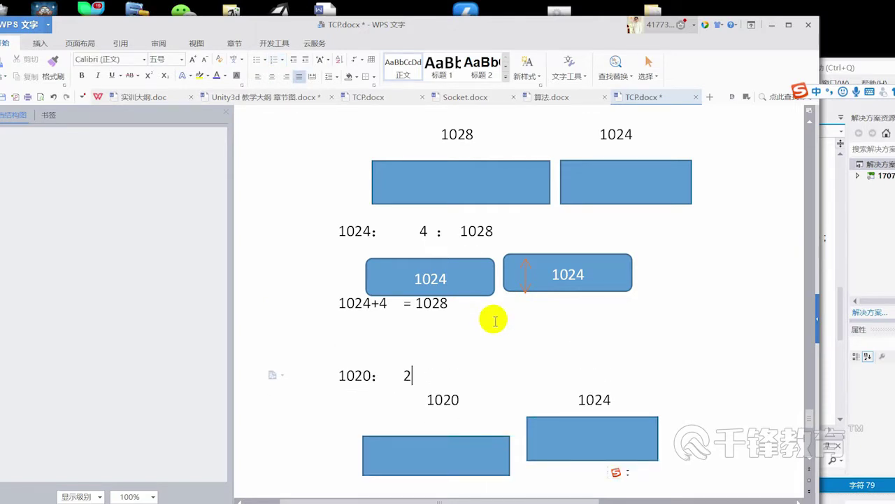
{"action": "type", "text": "："}
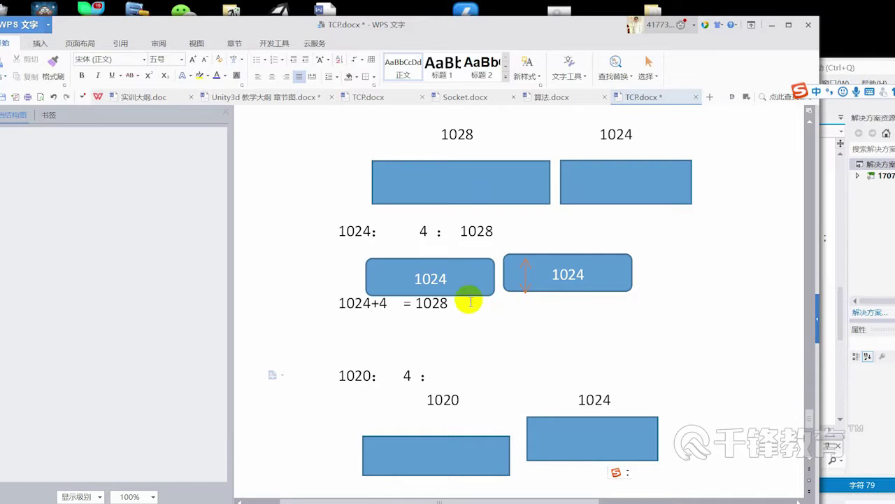
Add a blank line below the '1020： 4 ：' line
{"action": "left_click", "coordinate": [622, 171]}
{"action": "left_click", "coordinate": [455, 392]}
{"action": "left_click", "coordinate": [463, 380]}
{"action": "key", "text": "Return"}
{"action": "left_click", "coordinate": [467, 367]}
{"action": "left_click", "coordinate": [591, 287]}
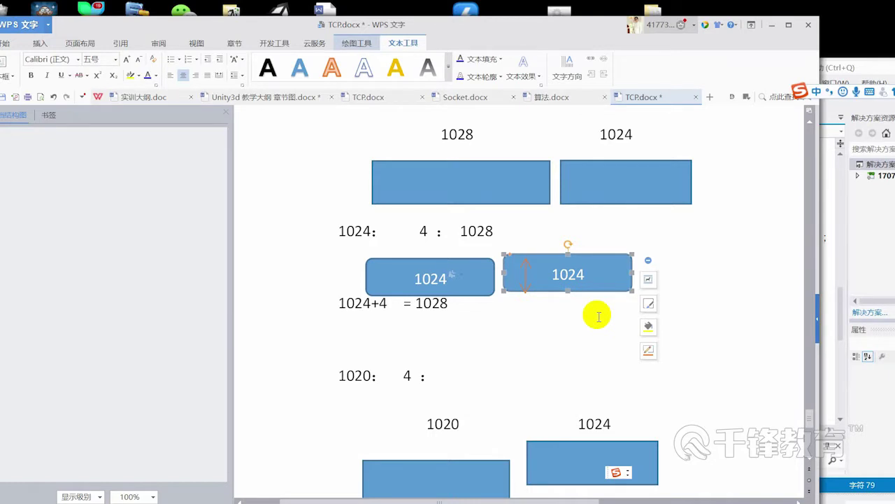
{"action": "left_click", "coordinate": [661, 143]}
{"action": "type", "text": "1010"}
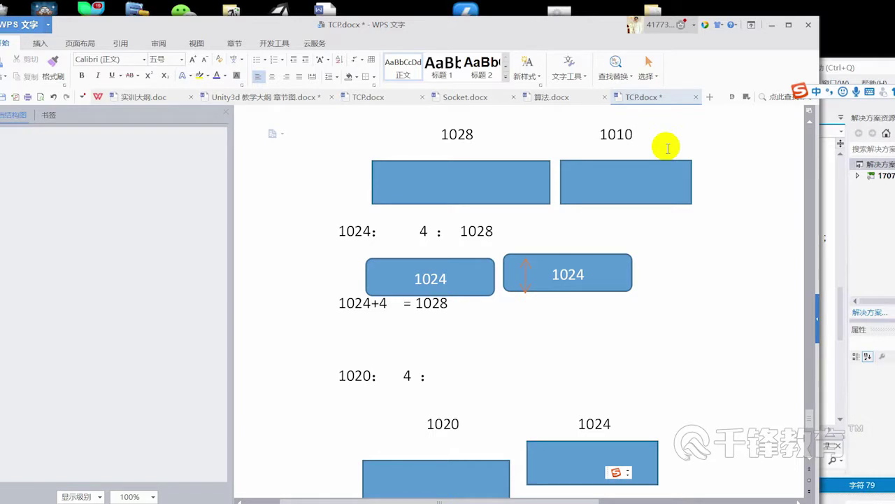
Complete the line as '1020： 4 ： 1010'
{"action": "left_click_drag", "start_coordinate": [341, 375], "coordinate": [421, 375]}
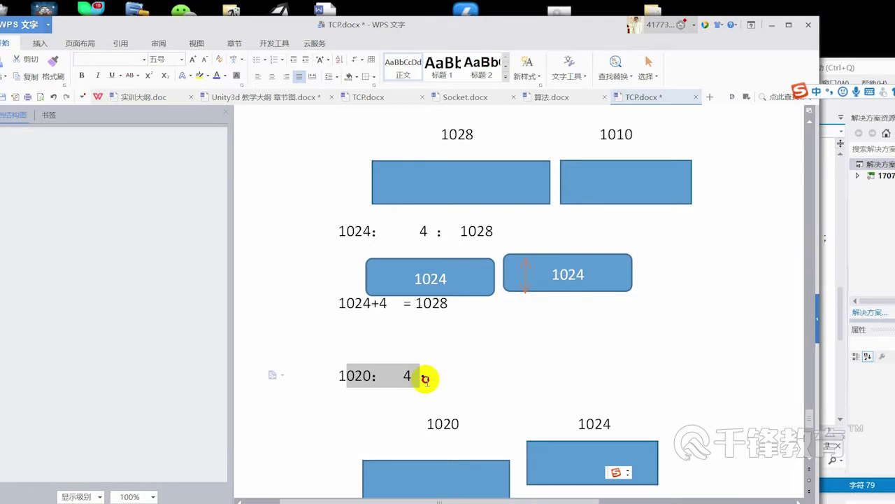
{"action": "left_click", "coordinate": [565, 280]}
{"action": "left_click", "coordinate": [444, 289]}
{"action": "left_click", "coordinate": [437, 376]}
{"action": "left_click", "coordinate": [300, 379]}
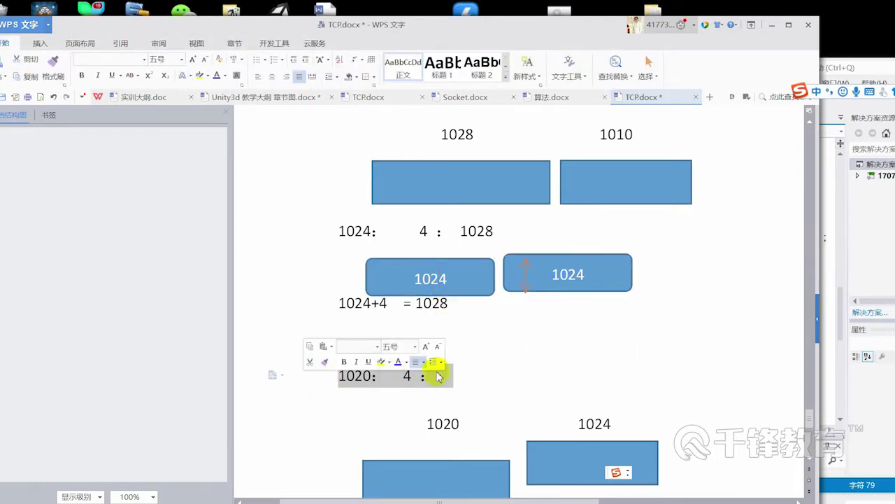
{"action": "left_click", "coordinate": [491, 377]}
{"action": "type", "text": "010    10"}
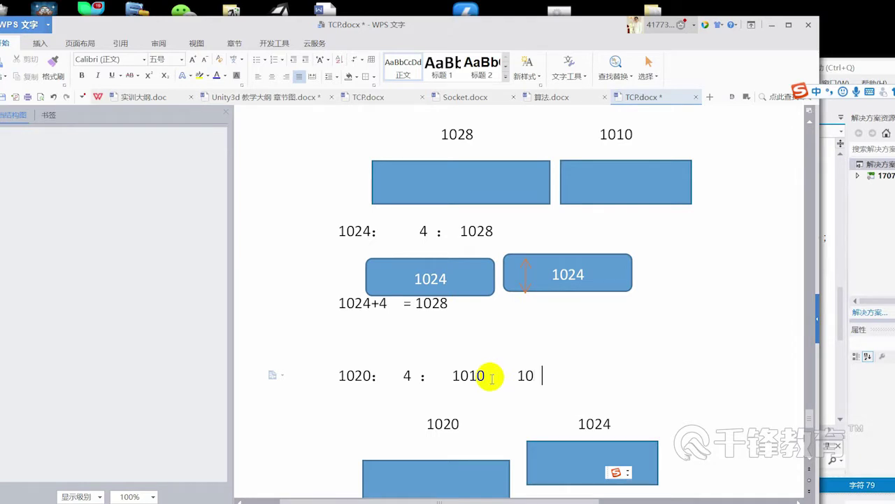
{"action": "left_click", "coordinate": [518, 377]}
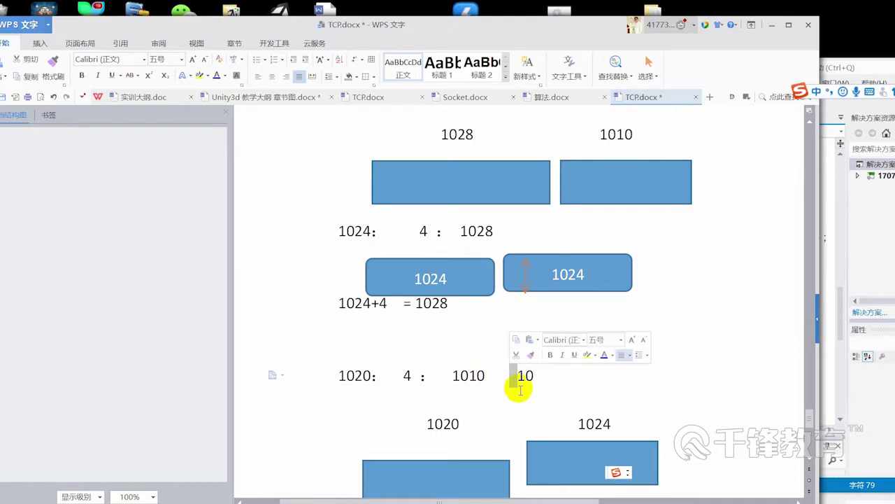
{"action": "left_click", "coordinate": [564, 375], "text": "shift"}
{"action": "key", "text": "BackSpace"}
Add the line '10 4 ： 1024' and write 1024 beside the top 1010 label
{"action": "key", "text": "Return"}
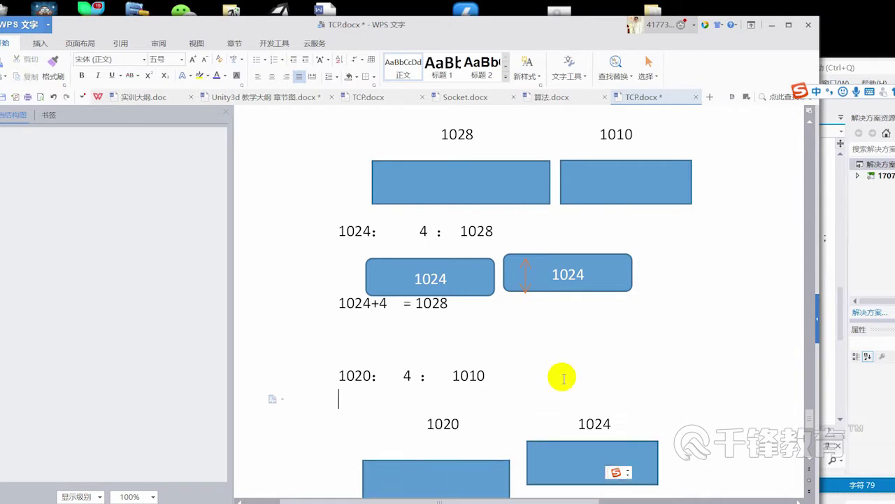
{"action": "key", "text": "Return"}
{"action": "type", "text": "10"}
{"action": "key", "text": "Return"}
{"action": "left_click", "coordinate": [437, 424]}
{"action": "type", "text": ":"}
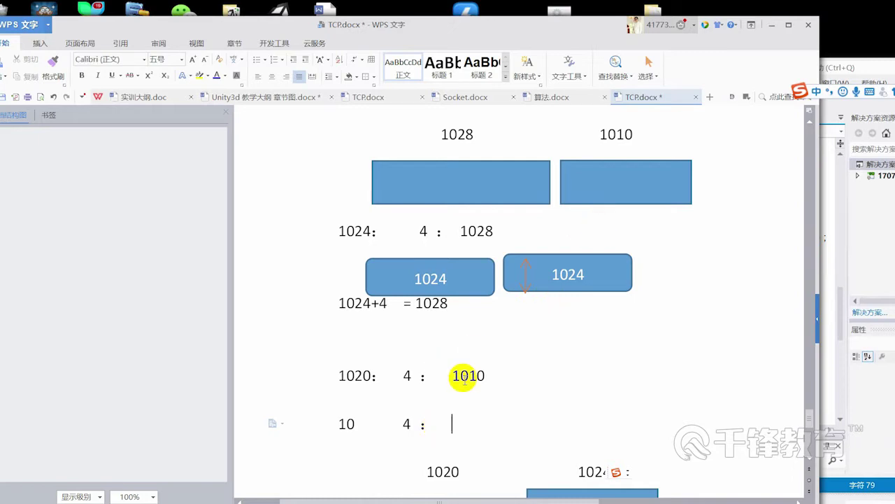
{"action": "left_click", "coordinate": [699, 137]}
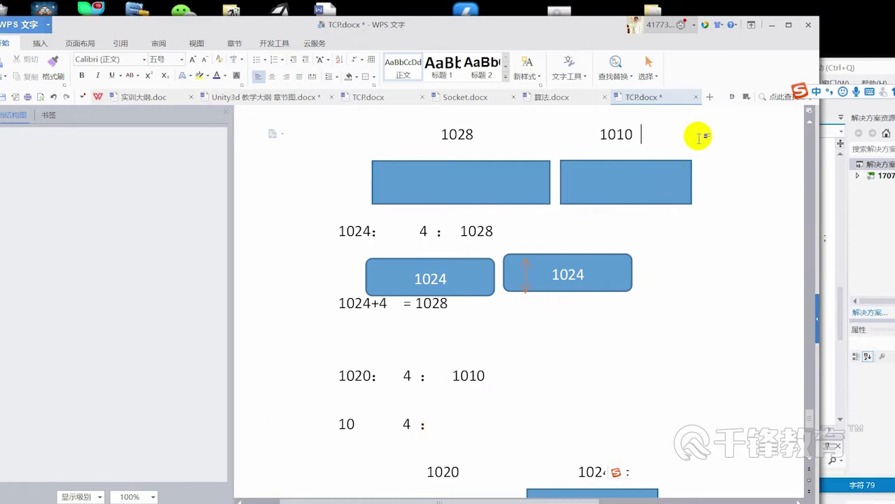
{"action": "type", "text": "1024"}
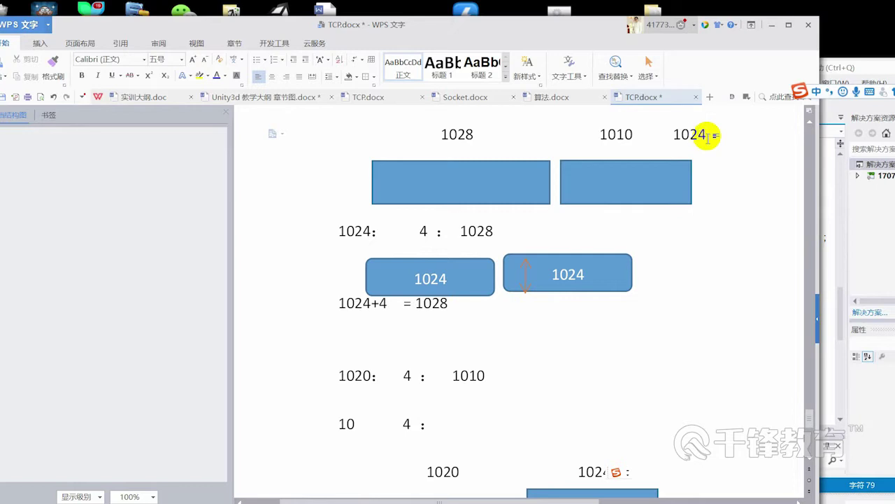
{"action": "left_click", "coordinate": [405, 424]}
{"action": "left_click_drag", "start_coordinate": [408, 424], "coordinate": [480, 428]}
{"action": "left_click", "coordinate": [457, 423]}
{"action": "type", "text": "1024"}
{"action": "left_click_drag", "start_coordinate": [355, 423], "coordinate": [346, 437]}
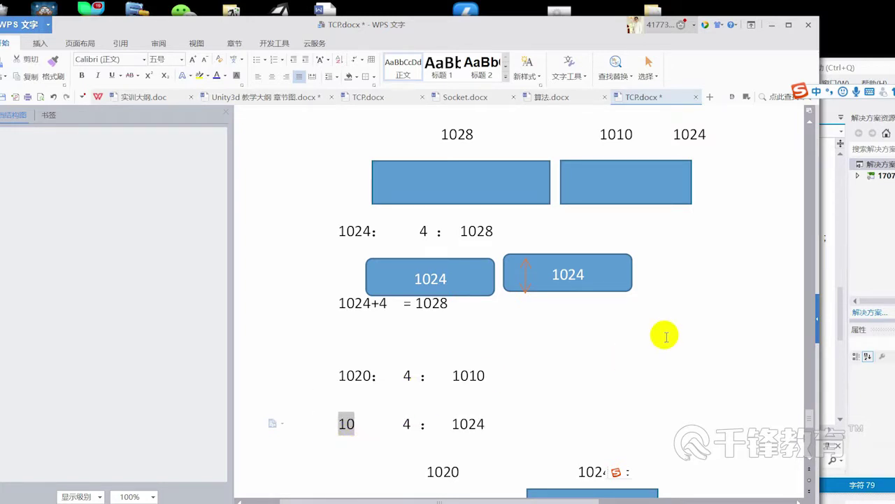
Select the 1024, 1028 and 1010 boxes to compare their alignment
{"action": "scroll", "coordinate": [596, 403], "scroll_direction": "down", "scroll_amount": 1}
{"action": "left_click", "coordinate": [544, 384]}
{"action": "scroll", "coordinate": [594, 306], "scroll_direction": "up", "scroll_amount": 1}
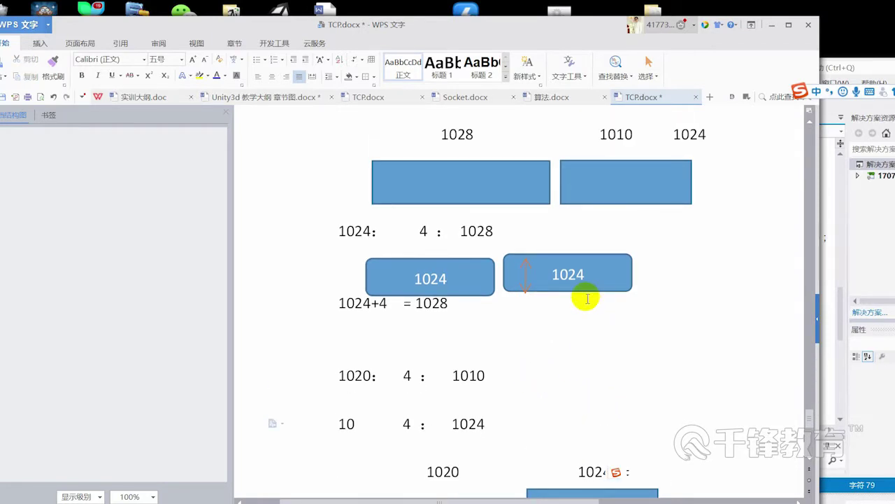
{"action": "left_click", "coordinate": [460, 284]}
{"action": "scroll", "coordinate": [580, 244], "scroll_direction": "up", "scroll_amount": 2}
{"action": "left_click", "coordinate": [502, 262]}
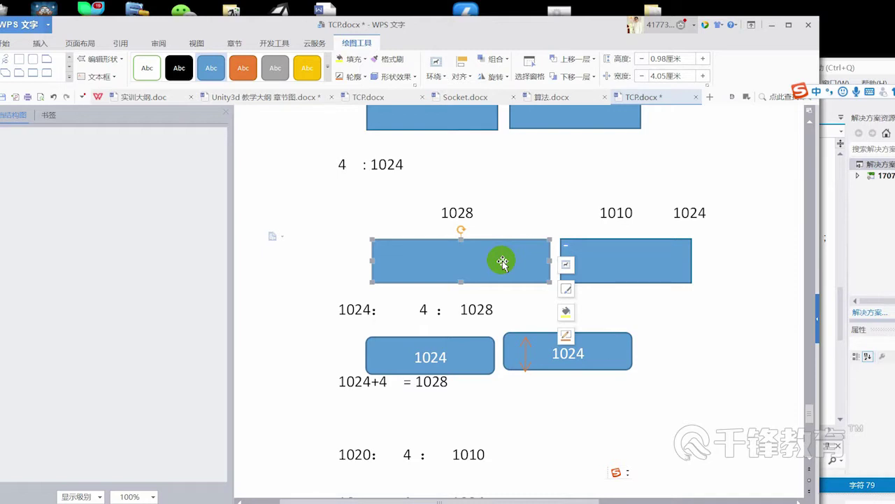
{"action": "left_click", "coordinate": [633, 274]}
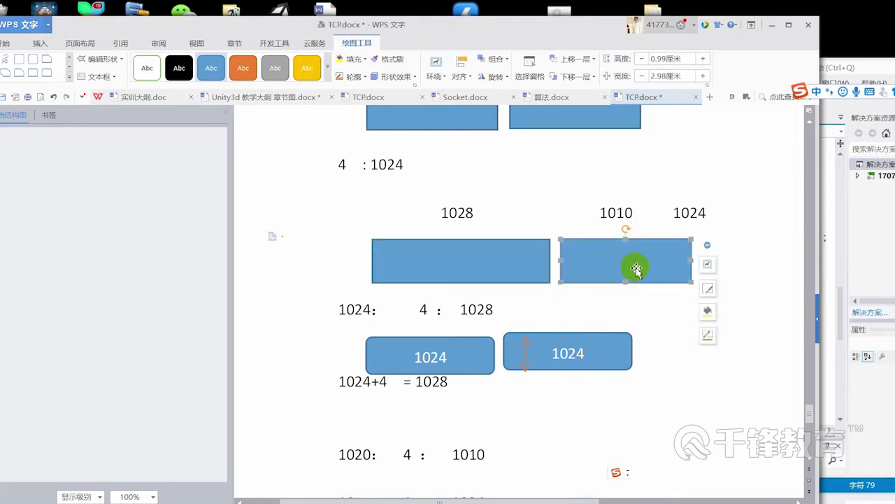
{"action": "scroll", "coordinate": [633, 270], "scroll_direction": "down", "scroll_amount": 1}
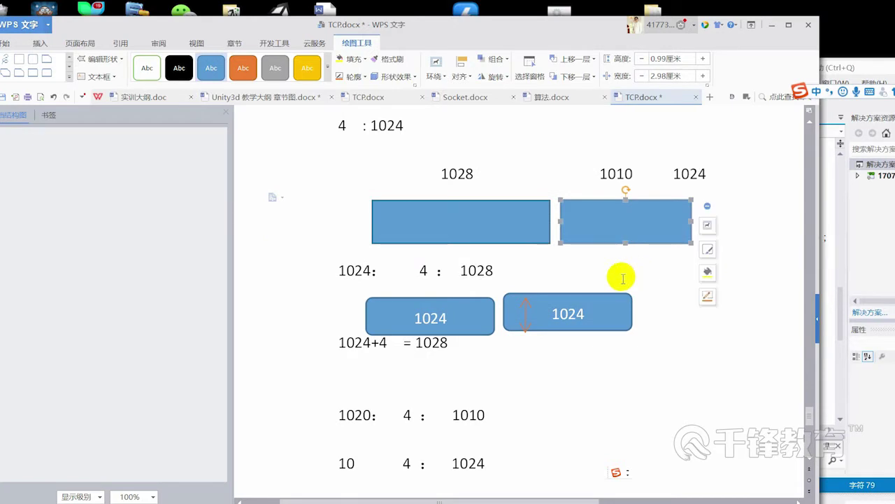
{"action": "scroll", "coordinate": [549, 388], "scroll_direction": "down", "scroll_amount": 2}
{"action": "scroll", "coordinate": [535, 381], "scroll_direction": "down", "scroll_amount": 2}
Reposition the two blue boxes under the 1020 and 1024 labels
{"action": "left_click", "coordinate": [572, 412]}
{"action": "left_click_drag", "start_coordinate": [572, 412], "coordinate": [578, 420]}
{"action": "scroll", "coordinate": [578, 418], "scroll_direction": "down", "scroll_amount": 1}
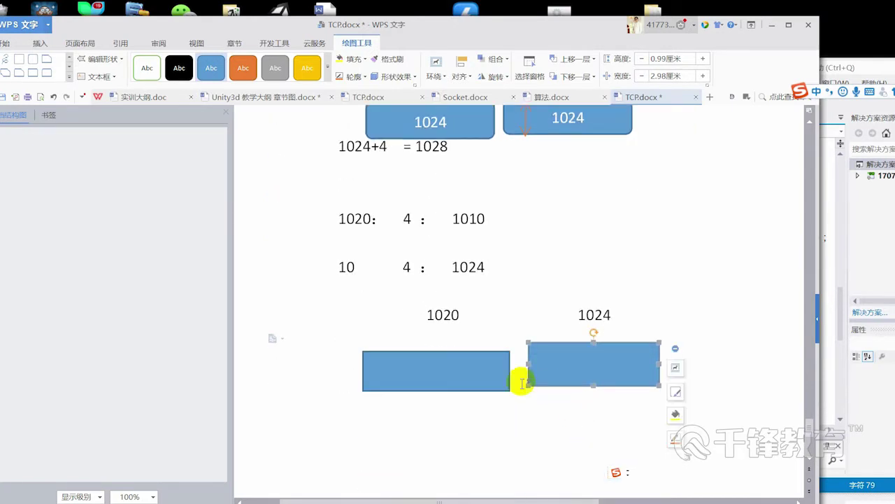
{"action": "left_click", "coordinate": [484, 382]}
{"action": "left_click_drag", "start_coordinate": [467, 378], "coordinate": [457, 376]}
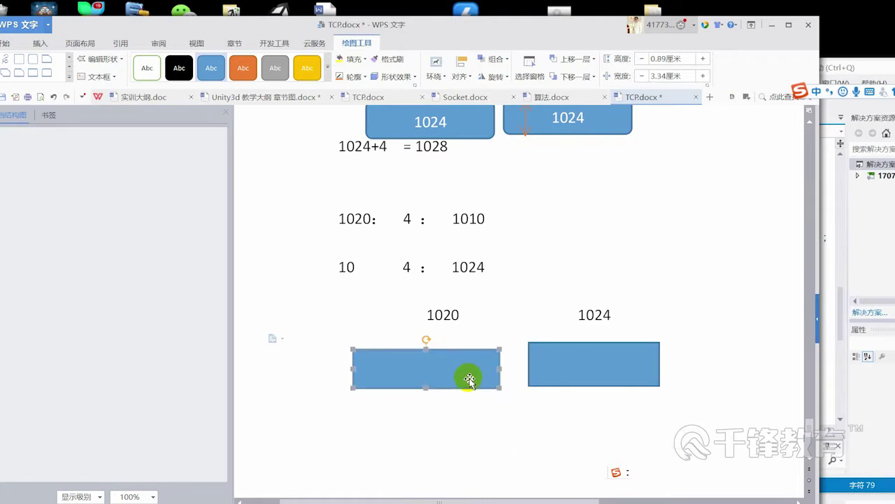
{"action": "left_click", "coordinate": [489, 316]}
Insert a blank line above the 1020/1024 box row
{"action": "left_click", "coordinate": [473, 294]}
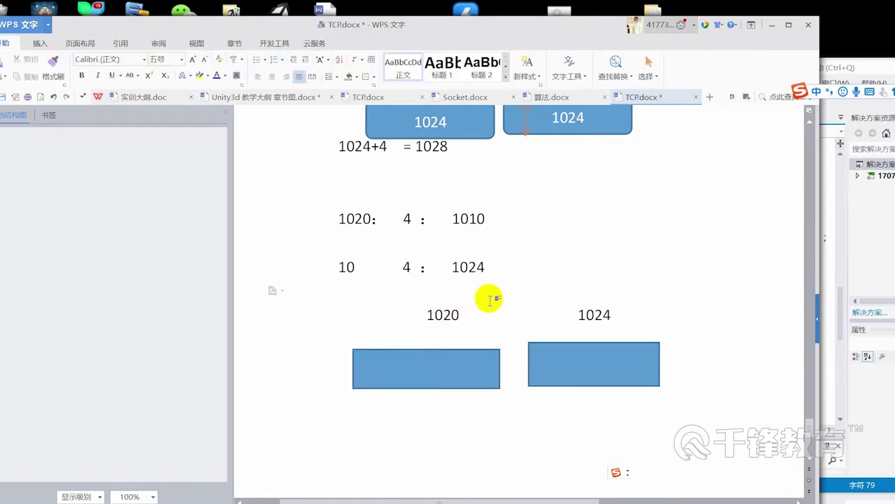
{"action": "key", "text": "Return"}
{"action": "scroll", "coordinate": [500, 350], "scroll_direction": "down", "scroll_amount": 2}
{"action": "left_click", "coordinate": [471, 372]}
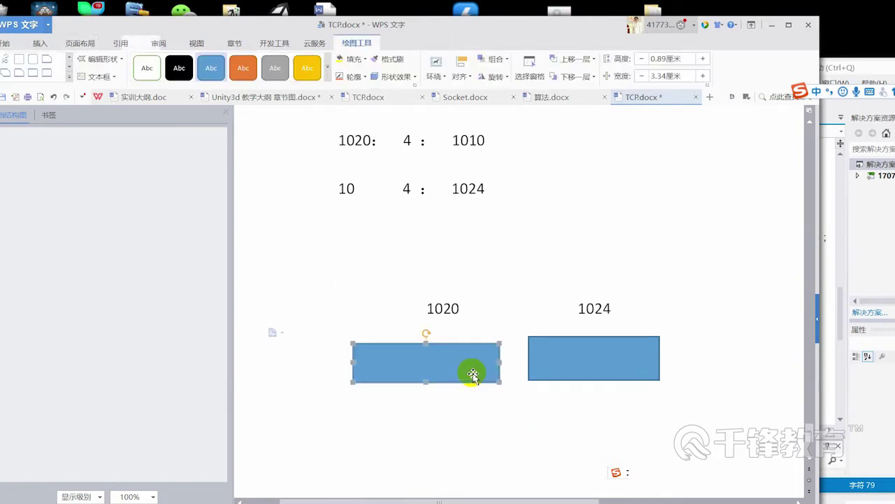
{"action": "left_click", "coordinate": [392, 271]}
{"action": "scroll", "coordinate": [382, 280], "scroll_direction": "down", "scroll_amount": 1}
Type '1024 : 4 : 1020' on a new line below the boxes
{"action": "left_click", "coordinate": [371, 387]}
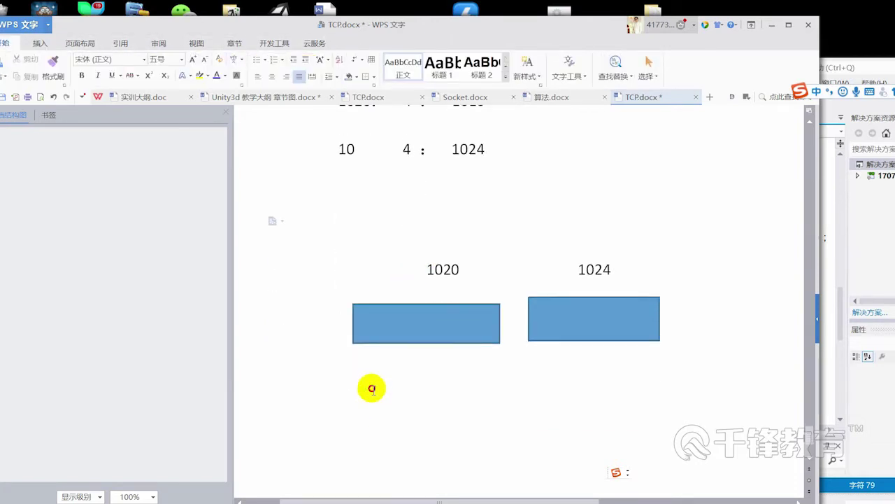
{"action": "type", "text": "1024 :   "}
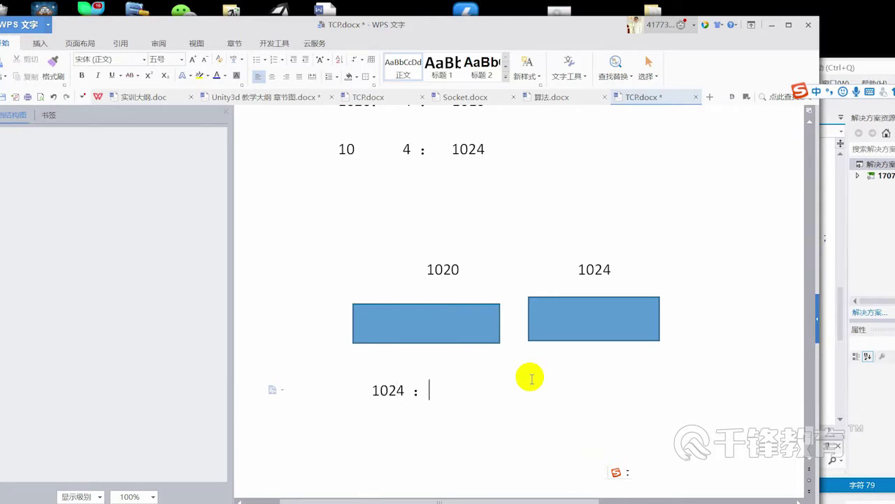
{"action": "type", "text": " 4 :    "}
{"action": "type", "text": "1020"}
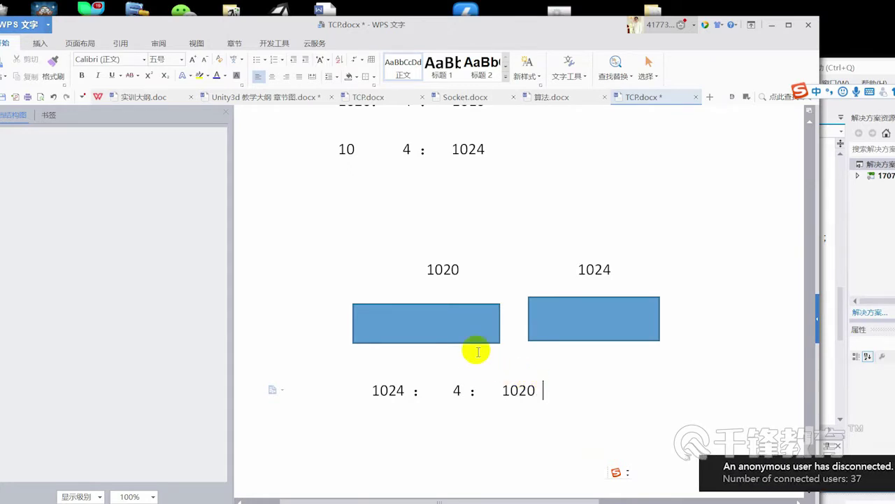
{"action": "left_click", "coordinate": [465, 336]}
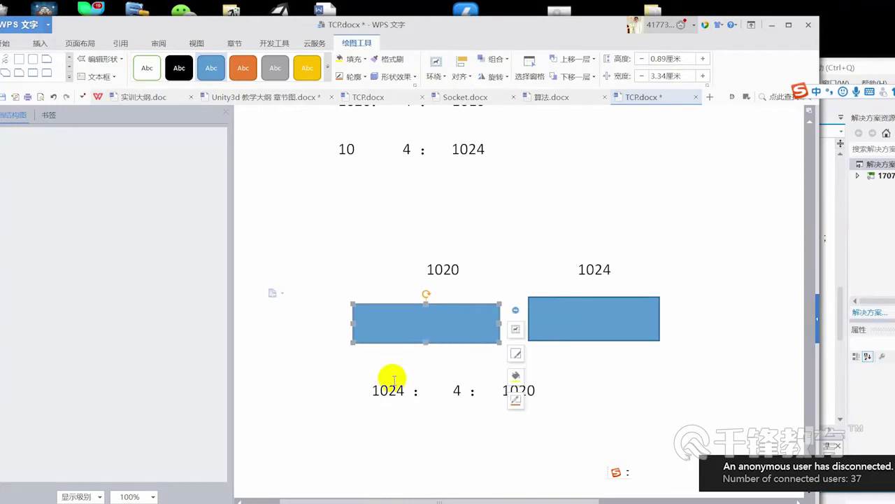
{"action": "left_click", "coordinate": [601, 400]}
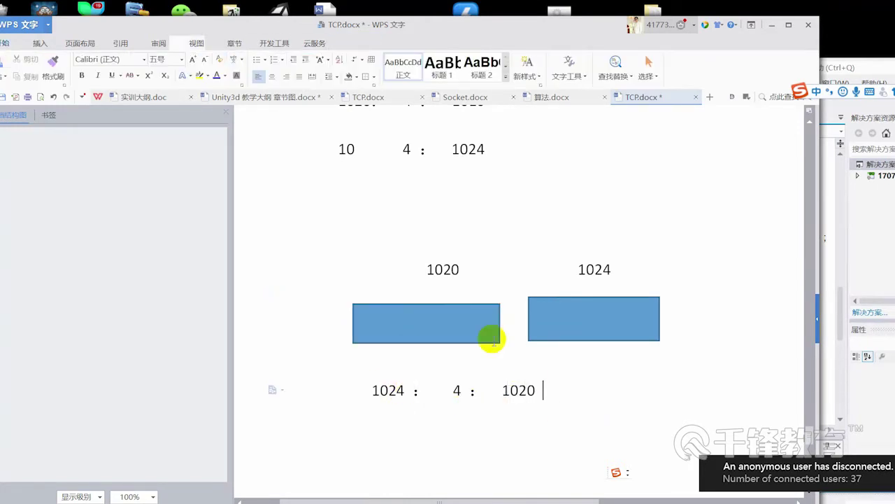
{"action": "left_click", "coordinate": [478, 268]}
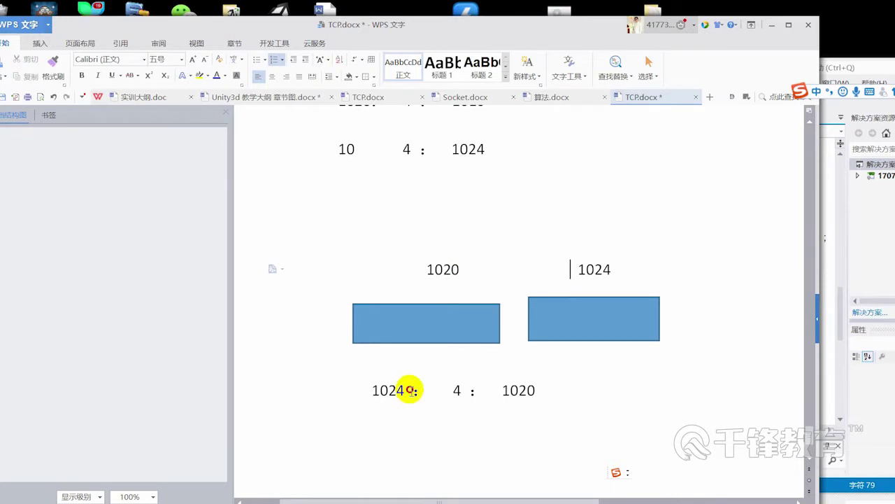
{"action": "left_click_drag", "start_coordinate": [408, 390], "coordinate": [335, 392]}
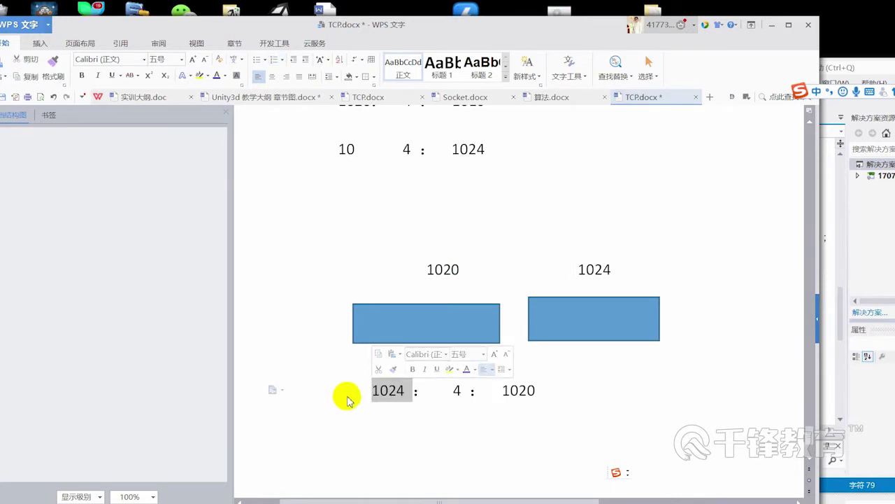
{"action": "left_click", "coordinate": [650, 402]}
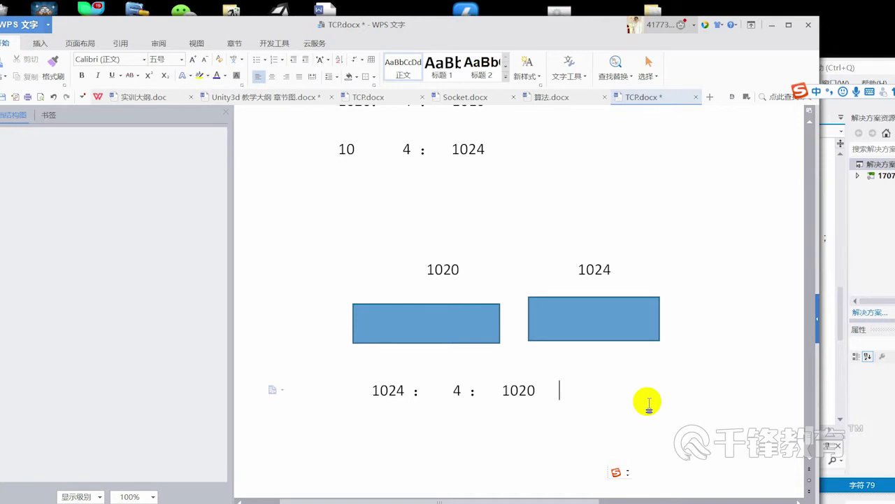
Append 分析消息。 after 1020 using pinyin input
{"action": "type", "text": "fe"}
{"action": "key", "text": "BackSpace"}
{"action": "key", "text": "BackSpace"}
{"action": "type", "text": "fen'xi"}
{"action": "key", "text": "space"}
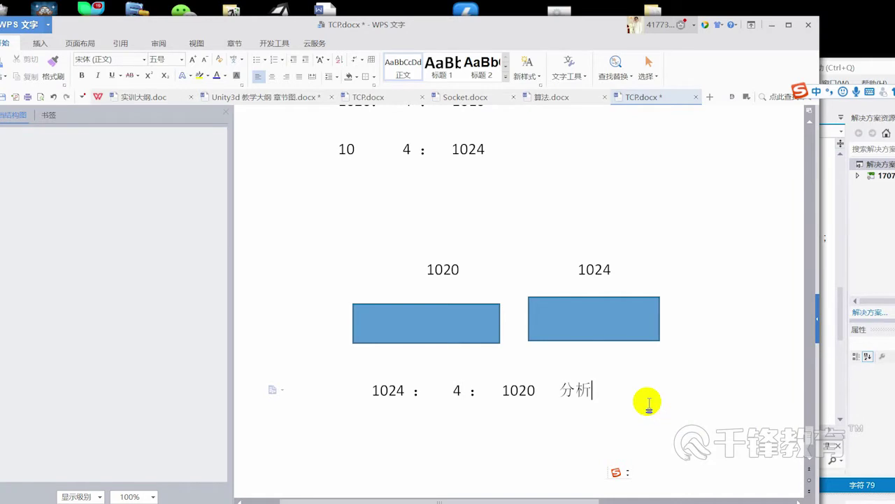
{"action": "type", "text": "jie"}
{"action": "key", "text": "space"}
{"action": "key", "text": "BackSpace"}
{"action": "type", "text": "xiaoxi"}
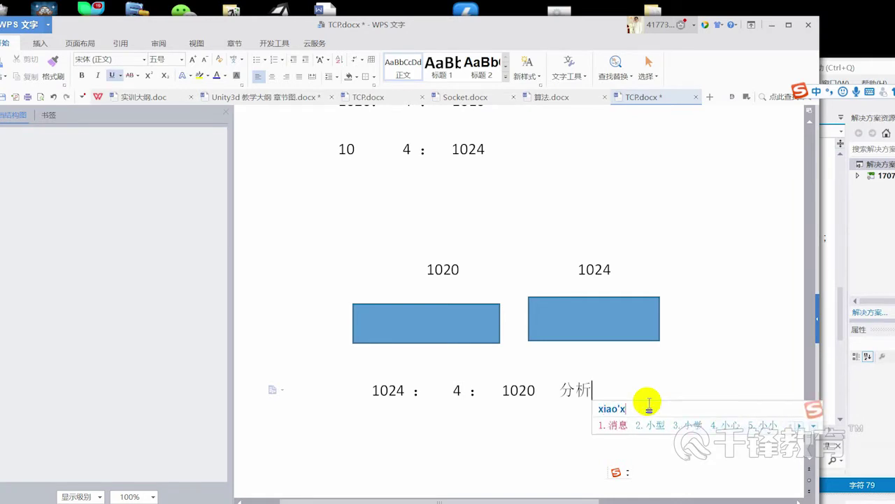
{"action": "key", "text": "space"}
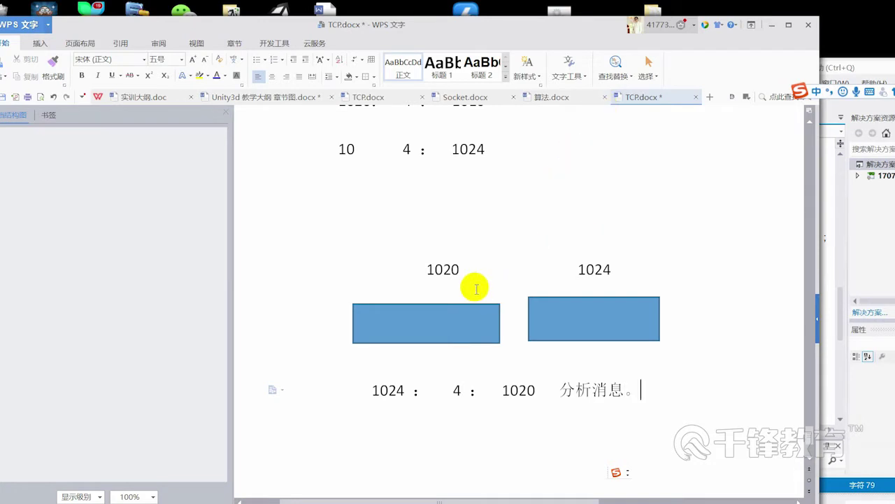
{"action": "left_click", "coordinate": [467, 279]}
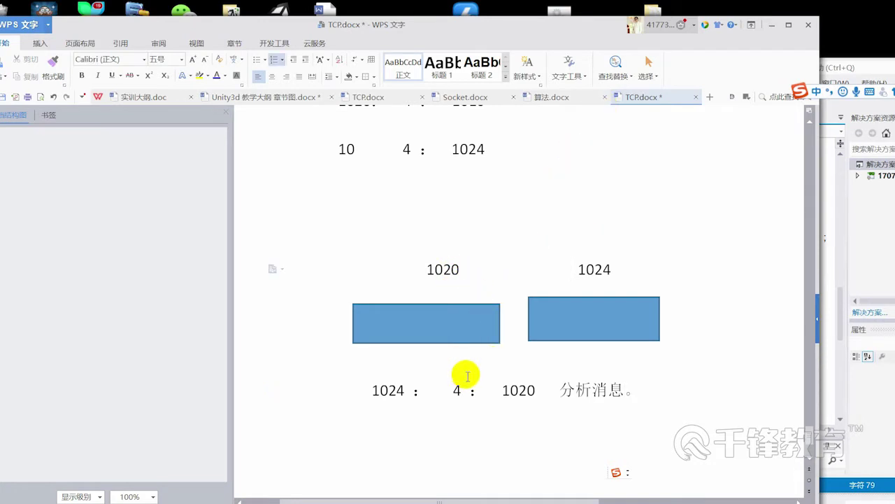
{"action": "scroll", "coordinate": [456, 260], "scroll_direction": "up", "scroll_amount": 3}
{"action": "scroll", "coordinate": [471, 244], "scroll_direction": "up", "scroll_amount": 5}
{"action": "scroll", "coordinate": [463, 228], "scroll_direction": "up", "scroll_amount": 8}
{"action": "scroll", "coordinate": [463, 206], "scroll_direction": "up", "scroll_amount": 4}
{"action": "scroll", "coordinate": [483, 253], "scroll_direction": "up", "scroll_amount": 5}
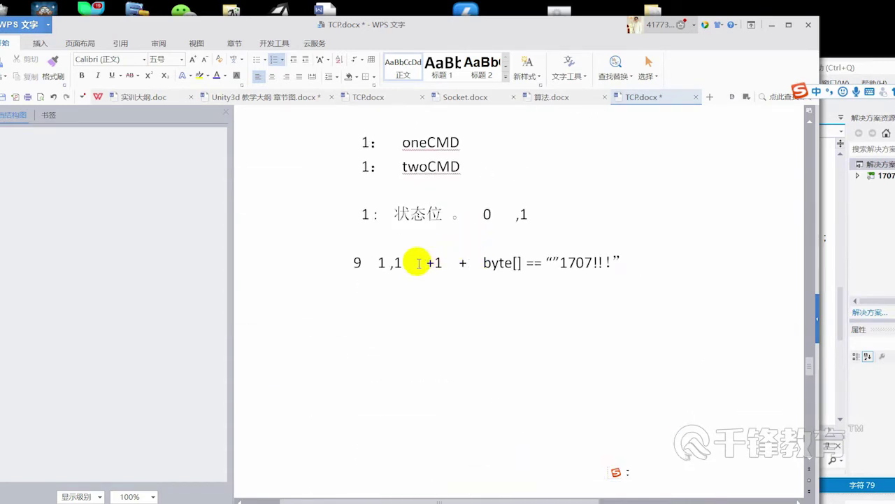
{"action": "left_click_drag", "start_coordinate": [378, 263], "coordinate": [405, 266]}
{"action": "left_click_drag", "start_coordinate": [480, 171], "coordinate": [342, 149]}
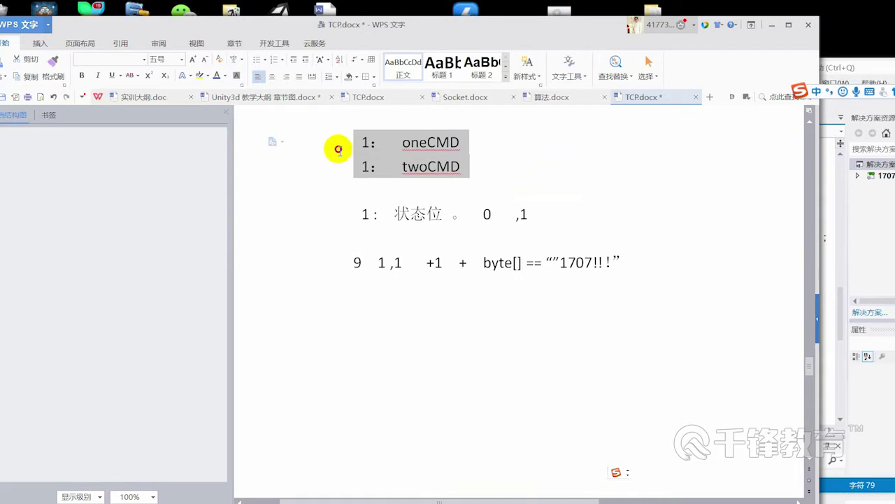
{"action": "scroll", "coordinate": [488, 210], "scroll_direction": "up", "scroll_amount": 3}
{"action": "left_click_drag", "start_coordinate": [483, 259], "coordinate": [360, 260]}
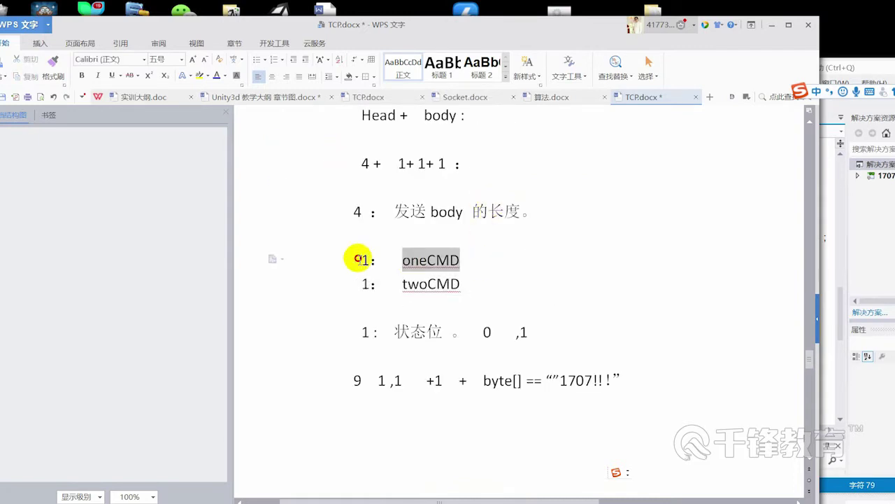
{"action": "left_click", "coordinate": [266, 277]}
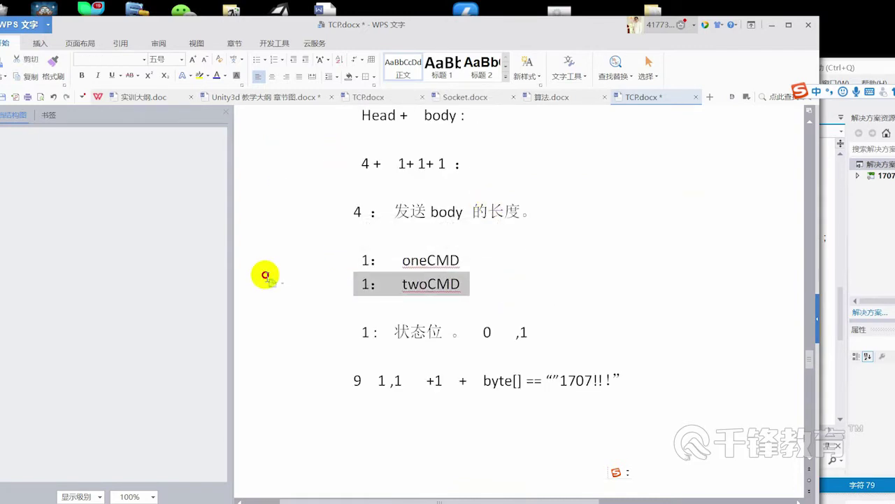
{"action": "scroll", "coordinate": [420, 280], "scroll_direction": "down", "scroll_amount": 4}
{"action": "scroll", "coordinate": [437, 238], "scroll_direction": "up", "scroll_amount": 5}
{"action": "scroll", "coordinate": [398, 224], "scroll_direction": "up", "scroll_amount": 1}
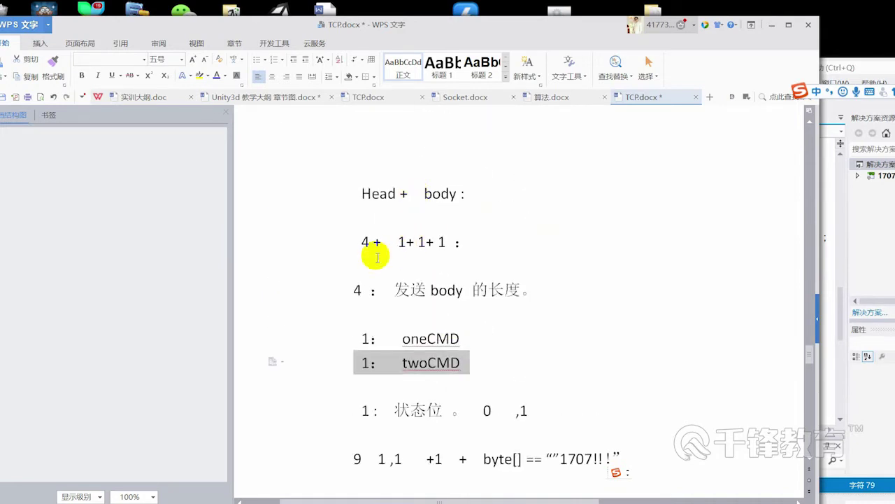
{"action": "left_click_drag", "start_coordinate": [353, 194], "coordinate": [493, 199]}
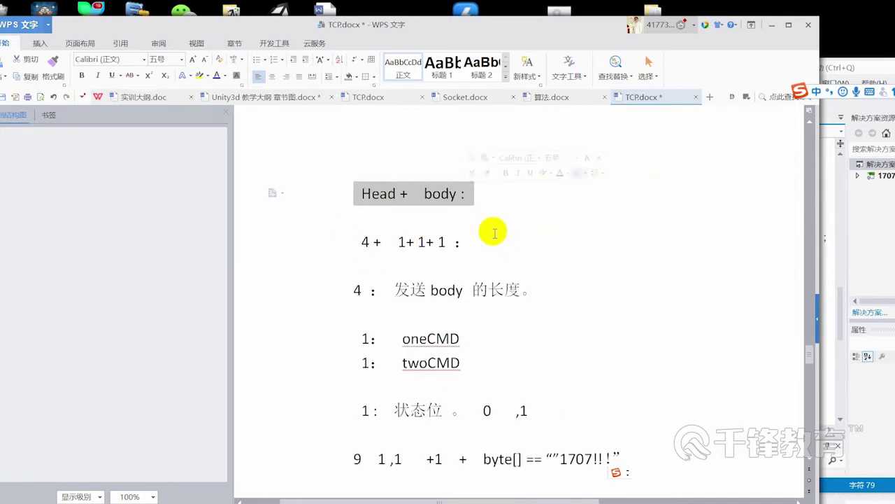
{"action": "scroll", "coordinate": [503, 315], "scroll_direction": "down", "scroll_amount": 5}
{"action": "scroll", "coordinate": [523, 371], "scroll_direction": "down", "scroll_amount": 5}
{"action": "scroll", "coordinate": [528, 380], "scroll_direction": "down", "scroll_amount": 3}
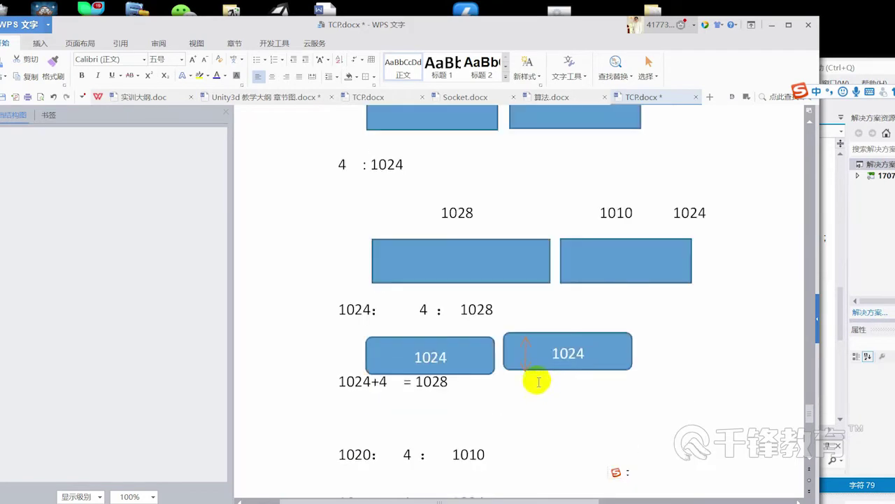
{"action": "scroll", "coordinate": [529, 398], "scroll_direction": "down", "scroll_amount": 3}
{"action": "scroll", "coordinate": [532, 390], "scroll_direction": "down", "scroll_amount": 1}
{"action": "scroll", "coordinate": [594, 367], "scroll_direction": "down", "scroll_amount": 2}
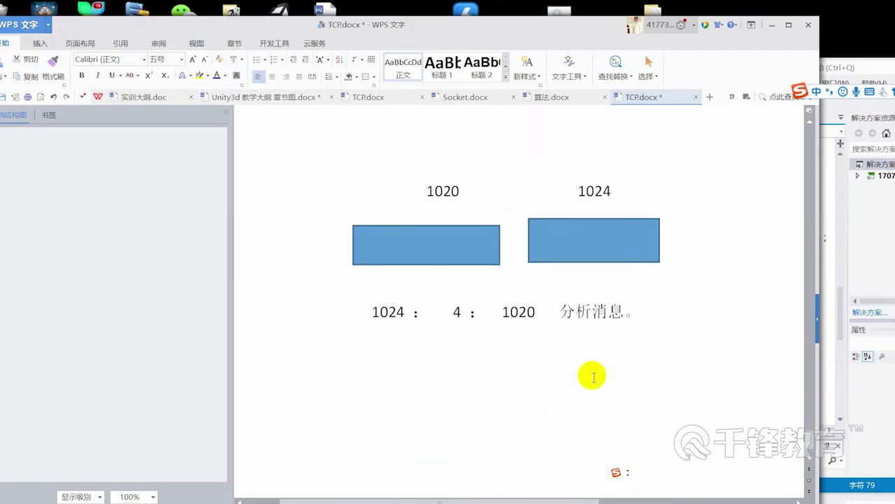
{"action": "left_click_drag", "start_coordinate": [451, 312], "coordinate": [535, 313]}
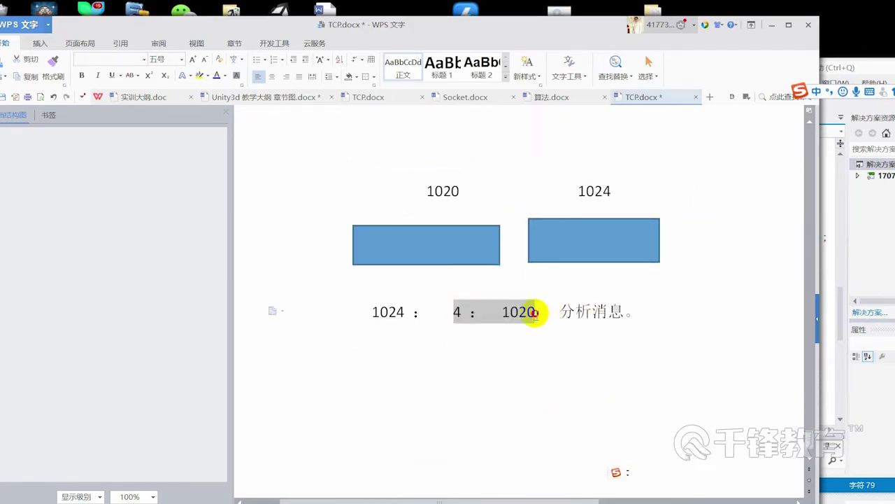
{"action": "left_click", "coordinate": [518, 340]}
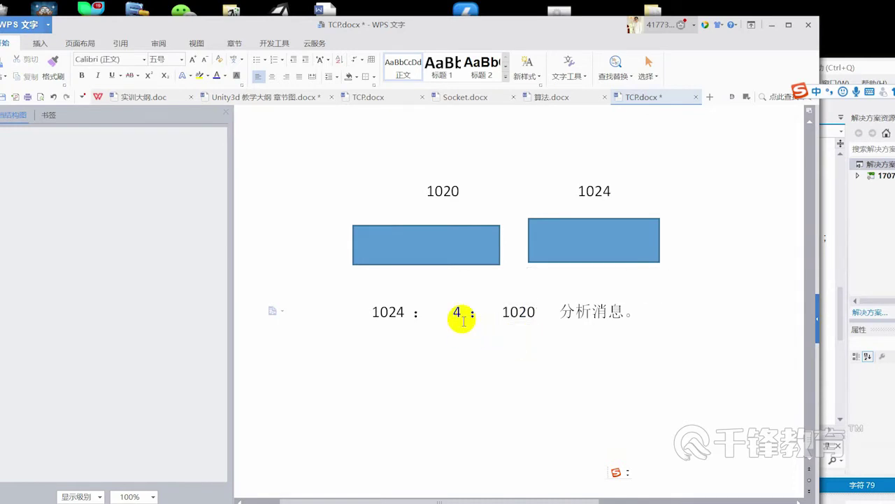
{"action": "left_click_drag", "start_coordinate": [453, 313], "coordinate": [548, 322]}
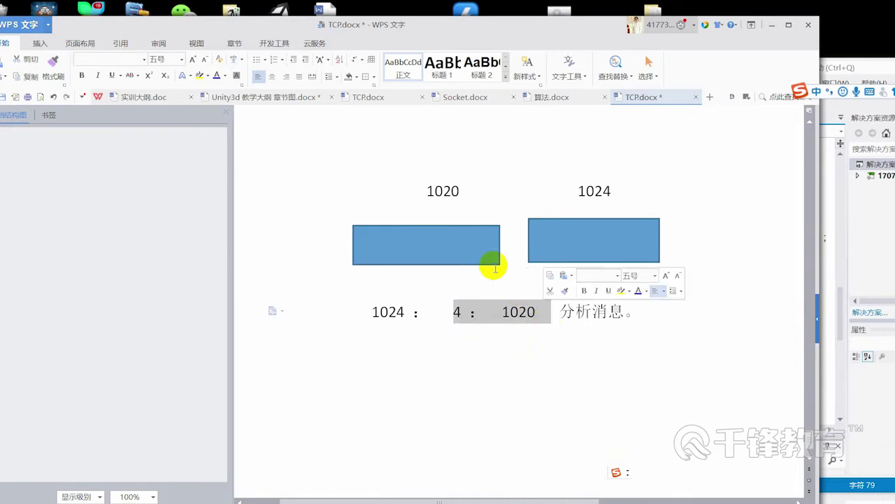
{"action": "left_click", "coordinate": [461, 246]}
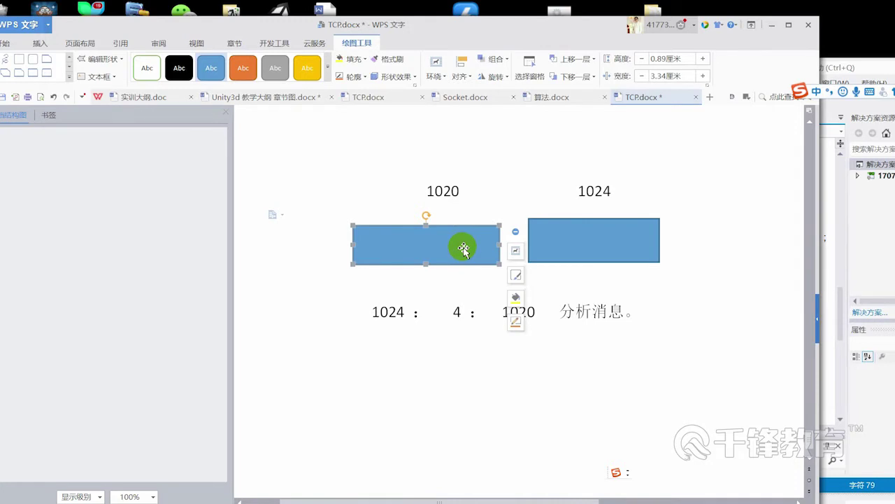
{"action": "left_click", "coordinate": [585, 256]}
{"action": "left_click", "coordinate": [675, 315]}
{"action": "left_click", "coordinate": [635, 319]}
Add a second line '4 + 1024 1028:' under '分析消息。' and delete the two mistyped digits
{"action": "key", "text": "Return"}
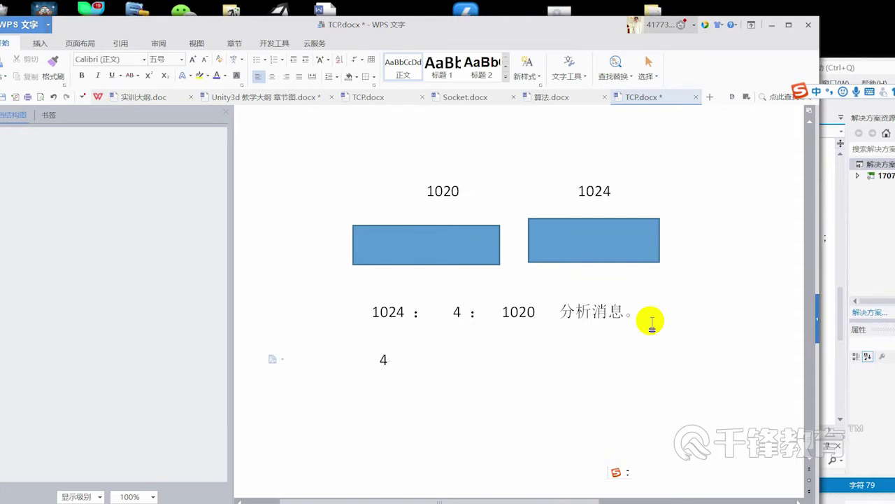
{"action": "left_click_drag", "start_coordinate": [547, 312], "coordinate": [356, 312]}
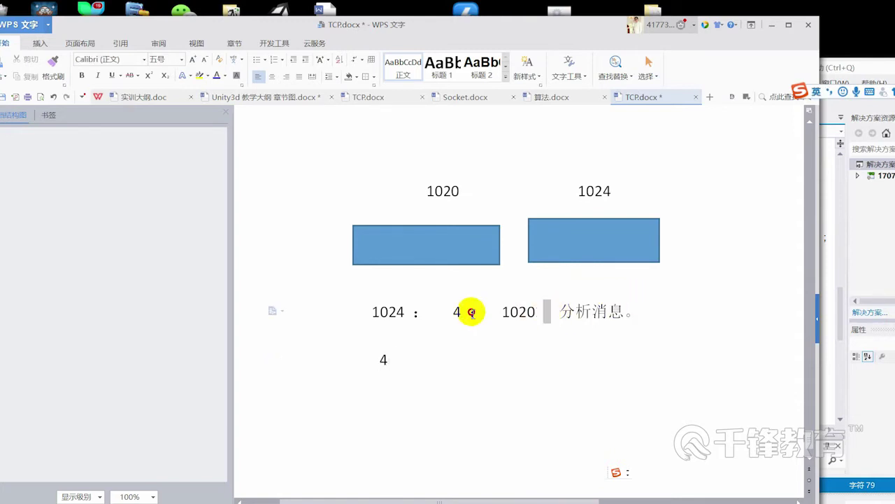
{"action": "left_click", "coordinate": [429, 249]}
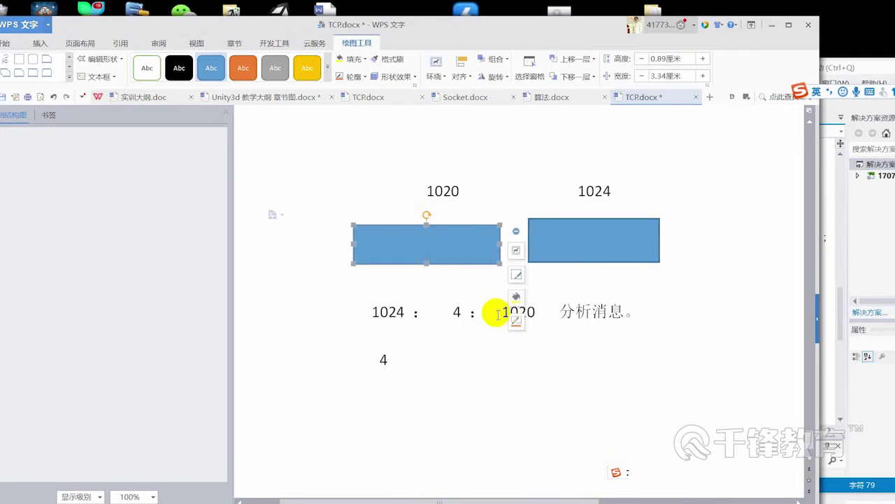
{"action": "left_click_drag", "start_coordinate": [502, 312], "coordinate": [536, 312]}
{"action": "left_click", "coordinate": [428, 360]}
{"action": "type", "text": "+  1024   1058"}
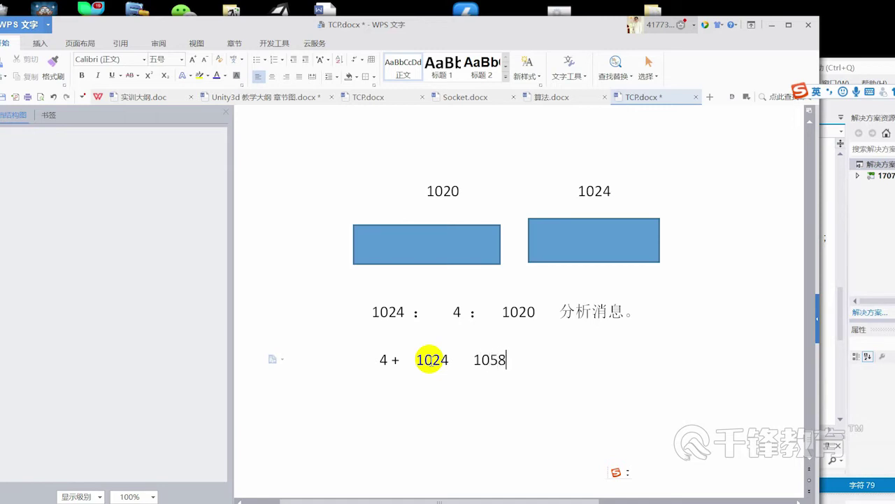
{"action": "key", "text": "BackSpace"}
{"action": "key", "text": "BackSpace"}
Relate '4 + 1024' to the right 1024 box, then start a third line with 4
{"action": "left_click_drag", "start_coordinate": [408, 360], "coordinate": [340, 364]}
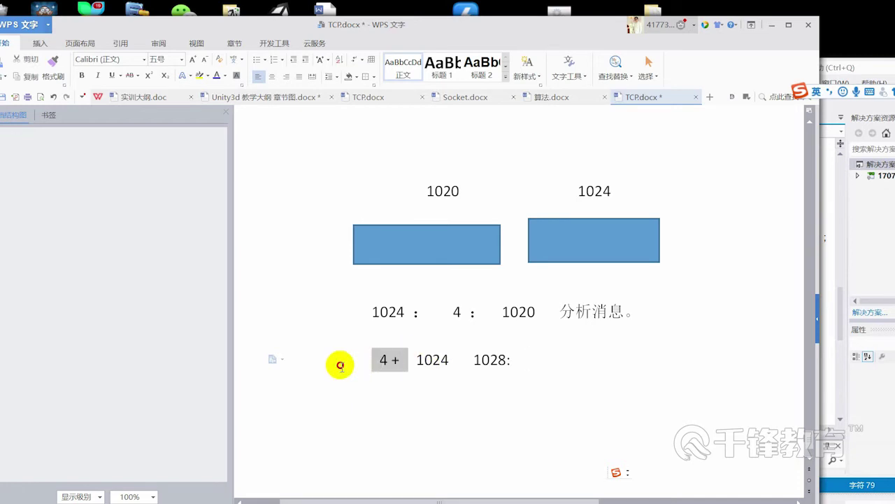
{"action": "left_click", "coordinate": [398, 392]}
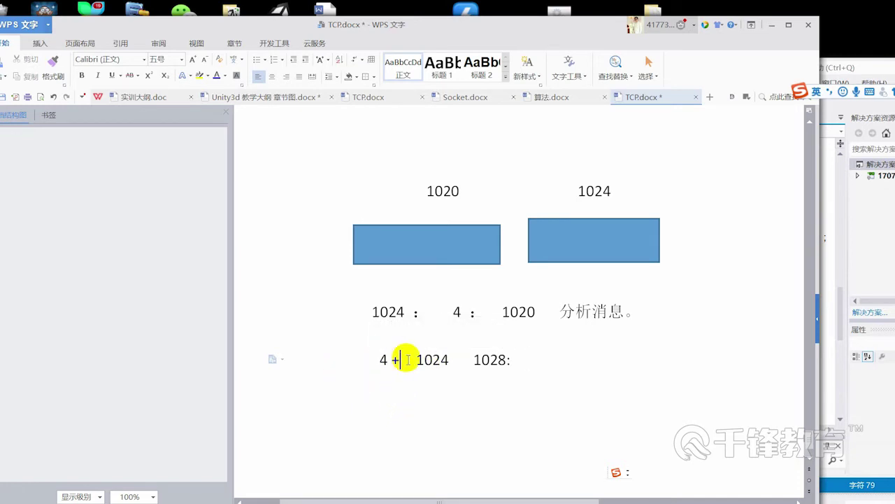
{"action": "left_click_drag", "start_coordinate": [374, 362], "coordinate": [398, 361]}
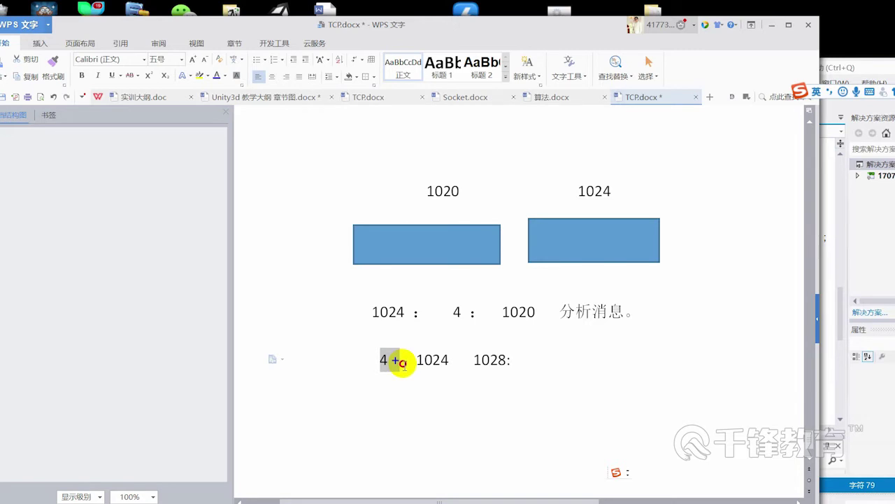
{"action": "left_click", "coordinate": [625, 232]}
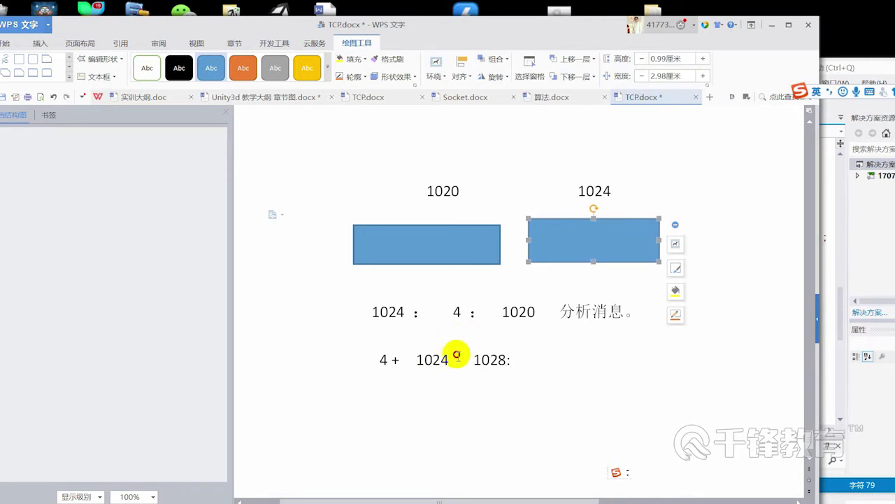
{"action": "left_click_drag", "start_coordinate": [455, 356], "coordinate": [359, 364]}
{"action": "double_click", "coordinate": [529, 361]}
{"action": "left_click", "coordinate": [539, 365]}
{"action": "key", "text": "Return"}
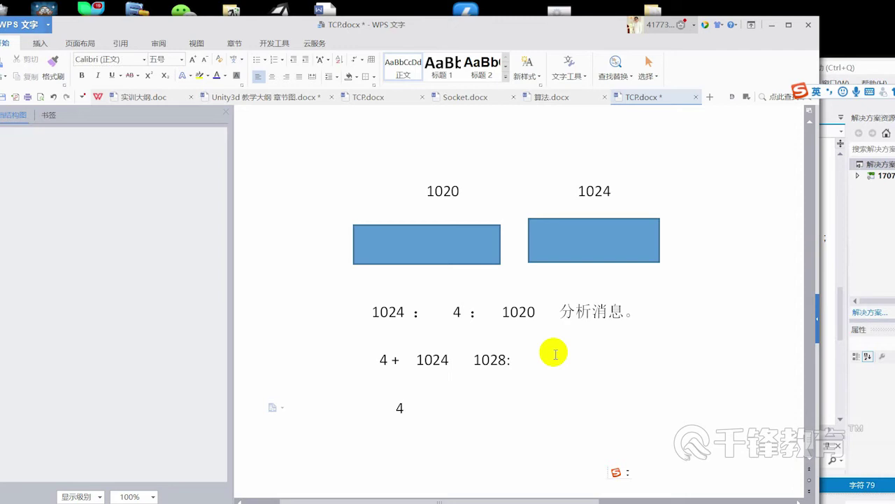
Type 'Head : 4 : 1024' on the third line, checking 1024 against the box label and 1028:
{"action": "type", "text": "Head"}
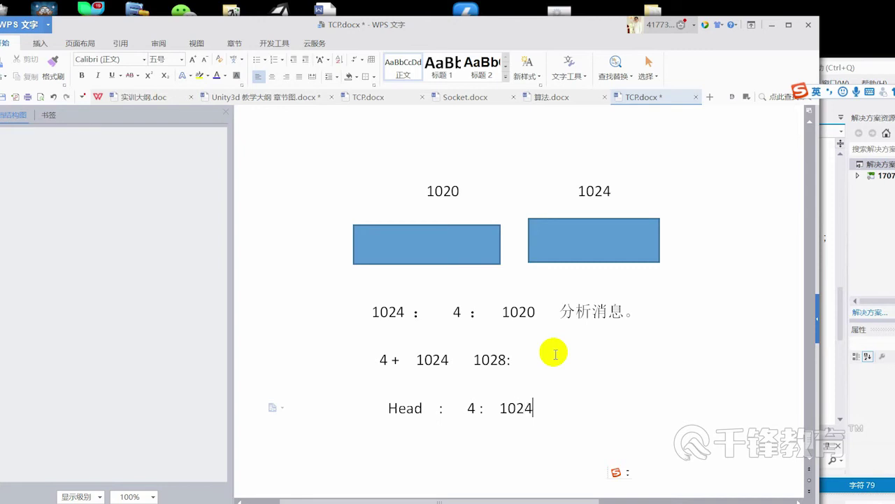
{"action": "left_click_drag", "start_coordinate": [575, 187], "coordinate": [620, 190]}
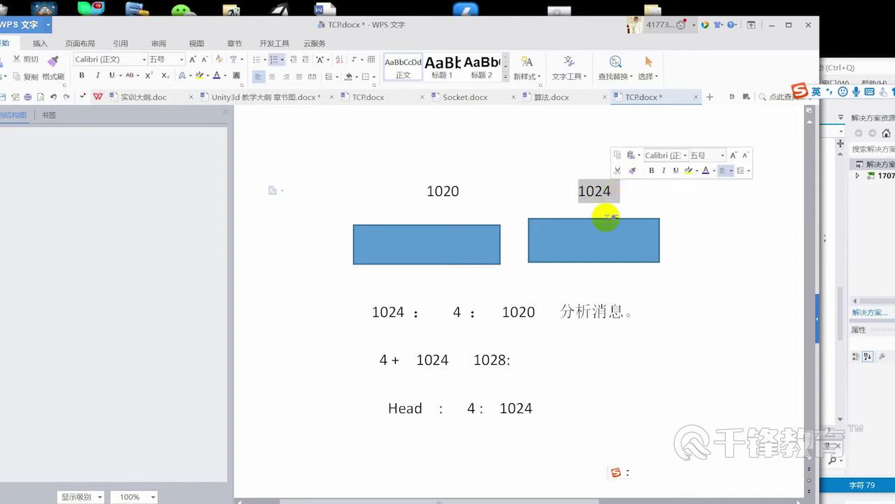
{"action": "left_click", "coordinate": [568, 390]}
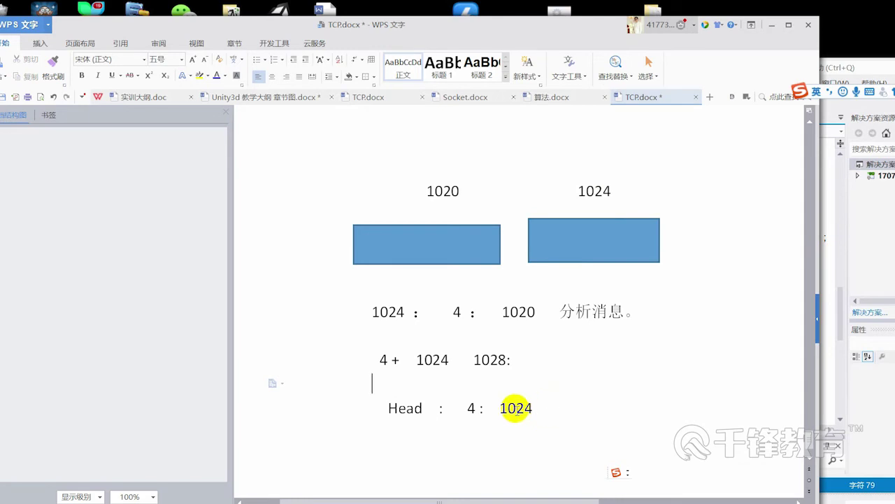
{"action": "left_click_drag", "start_coordinate": [500, 408], "coordinate": [533, 408]}
{"action": "left_click_drag", "start_coordinate": [471, 359], "coordinate": [518, 358]}
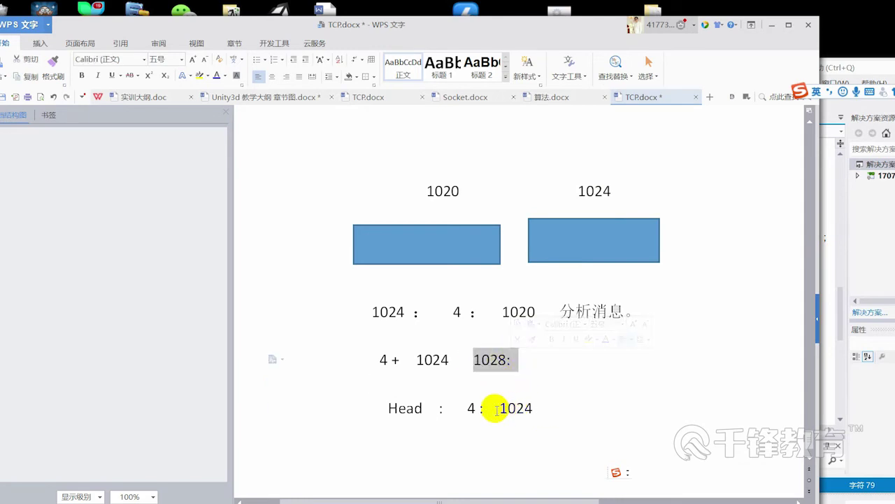
{"action": "left_click_drag", "start_coordinate": [490, 407], "coordinate": [550, 406]}
{"action": "left_click_drag", "start_coordinate": [473, 359], "coordinate": [512, 359]}
{"action": "left_click_drag", "start_coordinate": [499, 408], "coordinate": [542, 410]}
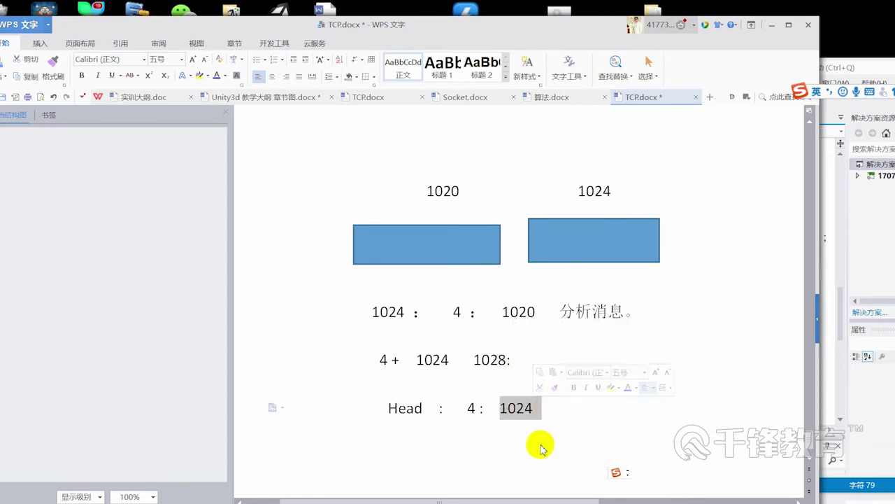
{"action": "left_click", "coordinate": [615, 419]}
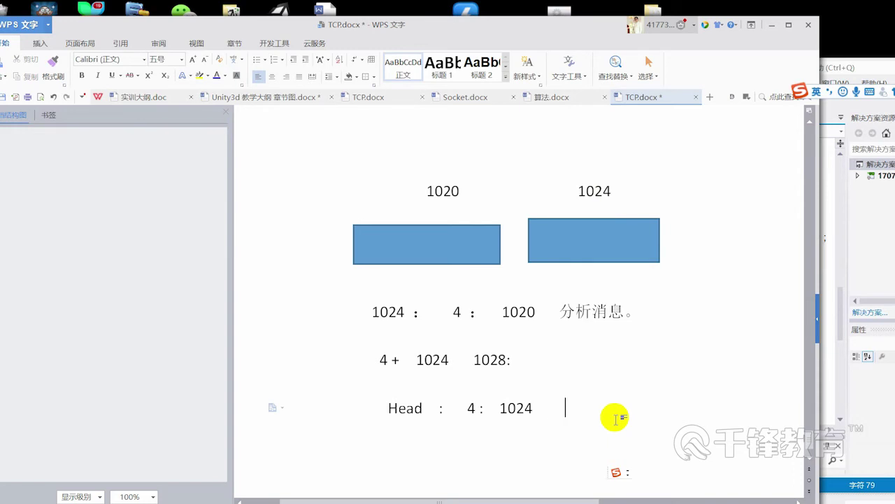
{"action": "type", "text": "fa"}
Append '返回上层 解析' after 1024, replacing the wrongly chosen IME word 反悔
{"action": "key", "text": "BackSpace"}
{"action": "key", "text": "BackSpace"}
{"action": "type", "text": "Fan"}
{"action": "key", "text": "BackSpace"}
{"action": "type", "text": "fan"}
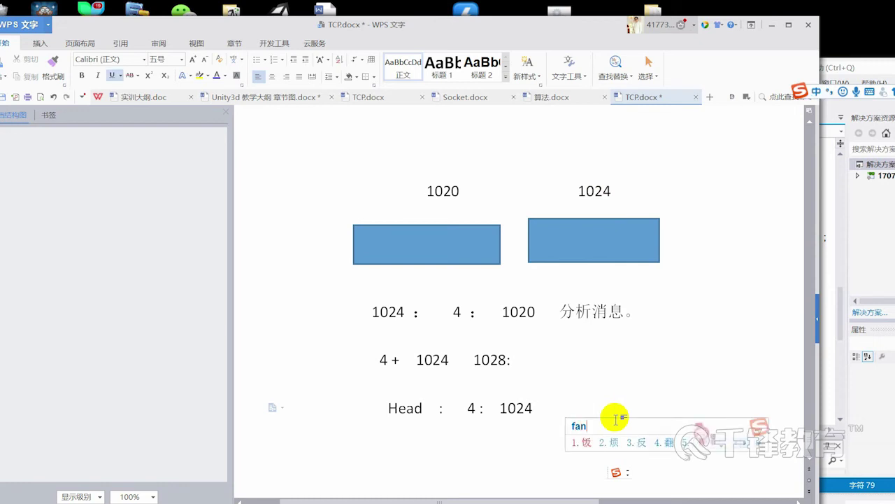
{"action": "type", "text": "h2"}
{"action": "key", "text": "BackSpace"}
{"action": "key", "text": "BackSpace"}
{"action": "type", "text": "fanh3shangc2"}
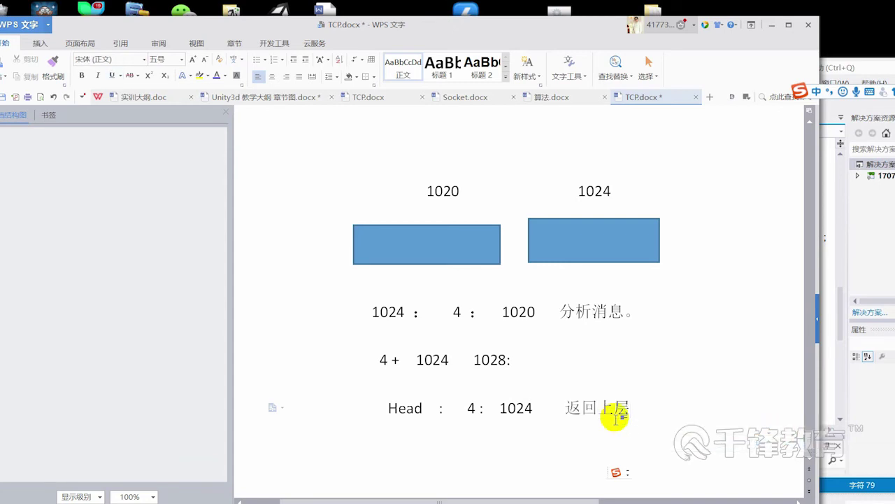
{"action": "type", "text": " jiex"}
{"action": "key", "text": "space"}
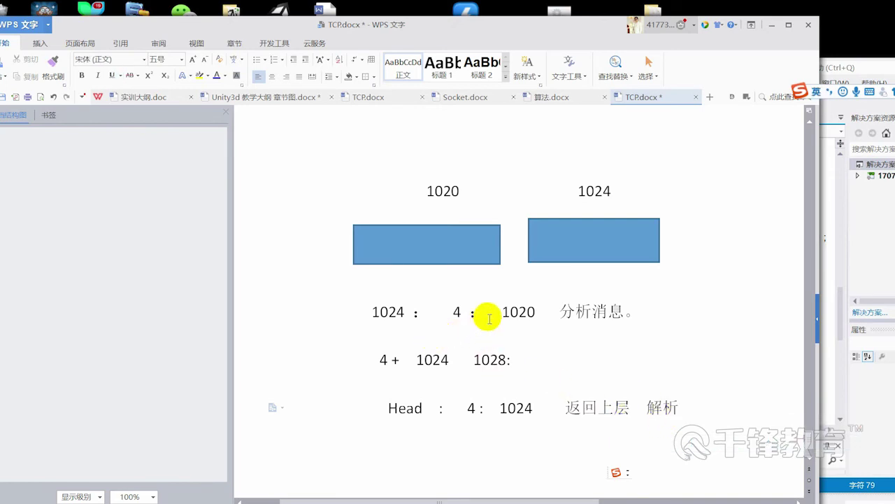
{"action": "left_click_drag", "start_coordinate": [485, 314], "coordinate": [345, 314]}
{"action": "left_click", "coordinate": [430, 253]}
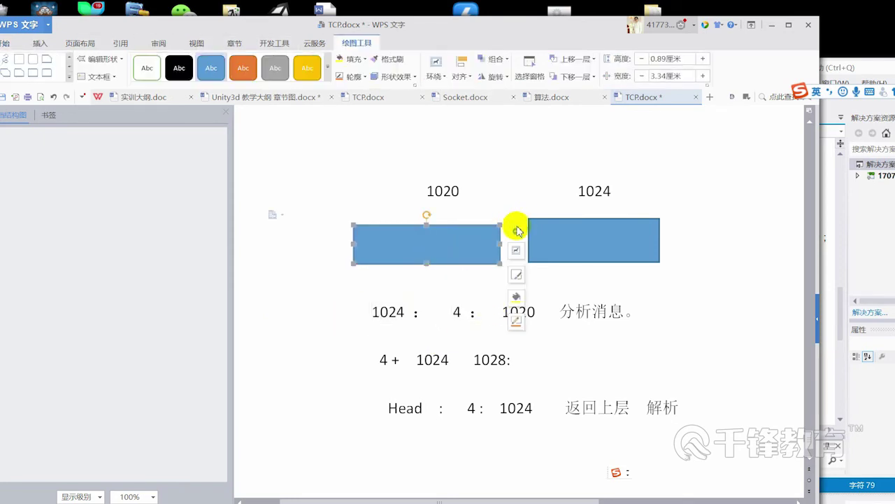
{"action": "left_click", "coordinate": [599, 242]}
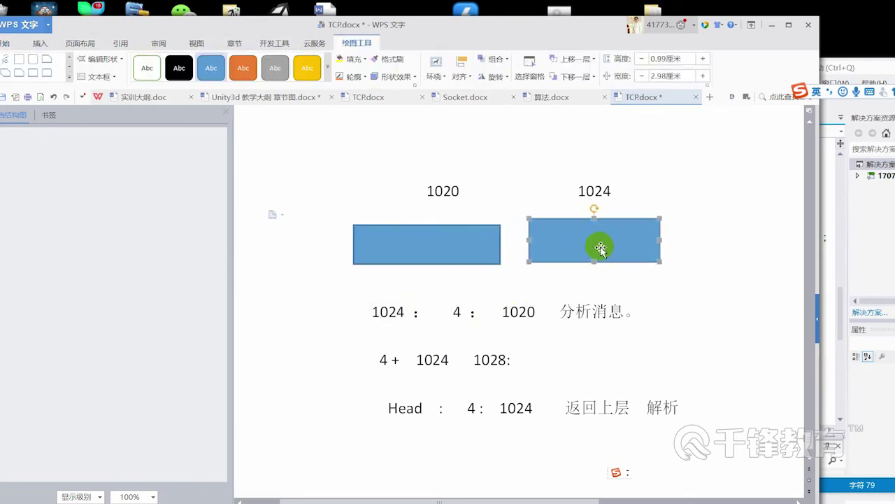
{"action": "left_click", "coordinate": [488, 250]}
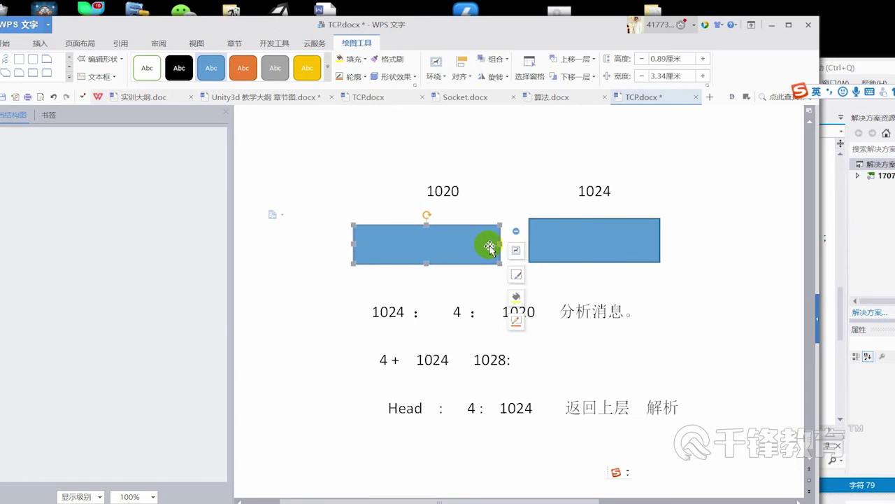
{"action": "scroll", "coordinate": [531, 293], "scroll_direction": "down", "scroll_amount": 1}
{"action": "left_click_drag", "start_coordinate": [703, 384], "coordinate": [359, 259]}
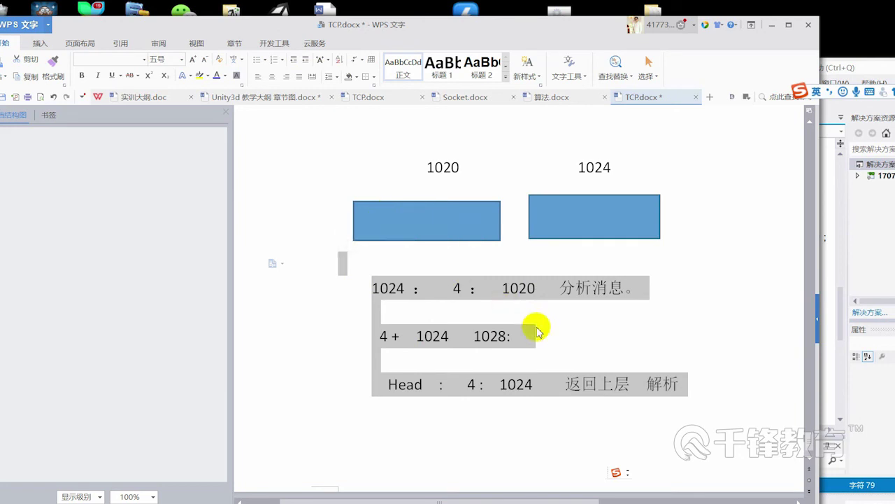
{"action": "left_click", "coordinate": [570, 341]}
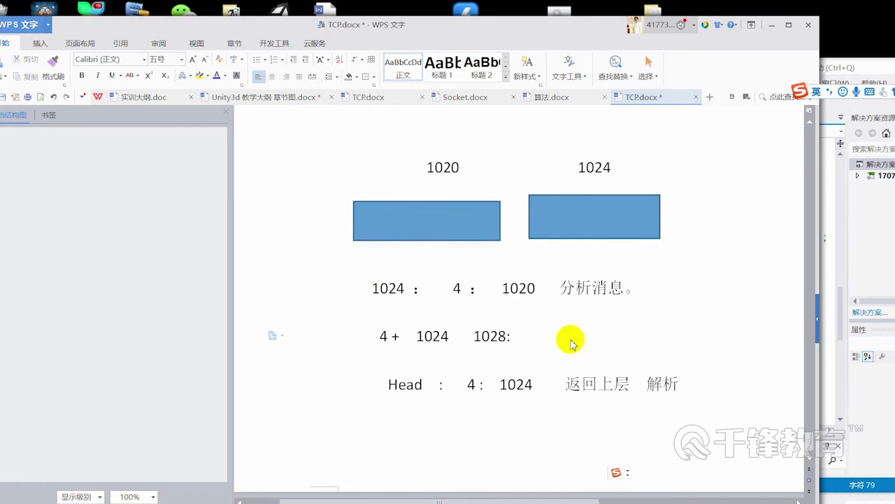
{"action": "left_click", "coordinate": [702, 380]}
{"action": "key", "text": "Return"}
{"action": "key", "text": "BackSpace"}
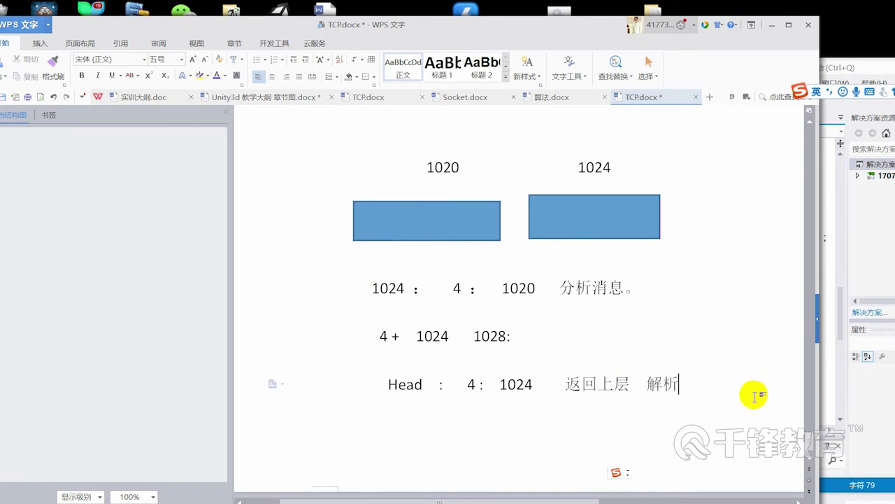